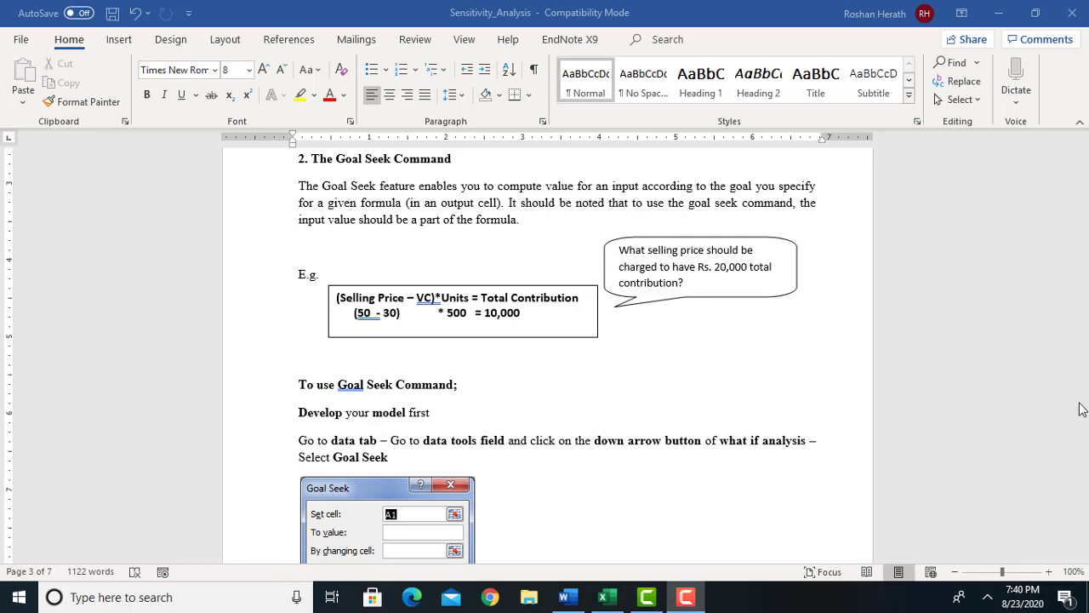
Step: Review the Goal Seek notes in the Word document, covering the selling price example and the Goal Seek dialog fields
click(676, 467)
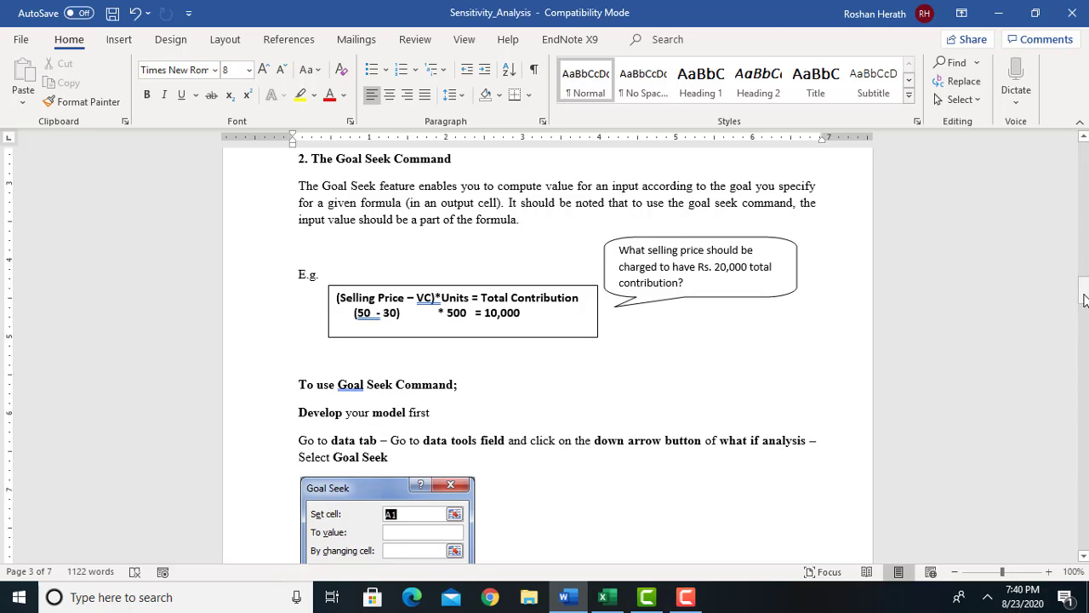
drag(1084, 300, 1084, 311)
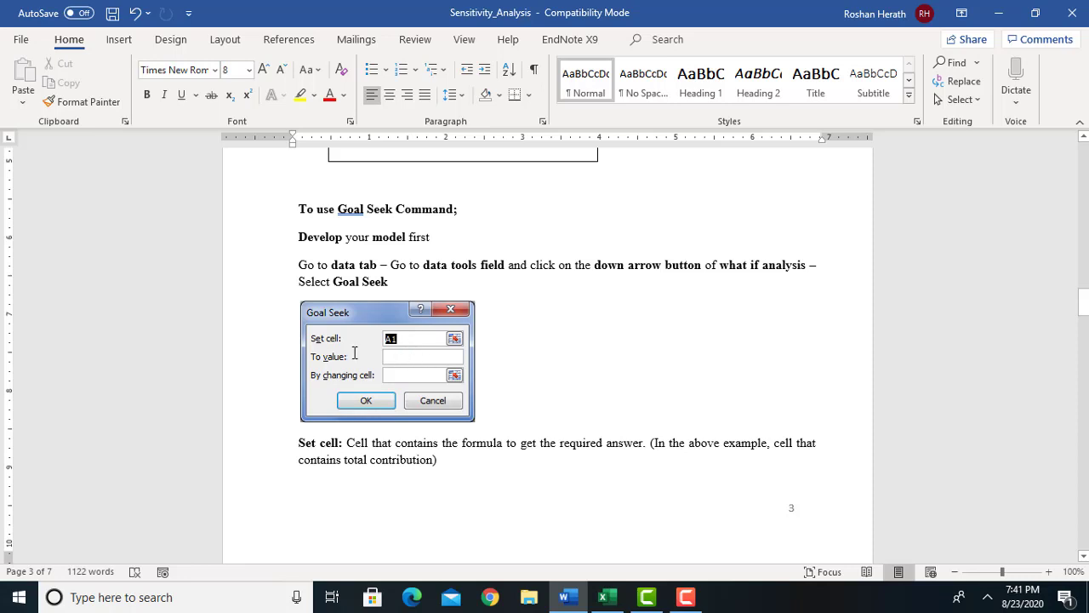
click(398, 358)
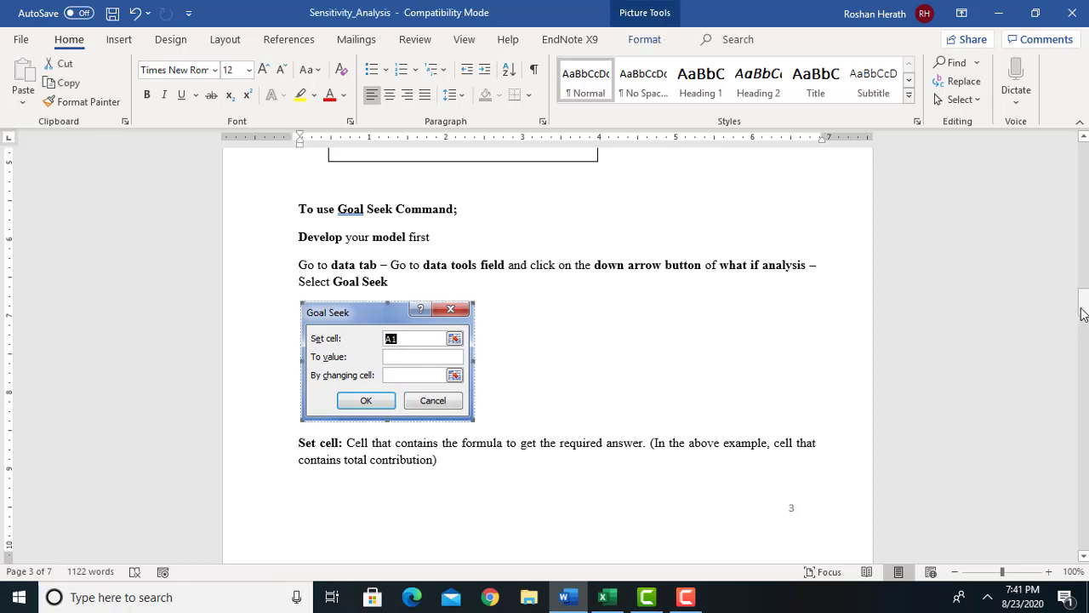
drag(1083, 313, 1082, 300)
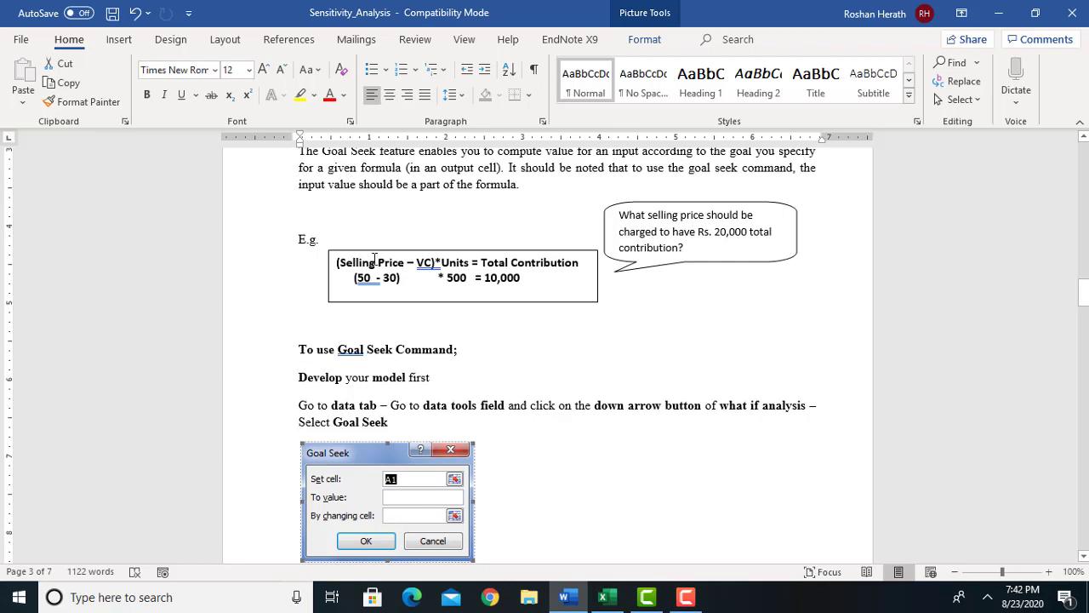
click(1085, 294)
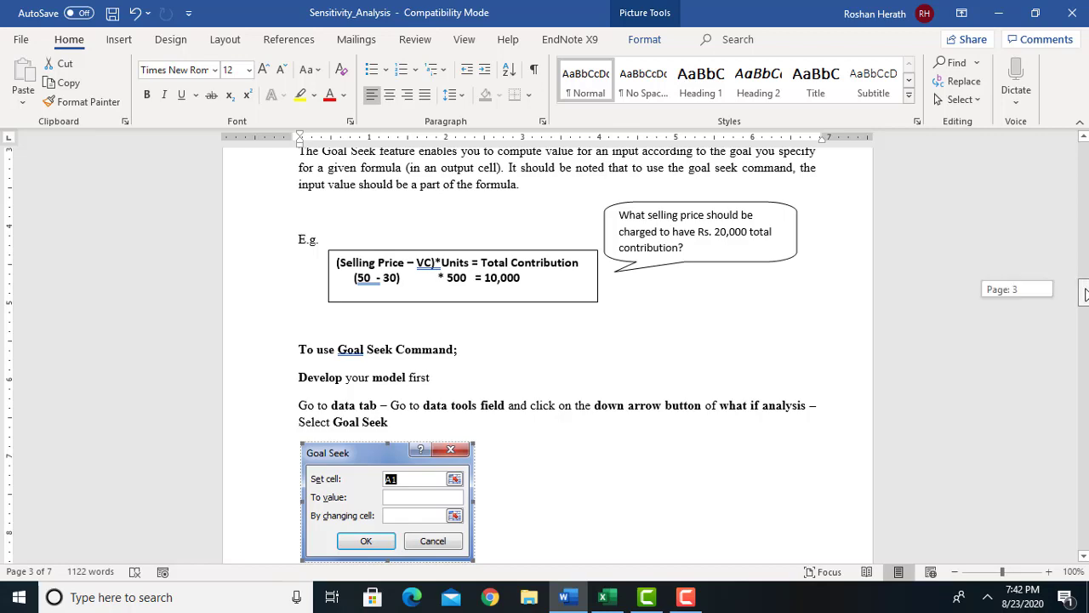
drag(1086, 294, 1085, 311)
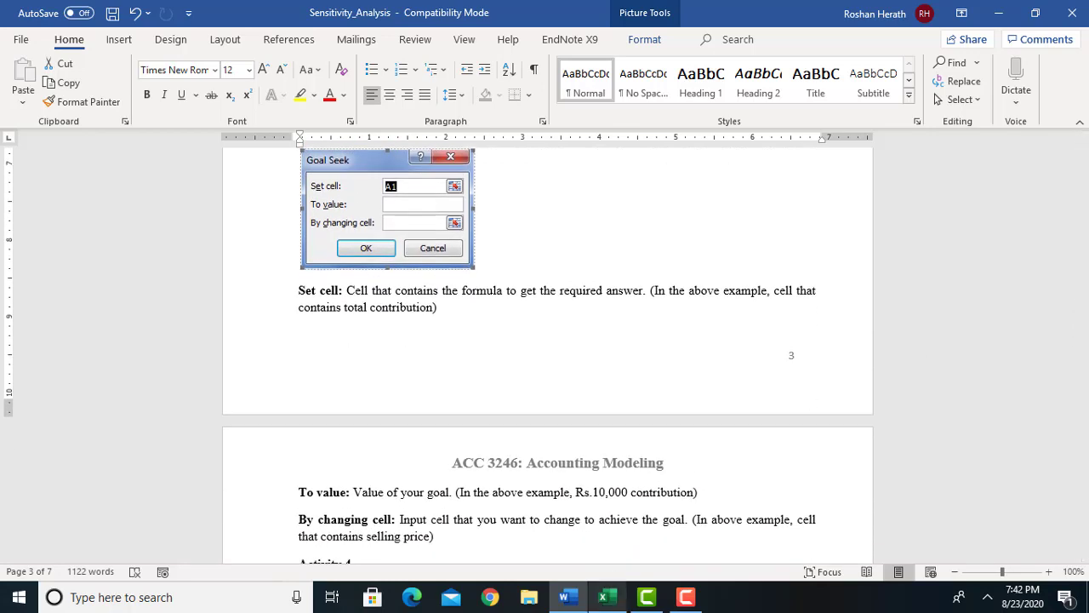
Step: Switch to the Sensitivity Analysis workbook in Excel and enter the label S/P in A4 with the value 50 in B4
click(602, 596)
click(120, 315)
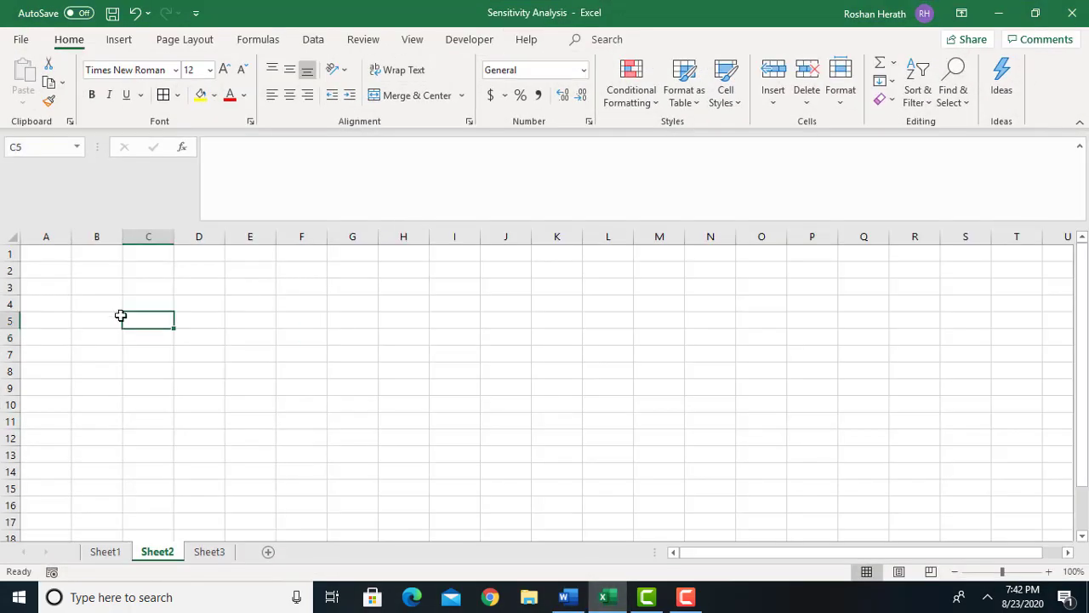
click(56, 306)
text(S/P)
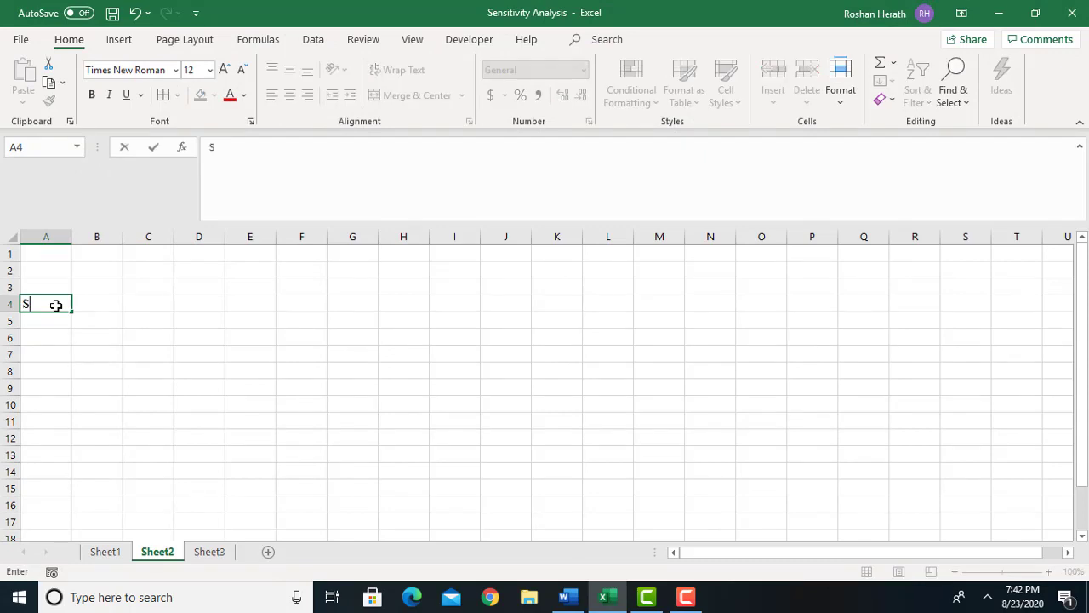
click(103, 304)
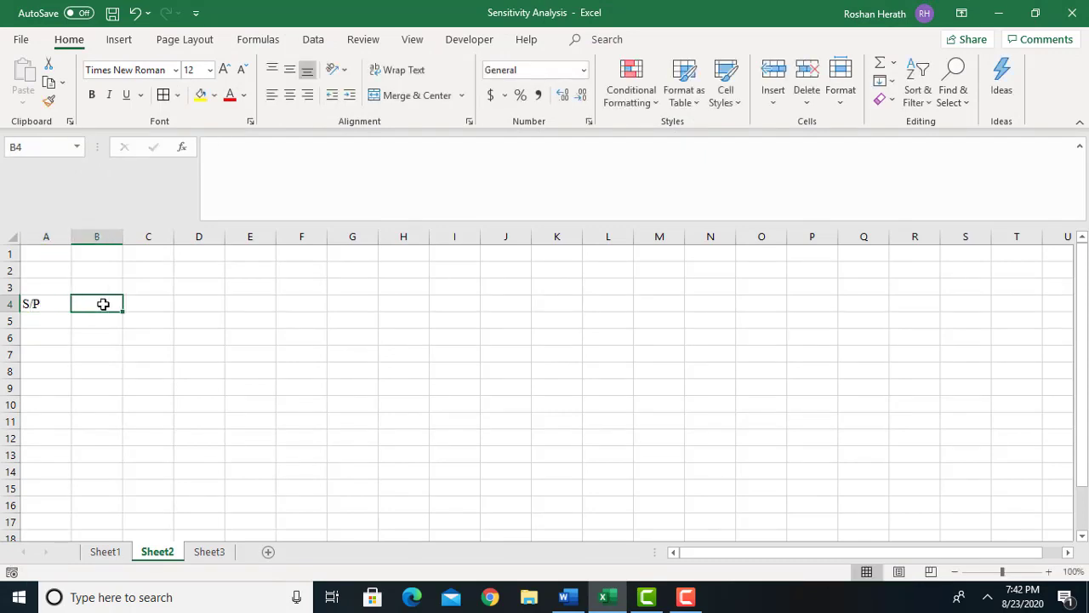
text(50)
key(Return)
Step: Enter the label V/C in A6 with the value 30 in B6
click(47, 334)
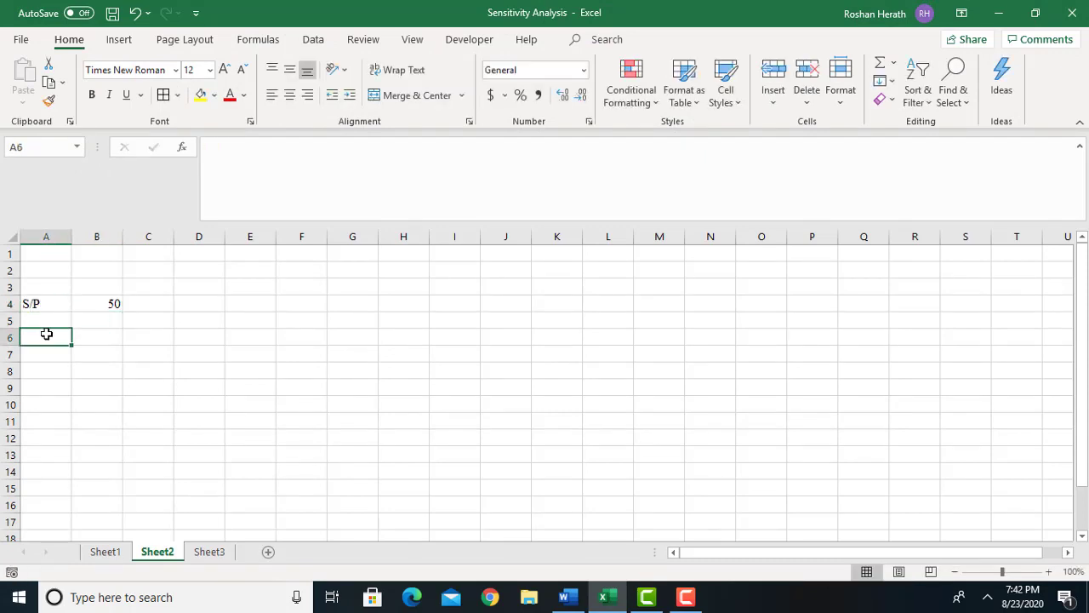
text(vc)
key(BackSpace)
key(BackSpace)
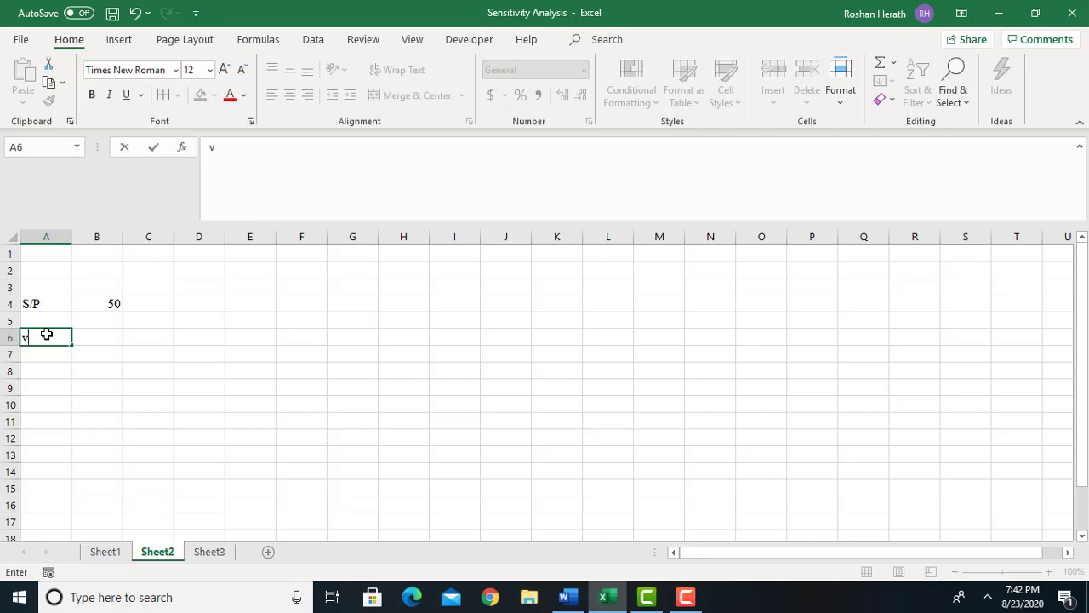
text(C)
key(BackSpace)
text(V/C)
click(132, 328)
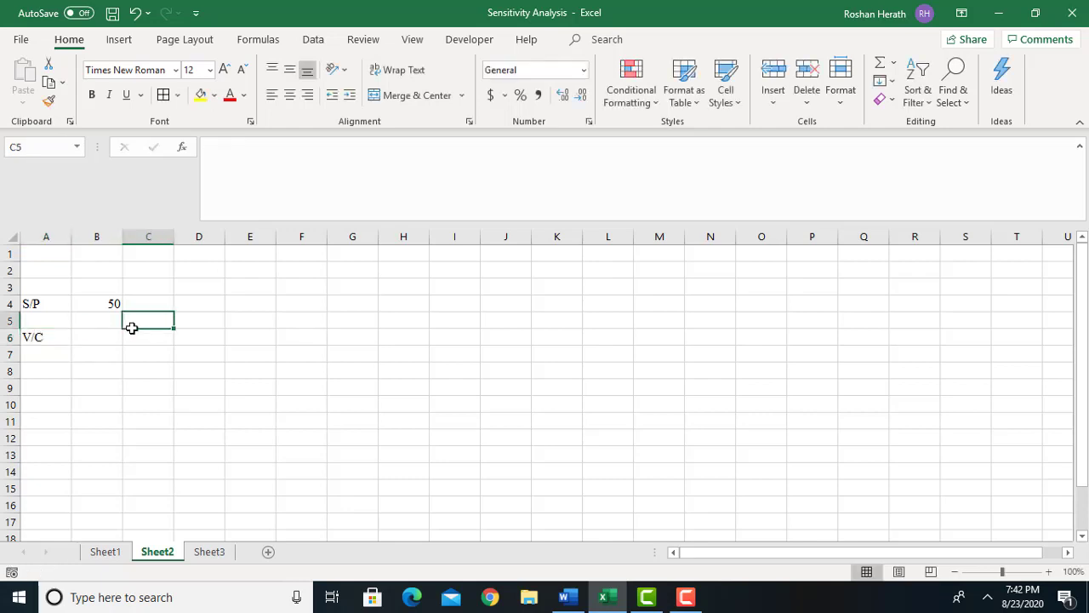
click(102, 337)
text(30)
key(Return)
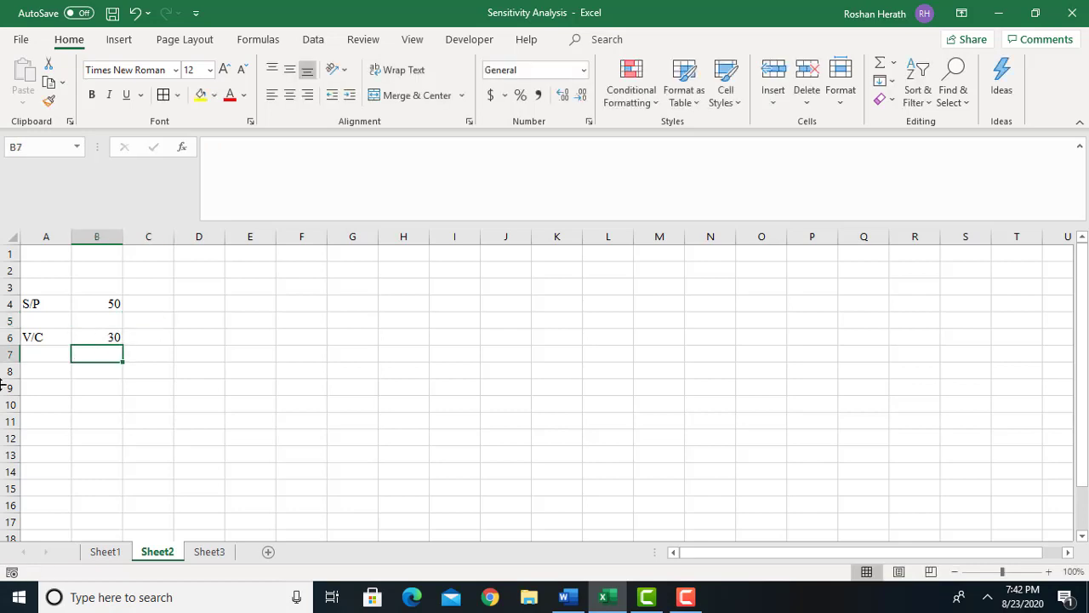
Step: Enter the label Units in A8 with the value 500 in B8
click(37, 374)
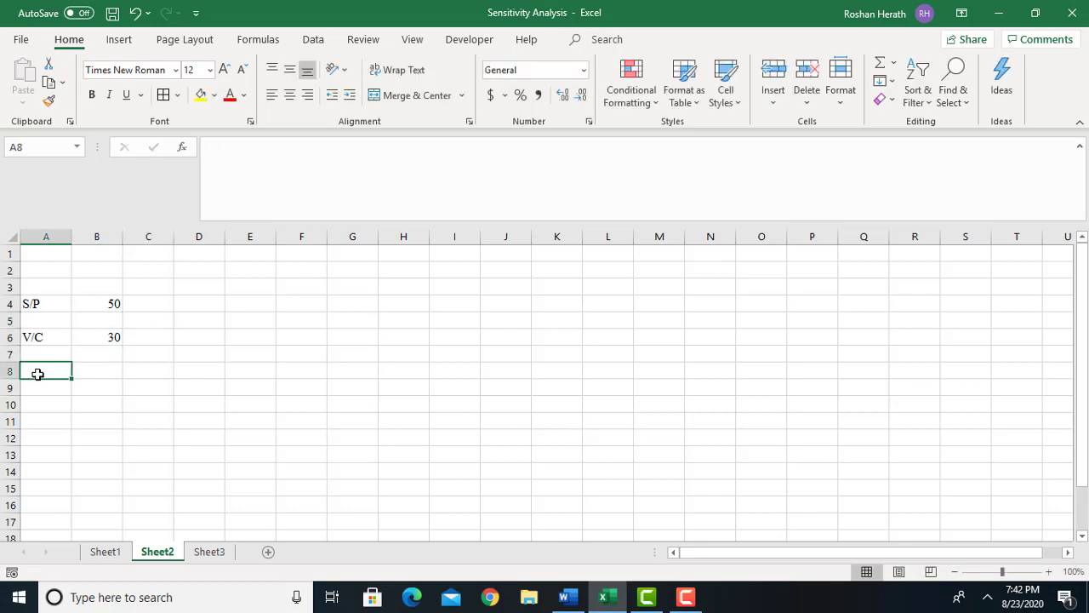
text(uNITS)
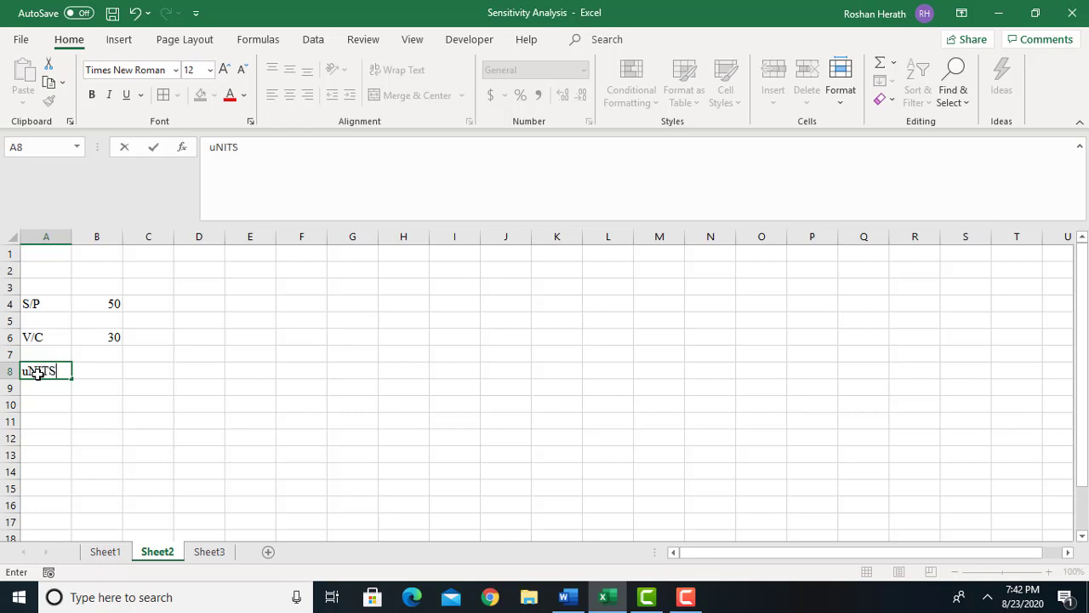
click(91, 371)
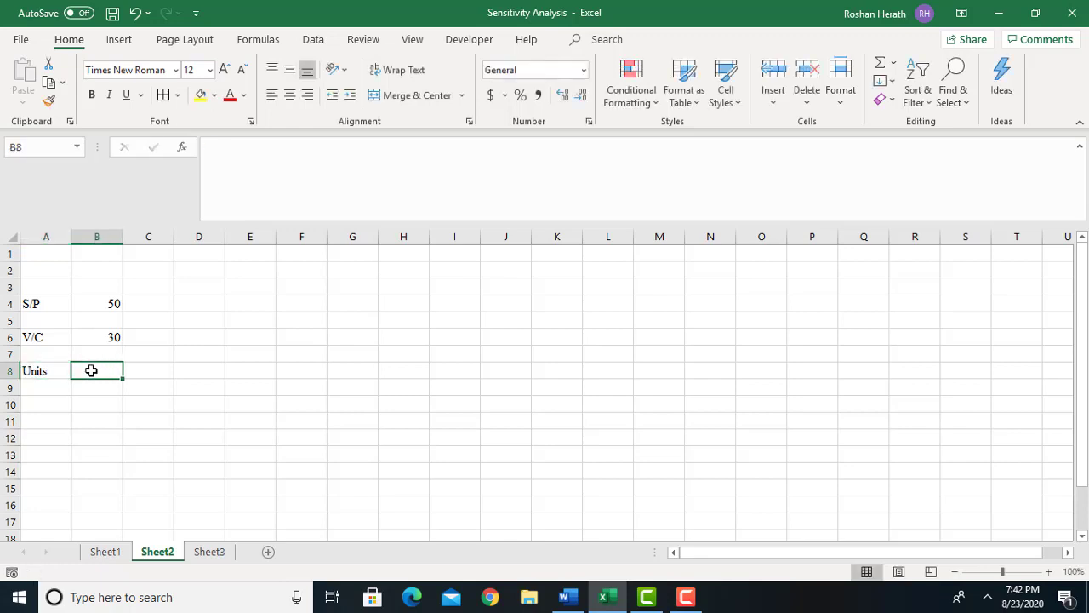
text(500)
key(Return)
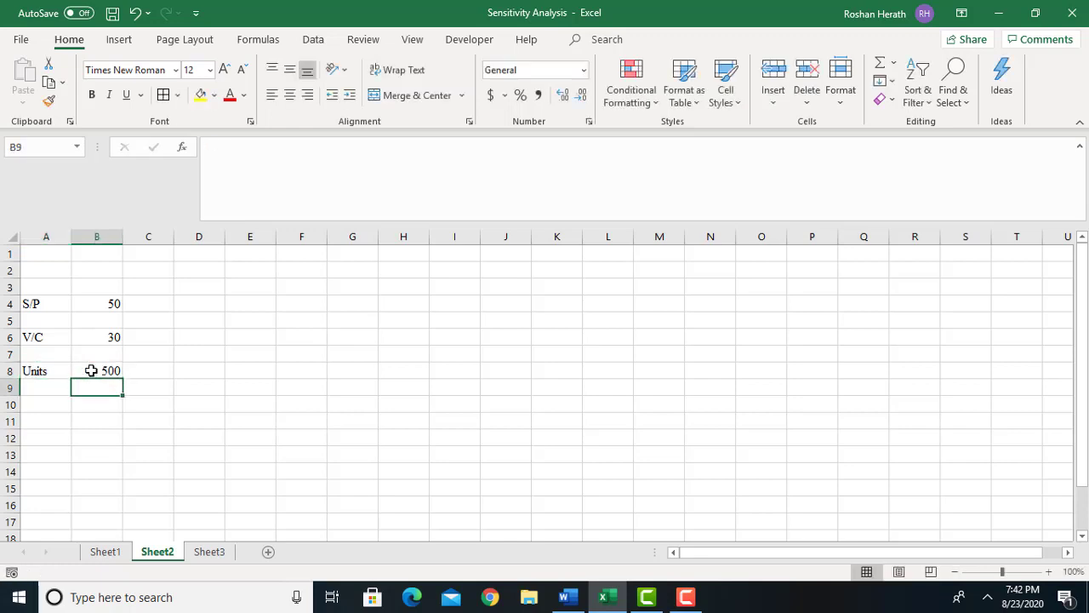
Step: Label cell A10 as Contribution, making sure the word is spelled correctly
click(59, 404)
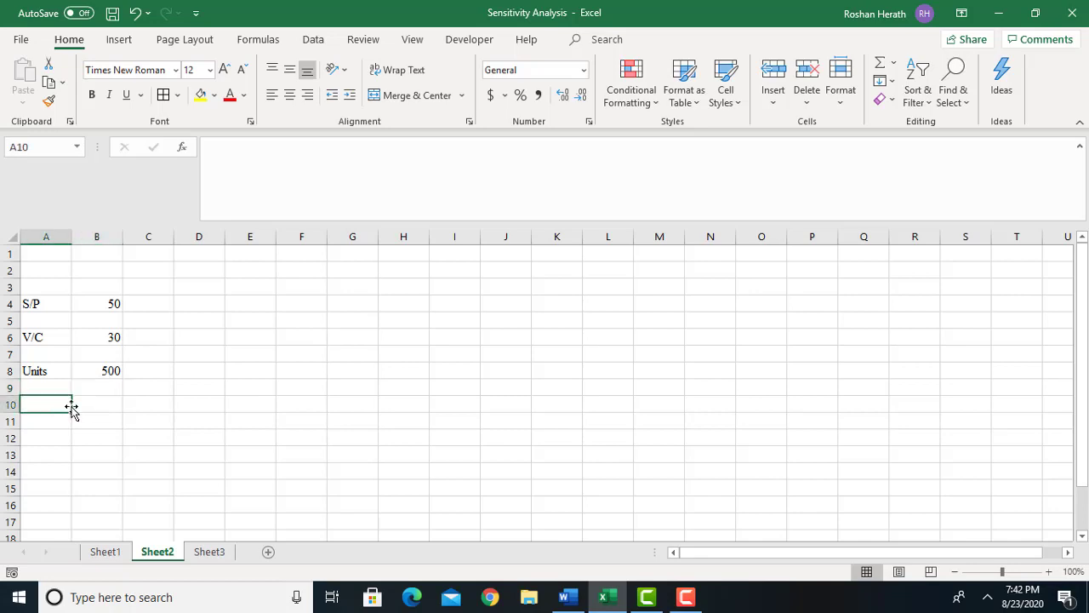
text(Cpn)
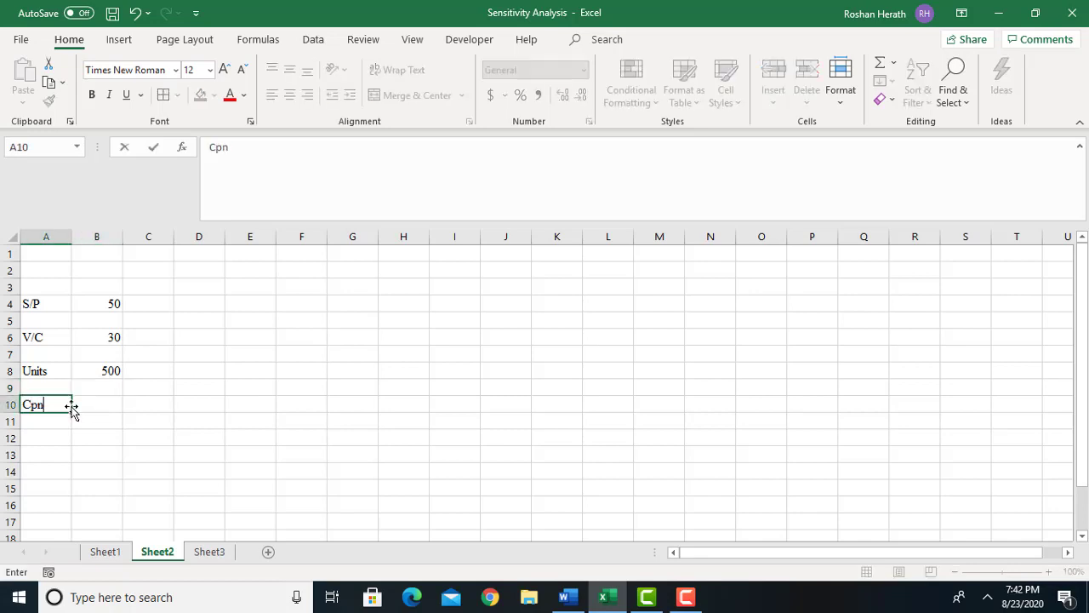
text(tribution)
click(177, 416)
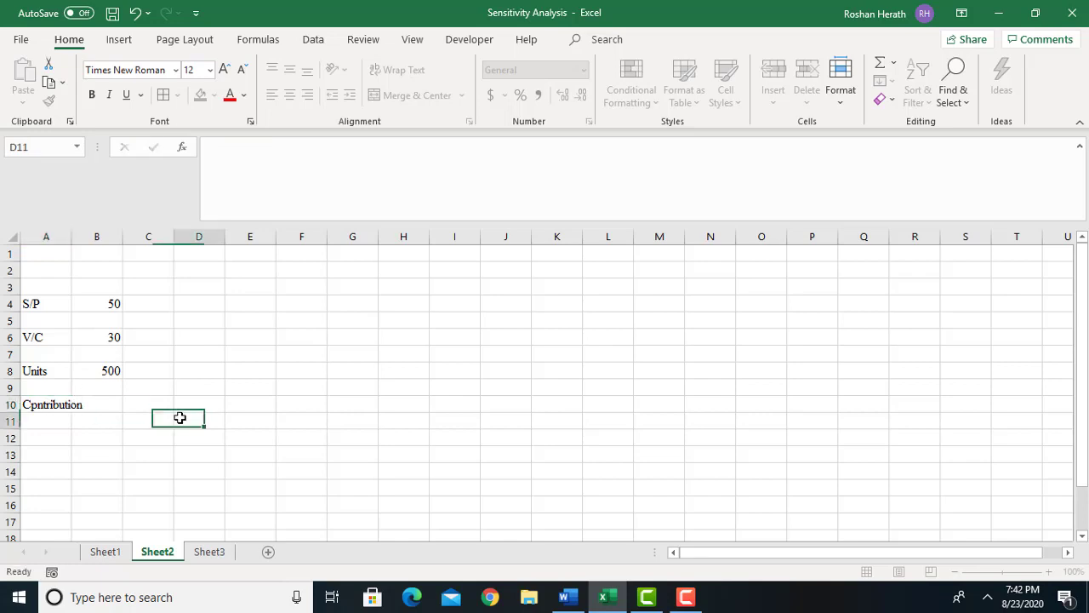
click(54, 406)
click(218, 146)
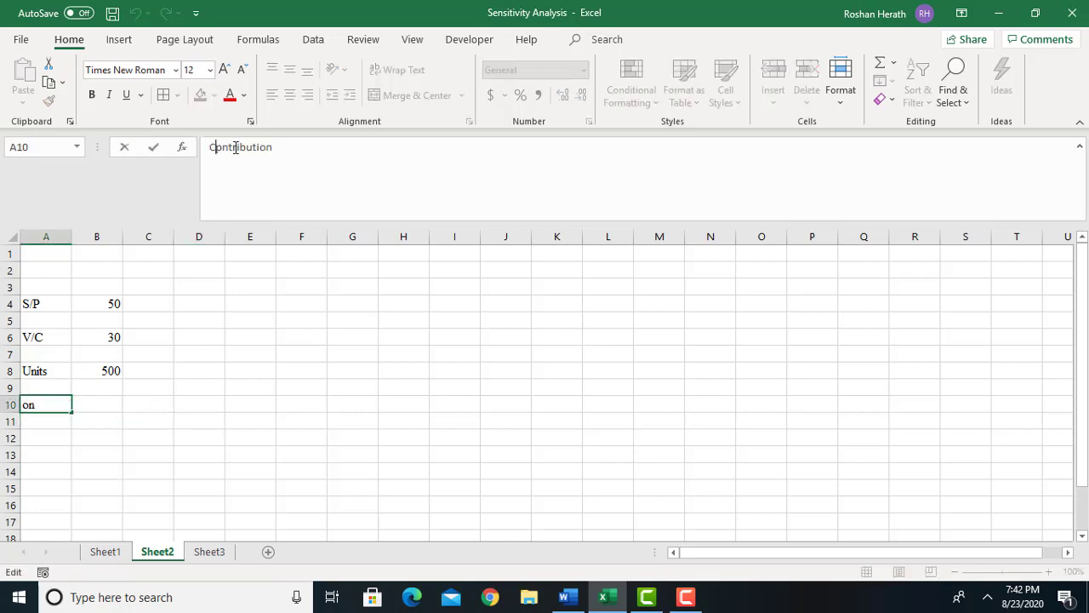
key(Delete)
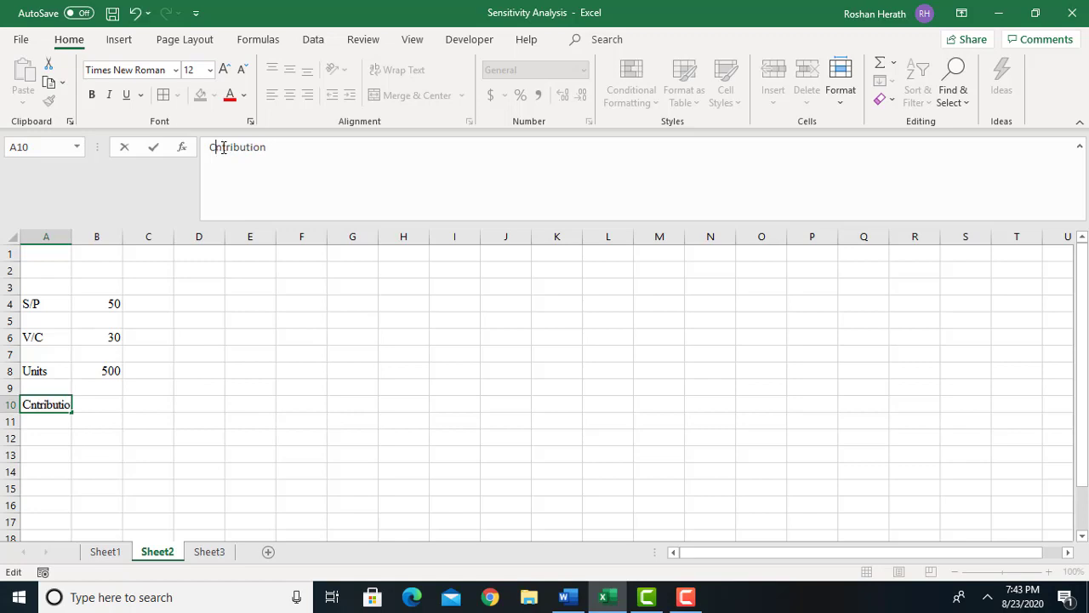
text(o)
click(288, 270)
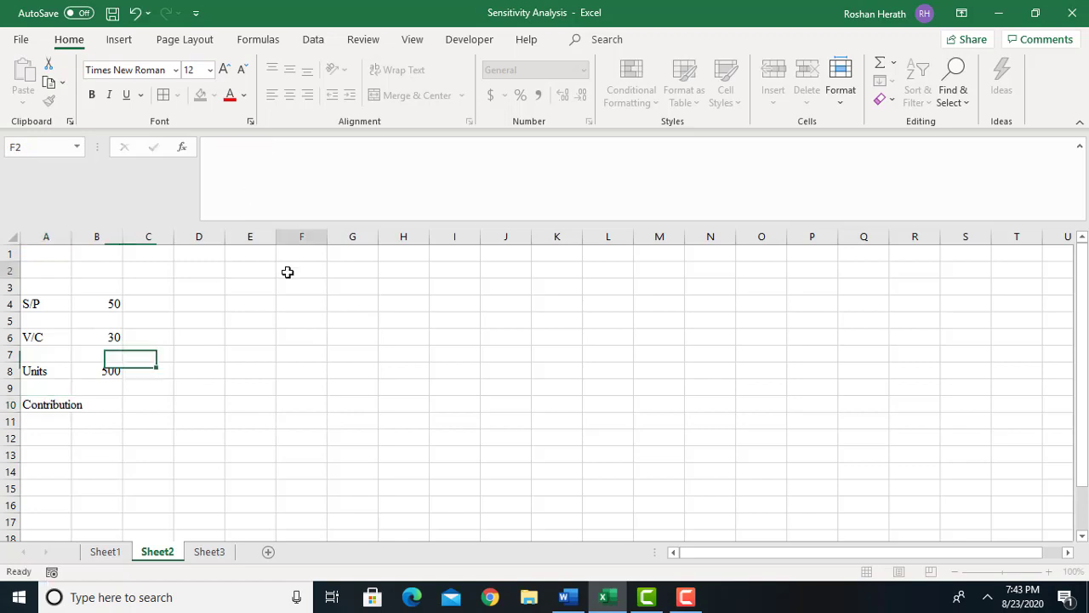
Step: Add the heading Inputs in cell A2 above the input values
click(30, 269)
text(I)
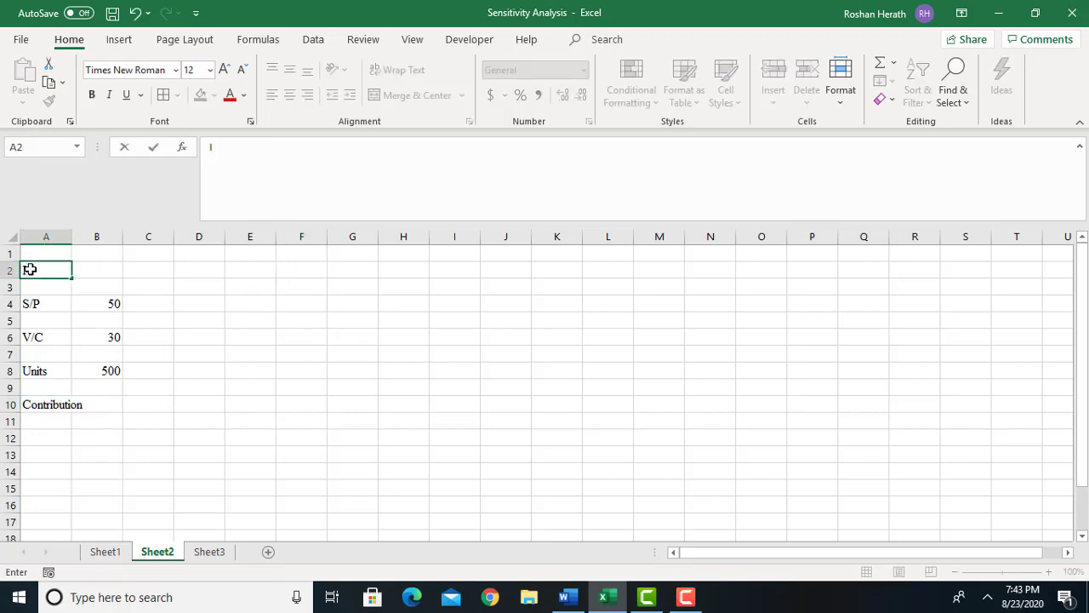
text(m)
key(BackSpace)
text(nputs)
click(220, 424)
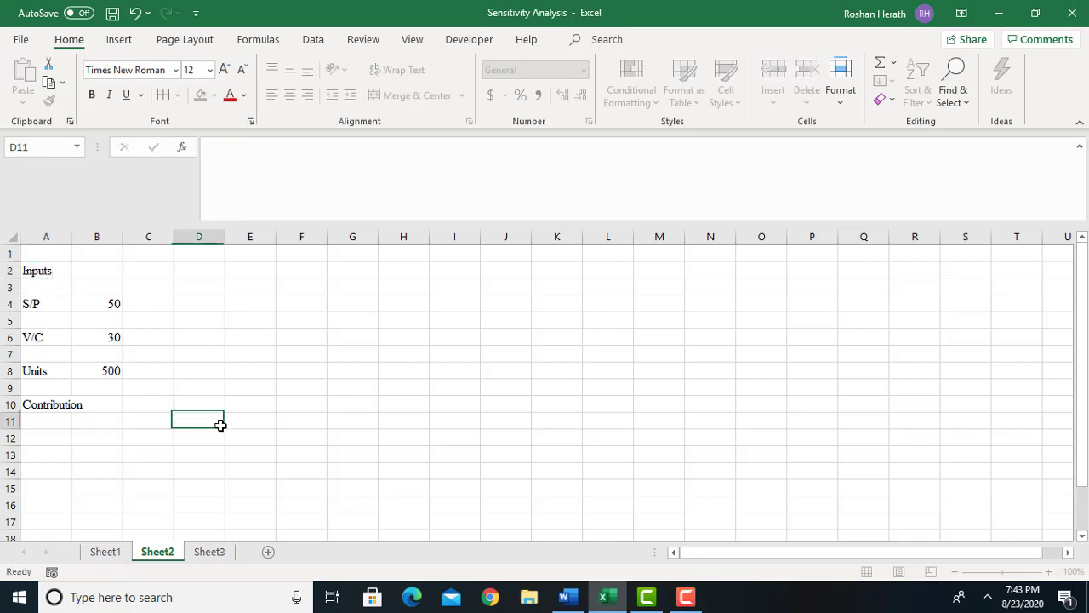
Step: Insert a blank row directly above the Contribution row
right_click(10, 405)
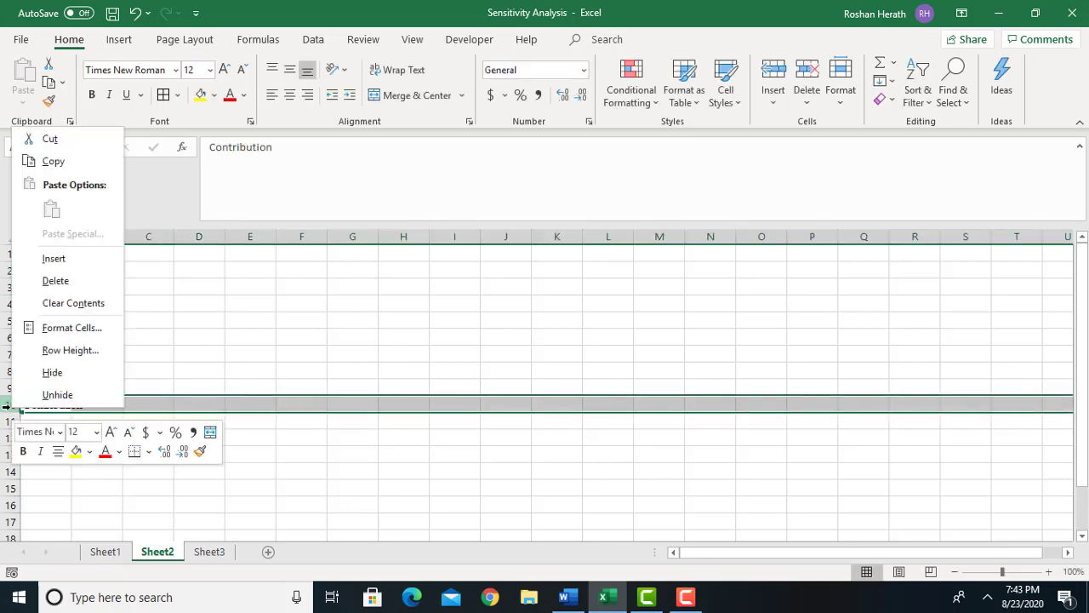
click(52, 258)
click(42, 400)
Step: Add the heading Output in cell A10 and auto-fit the width of column A to its contents
click(43, 401)
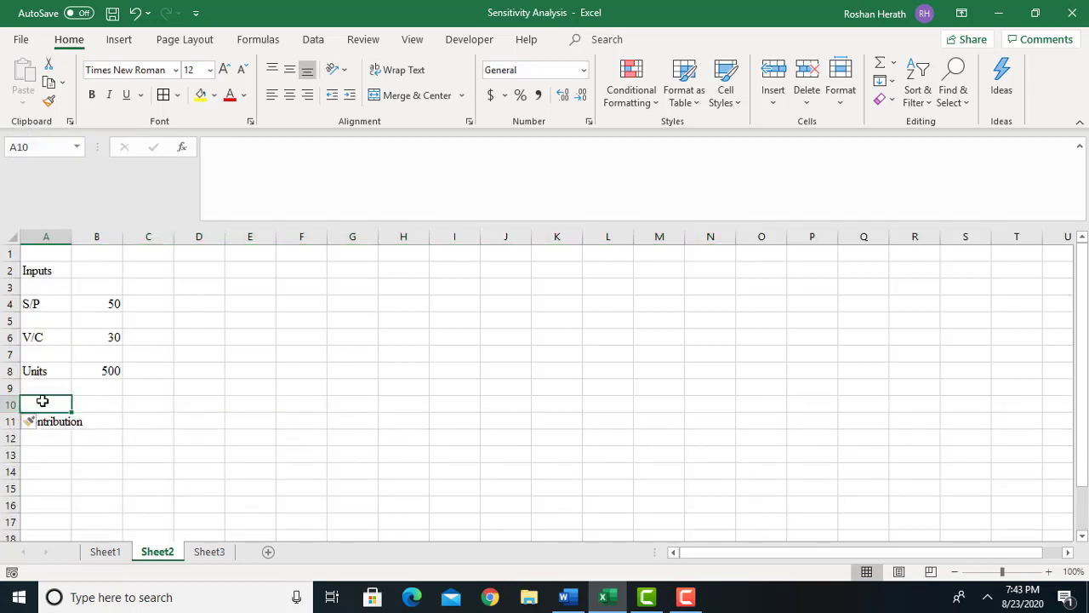
text(Outp)
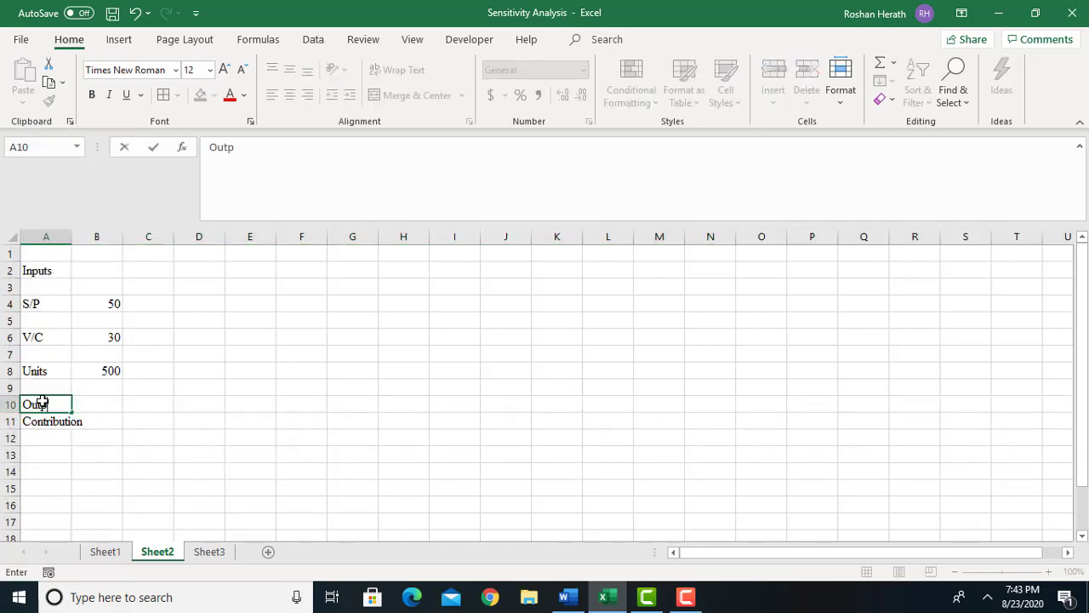
text(ut)
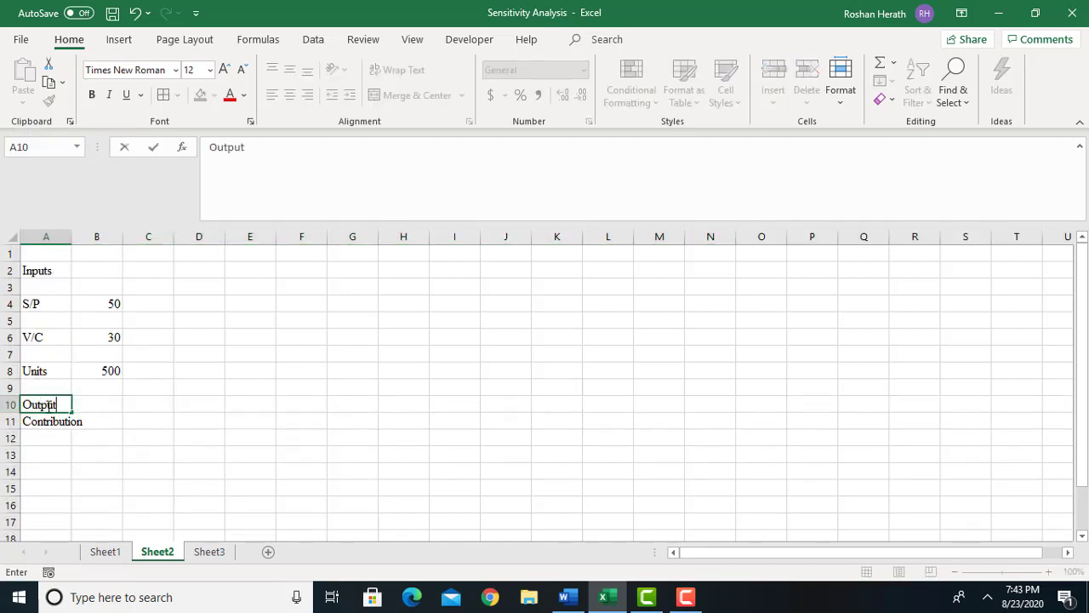
click(73, 235)
double_click(72, 236)
Step: Calculate the contribution in B11 with the formula =(B4-B6)*B8
click(112, 419)
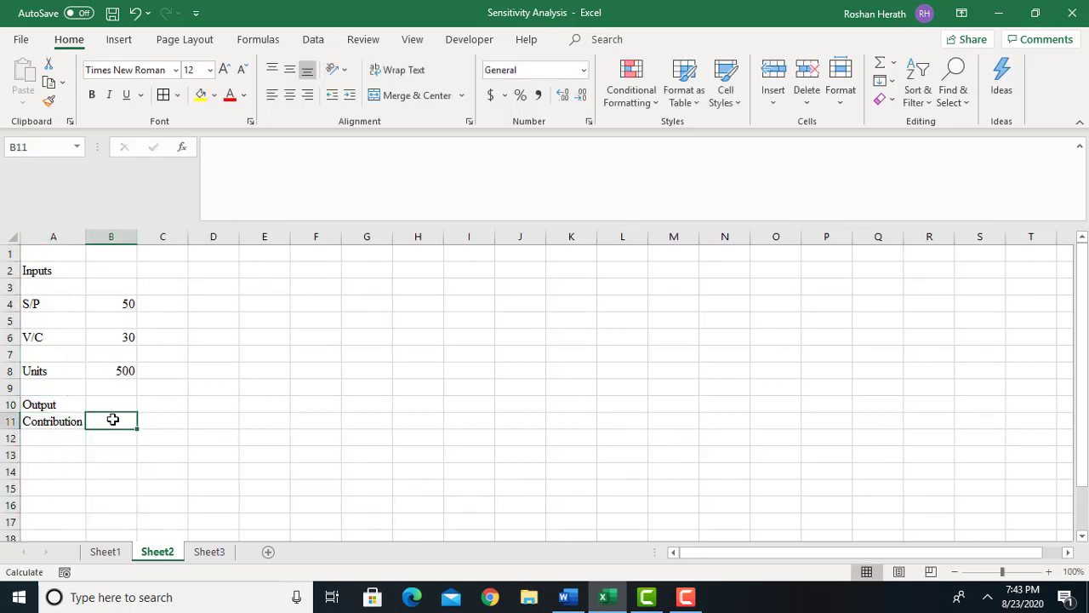
text(=()
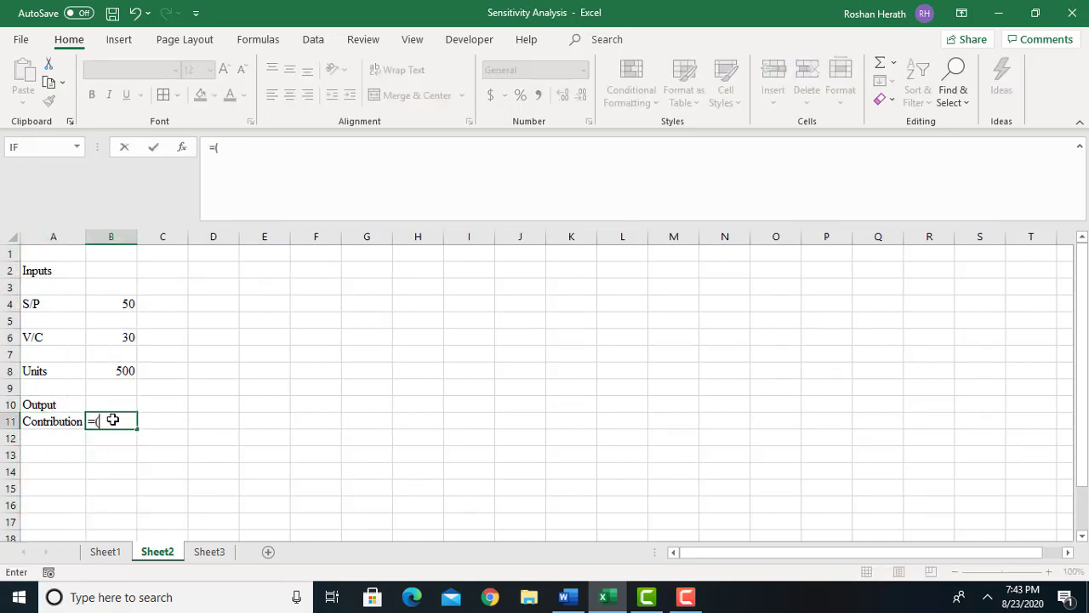
click(116, 306)
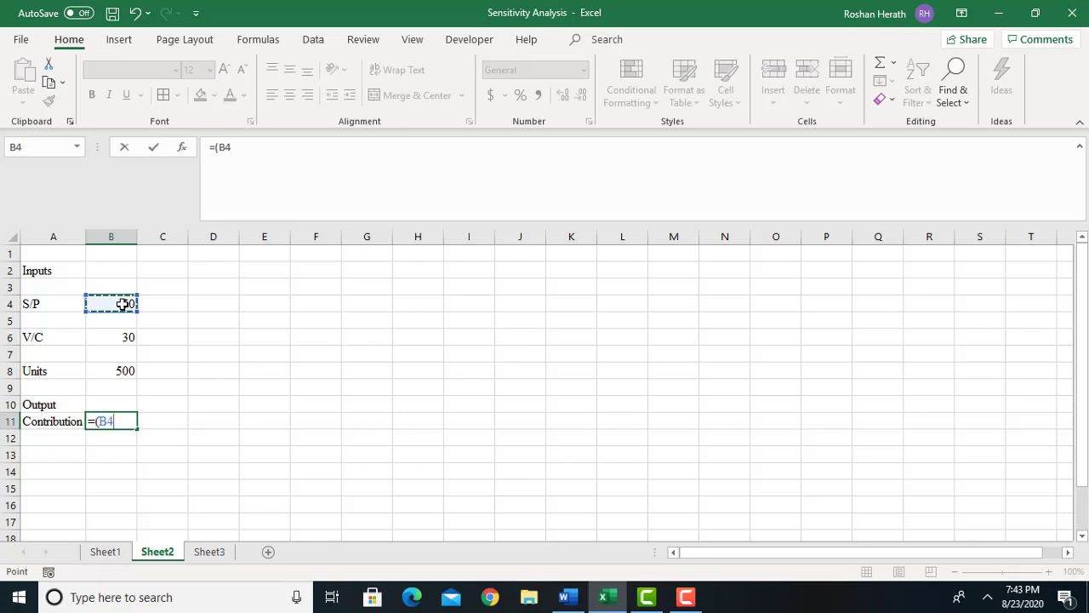
text(-)
click(118, 337)
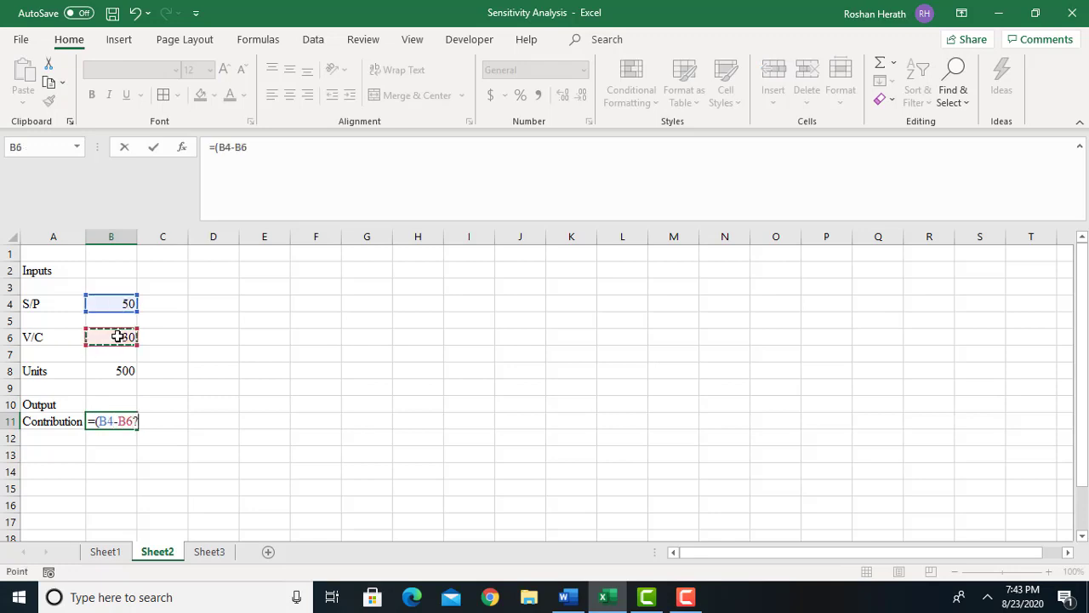
text(?))
key(BackSpace)
key(BackSpace)
text()*)
click(122, 370)
key(Return)
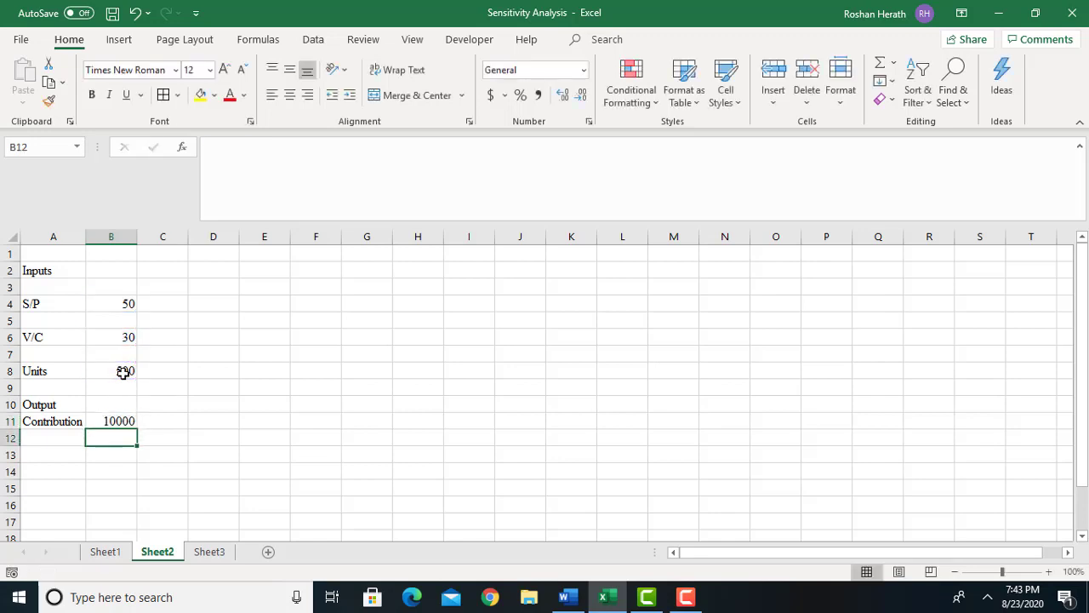
click(106, 421)
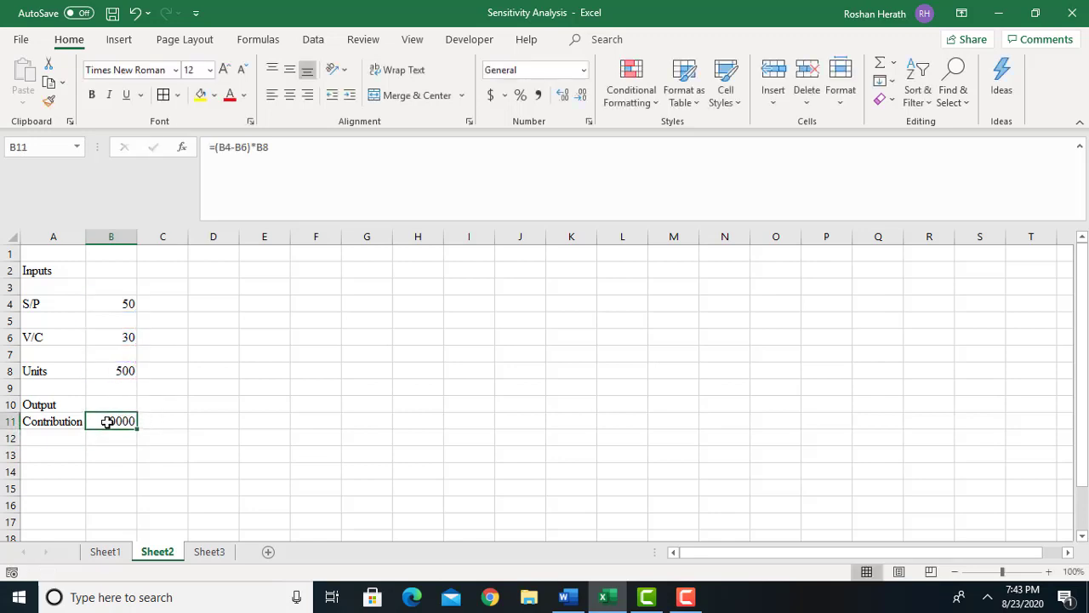
Step: Format the contribution in B11 with comma style and no decimal places
click(537, 94)
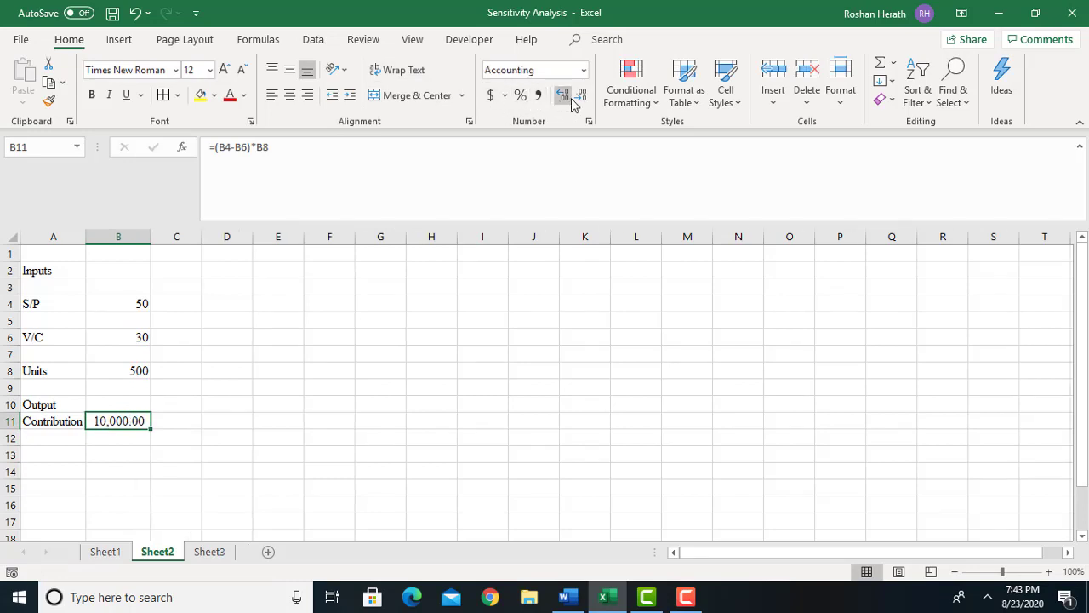
click(572, 98)
click(573, 99)
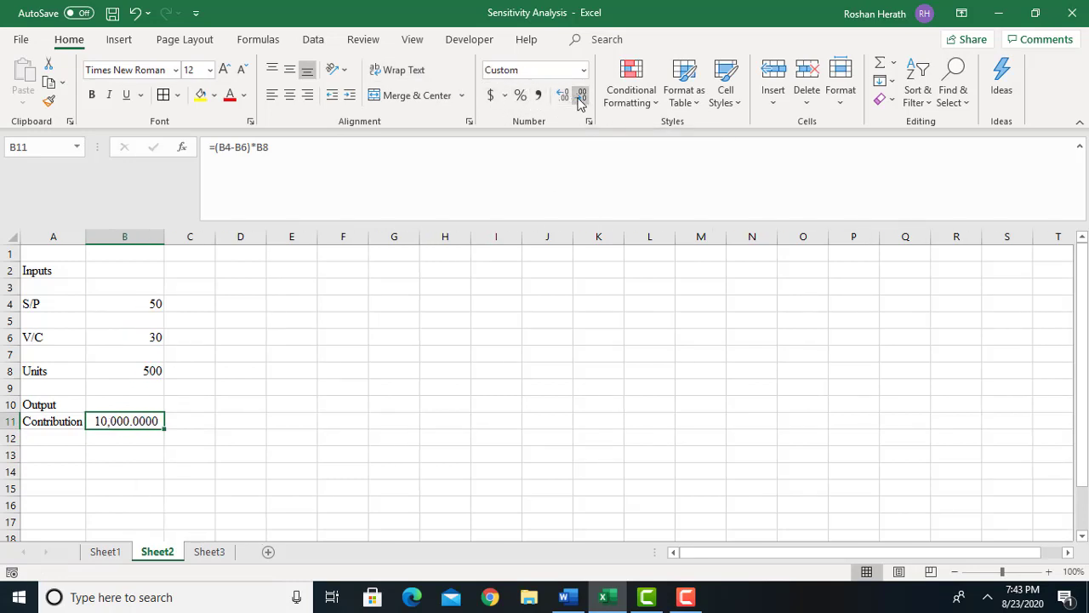
click(582, 95)
click(582, 95)
click(582, 95)
click(582, 96)
click(345, 426)
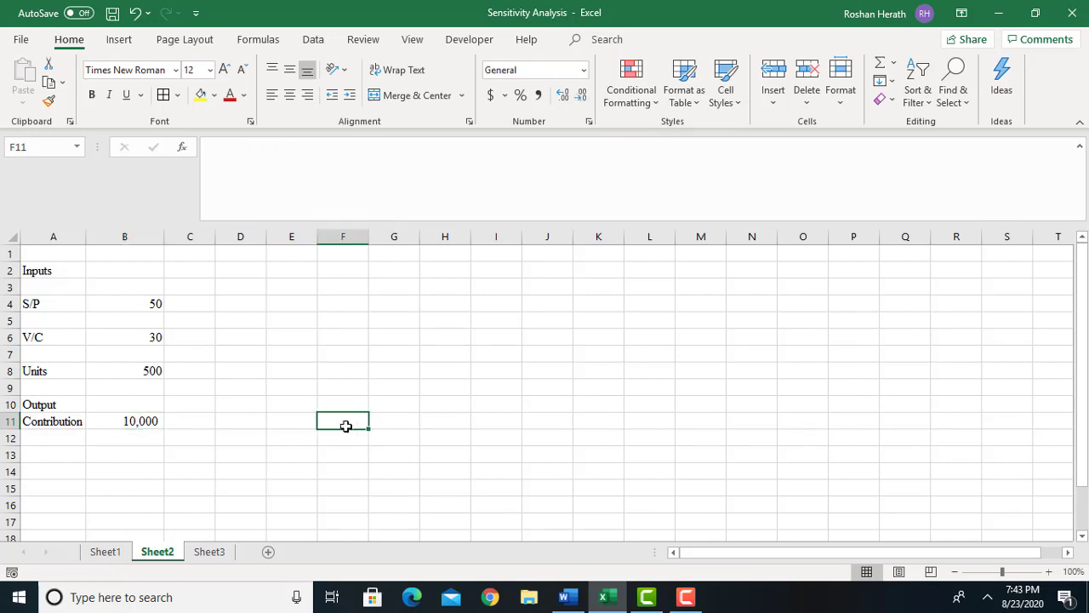
Step: Highlight the selling price cell B4 with a yellow fill
click(140, 423)
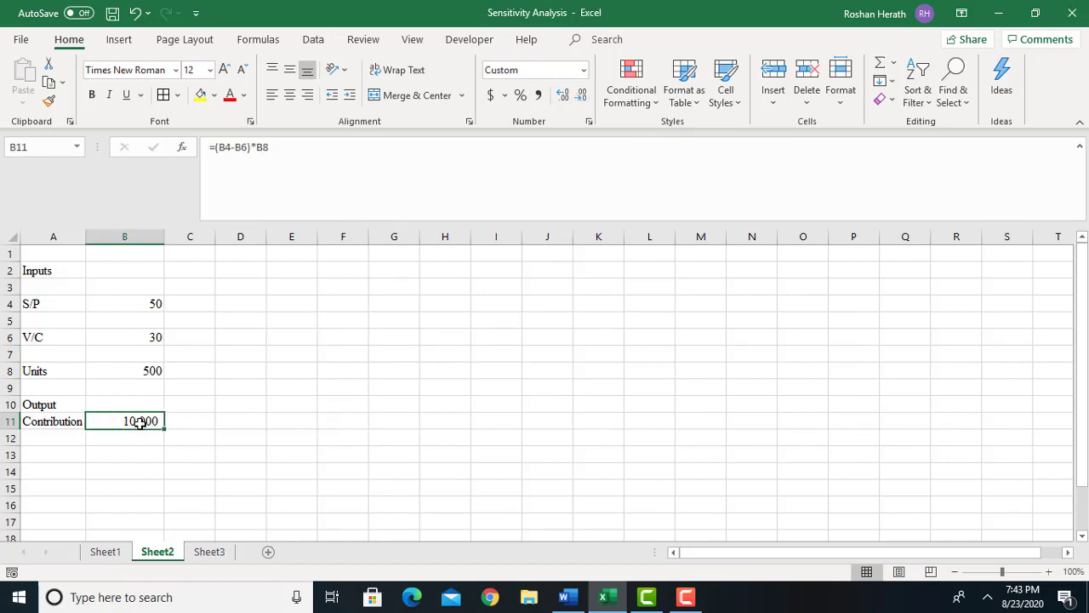
click(129, 306)
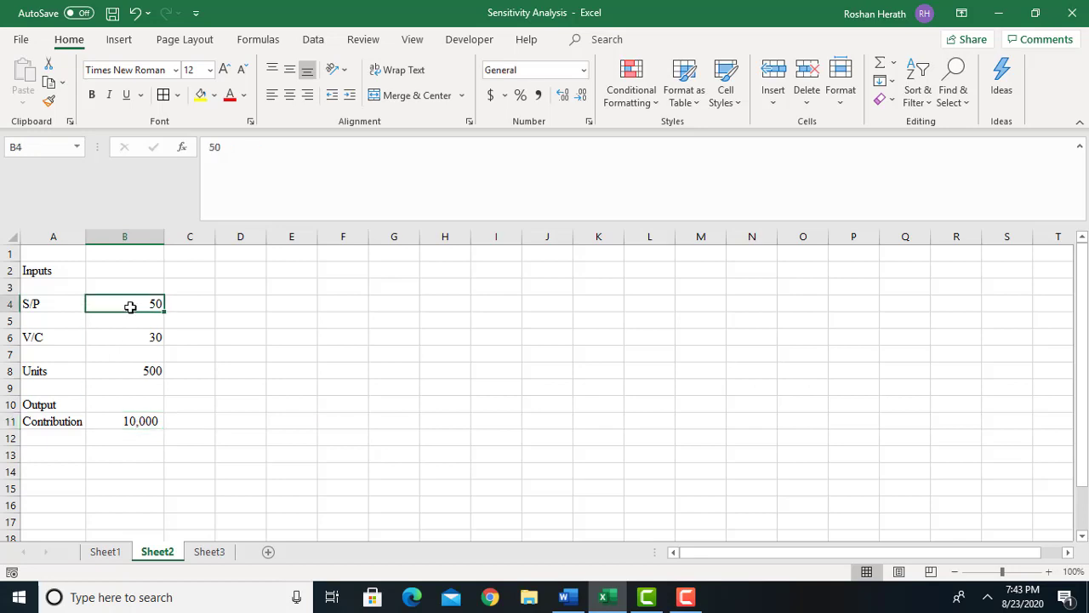
click(201, 94)
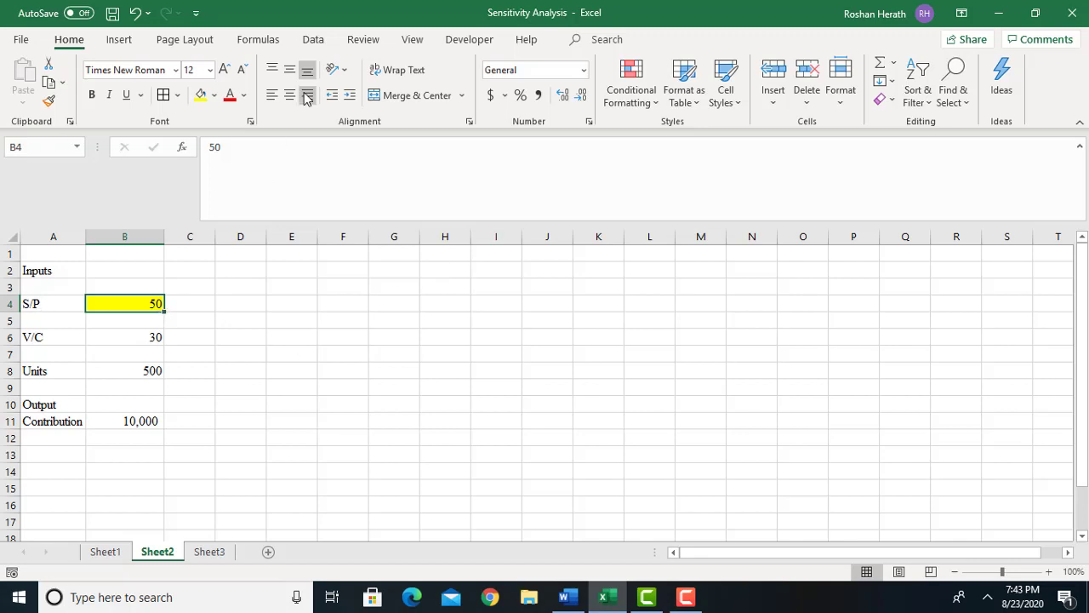
Step: Run Goal Seek to set the contribution in B11 to 20000 by changing the selling price in B4, and accept the solution
click(313, 41)
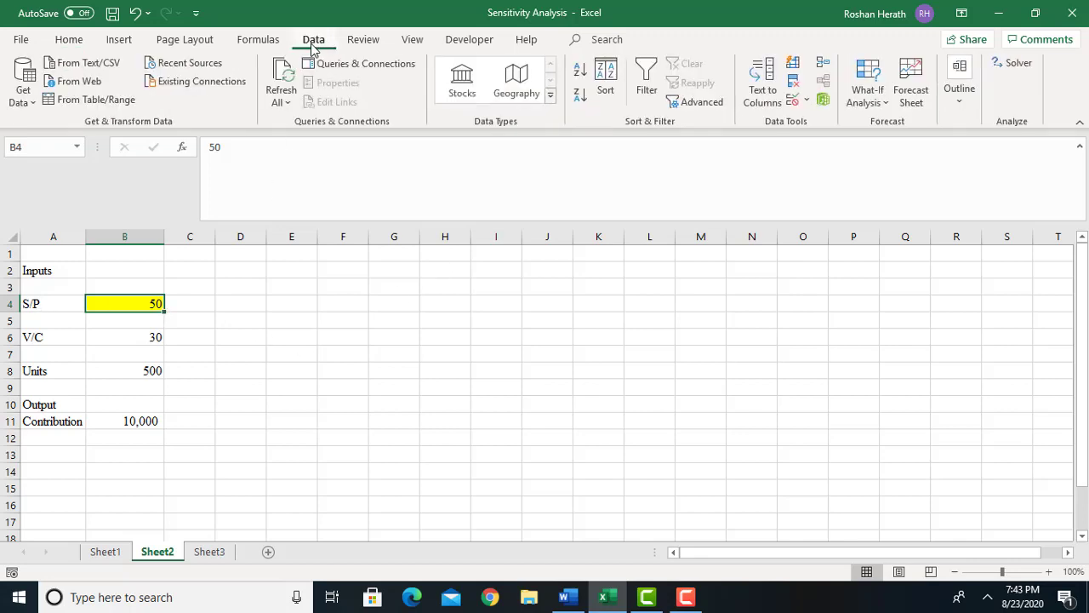
click(877, 101)
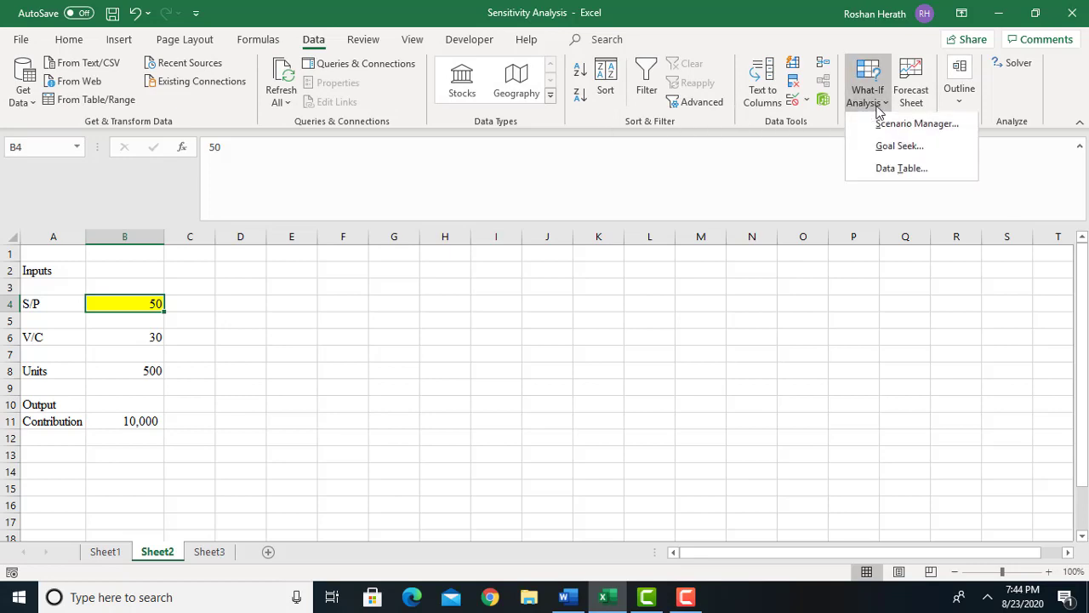
click(890, 149)
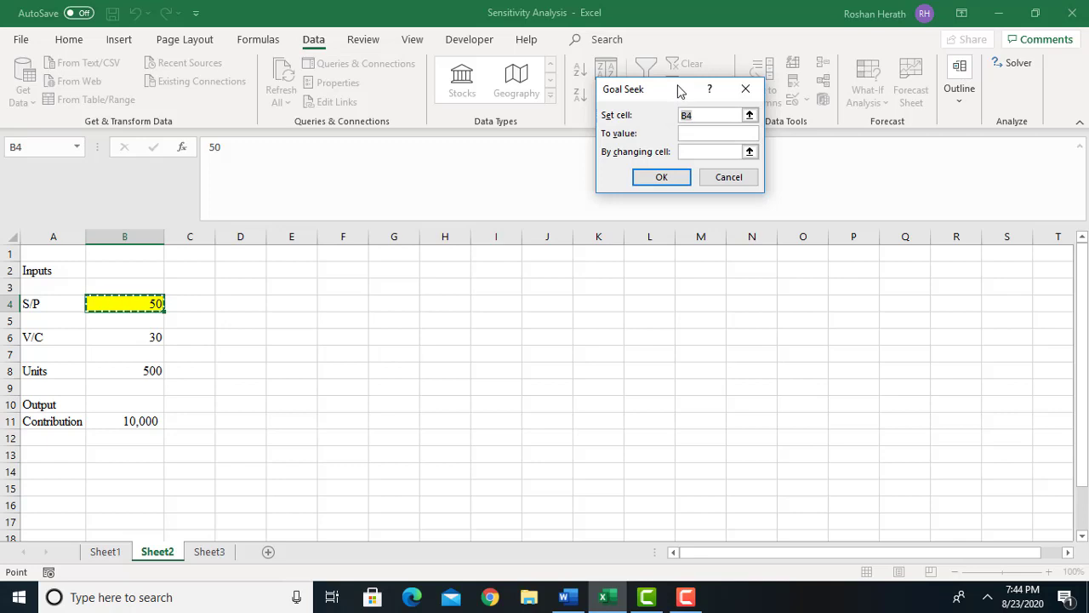
drag(681, 93, 460, 304)
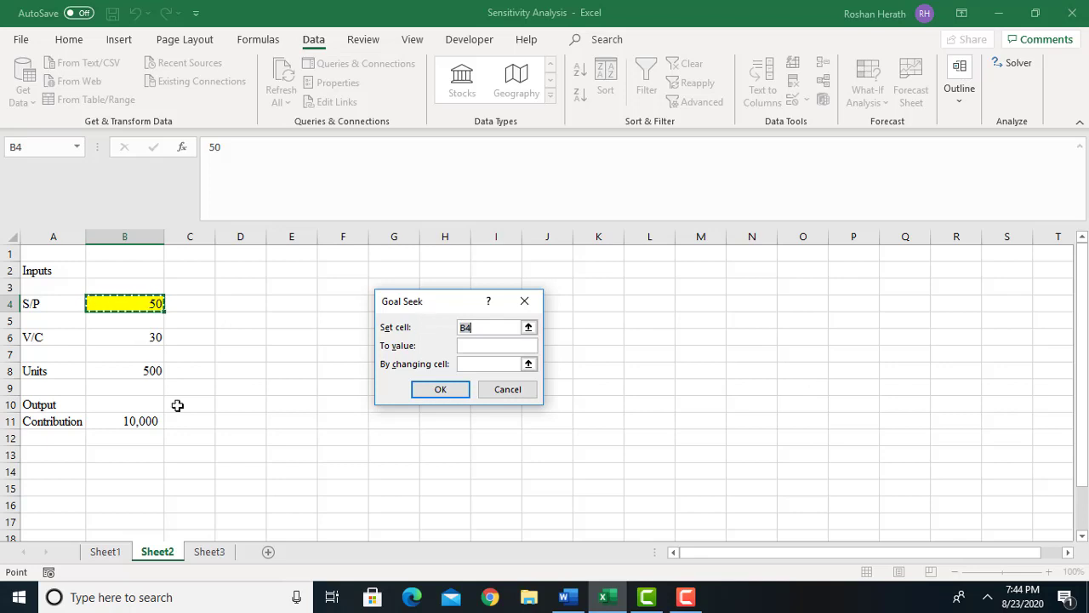
click(144, 422)
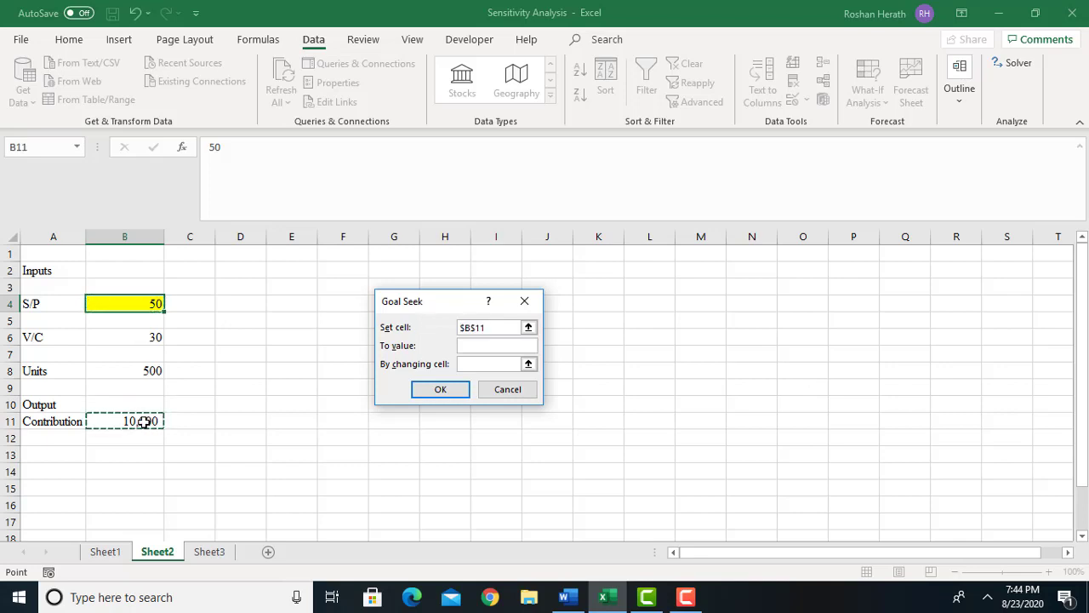
click(472, 348)
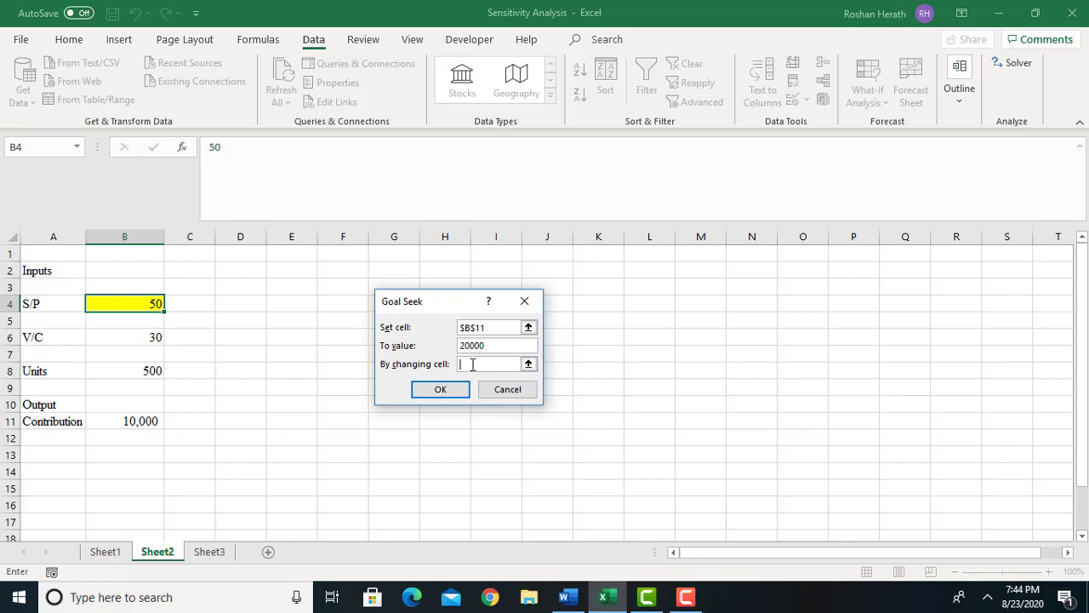
click(135, 304)
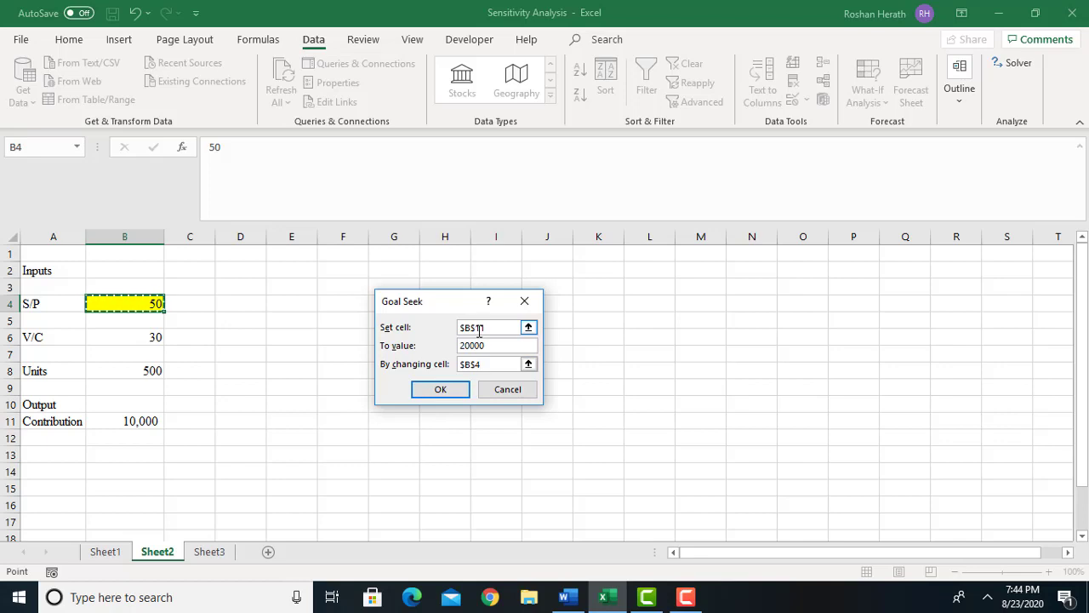
click(440, 390)
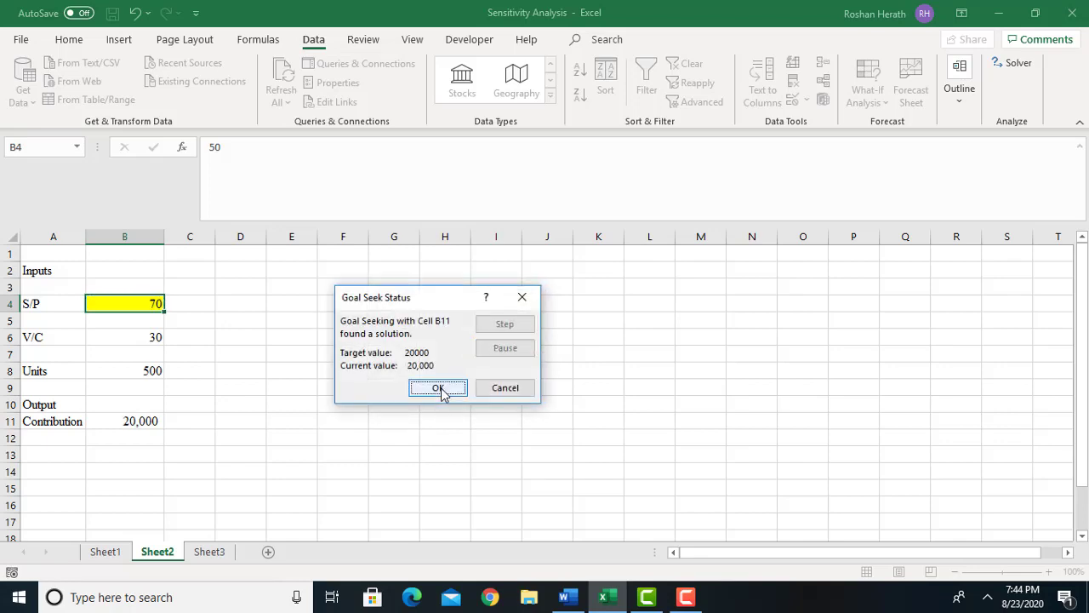
click(441, 391)
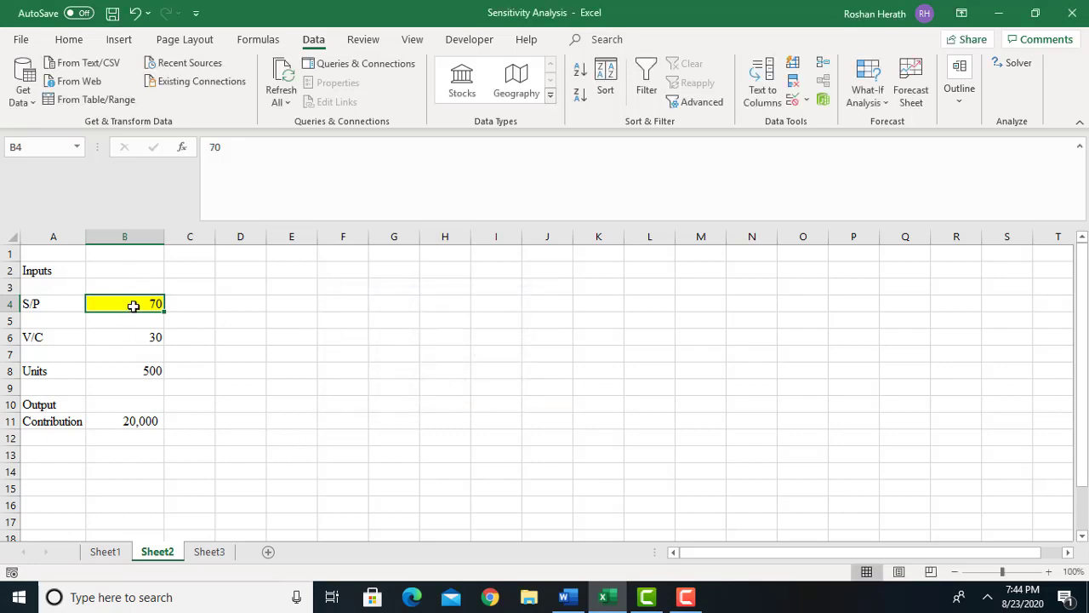
click(130, 419)
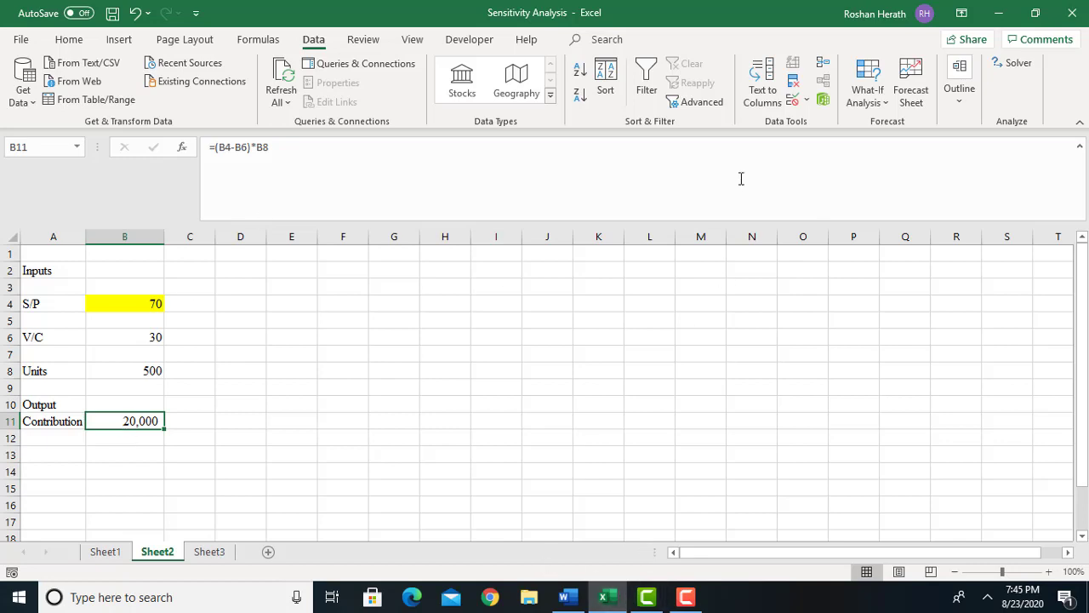
click(867, 96)
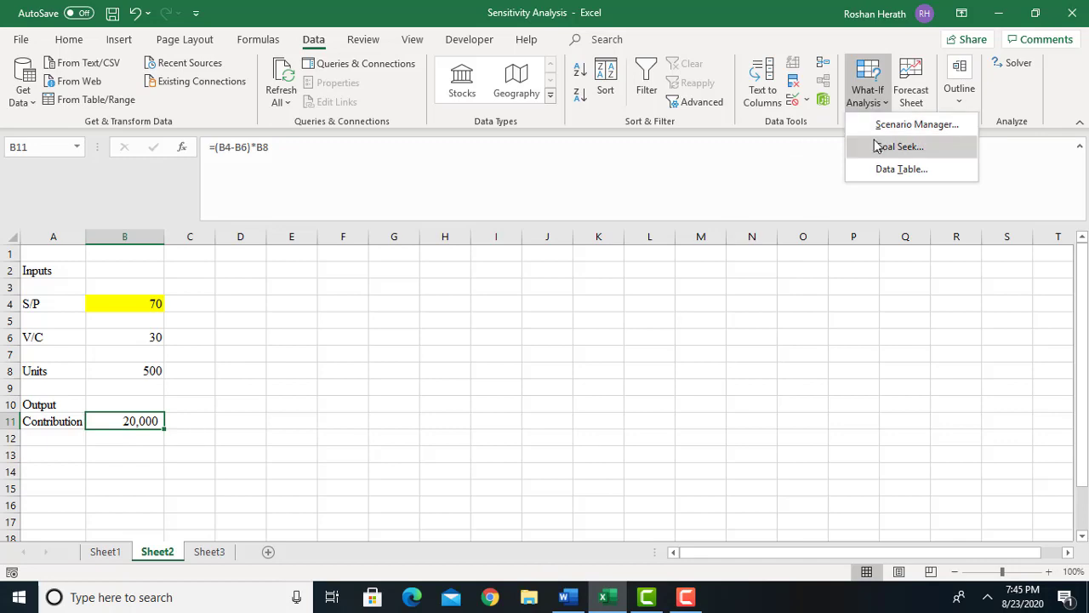
click(681, 408)
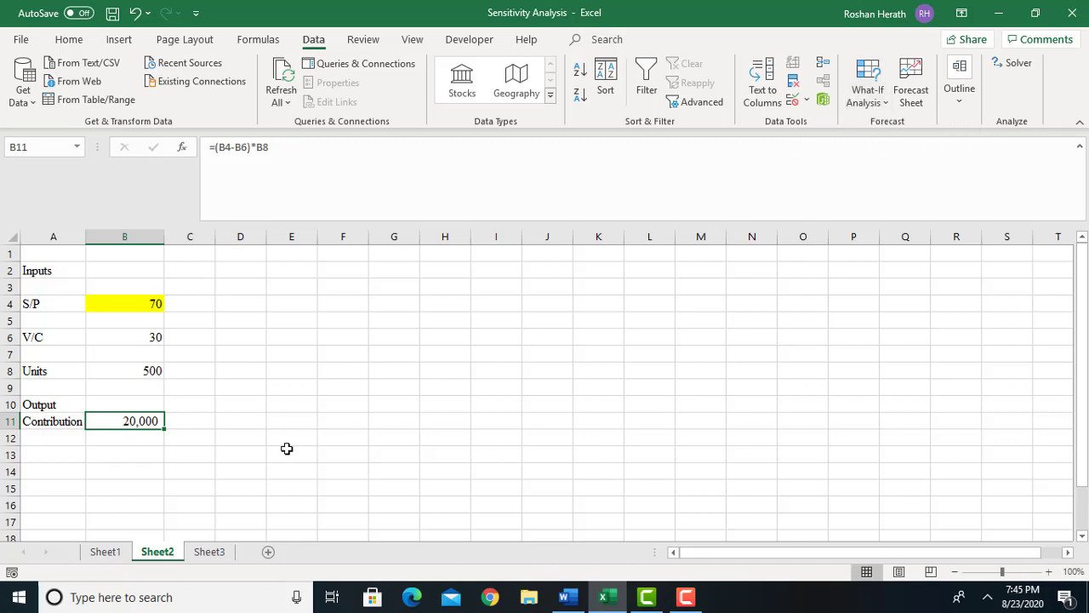
Step: Switch to the Sensitivity_Analysis document in Word and copy the loan question under Activity 4
click(565, 597)
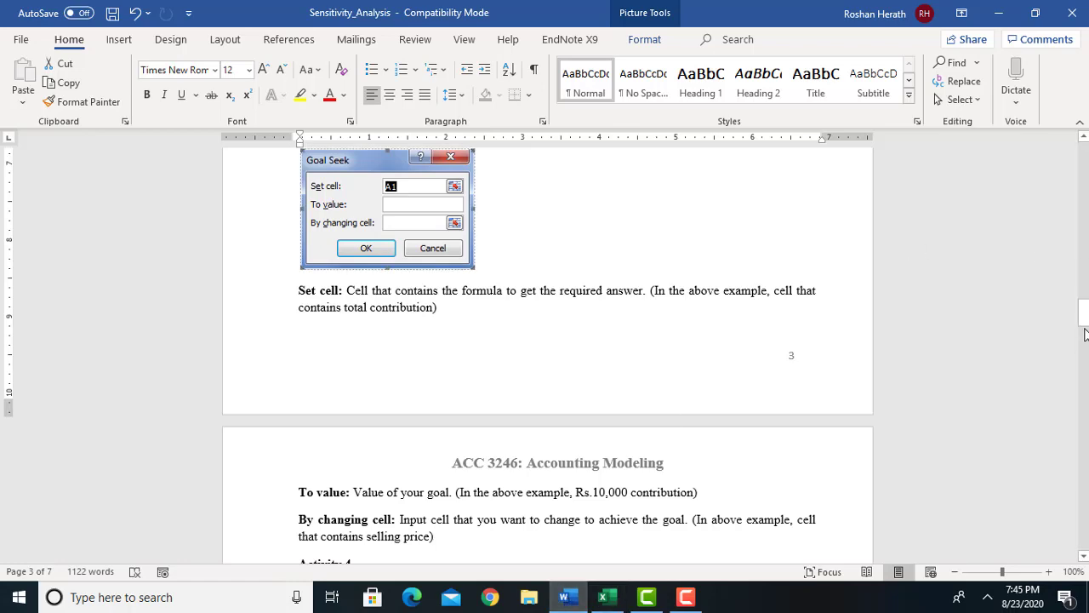
drag(1085, 335, 1084, 352)
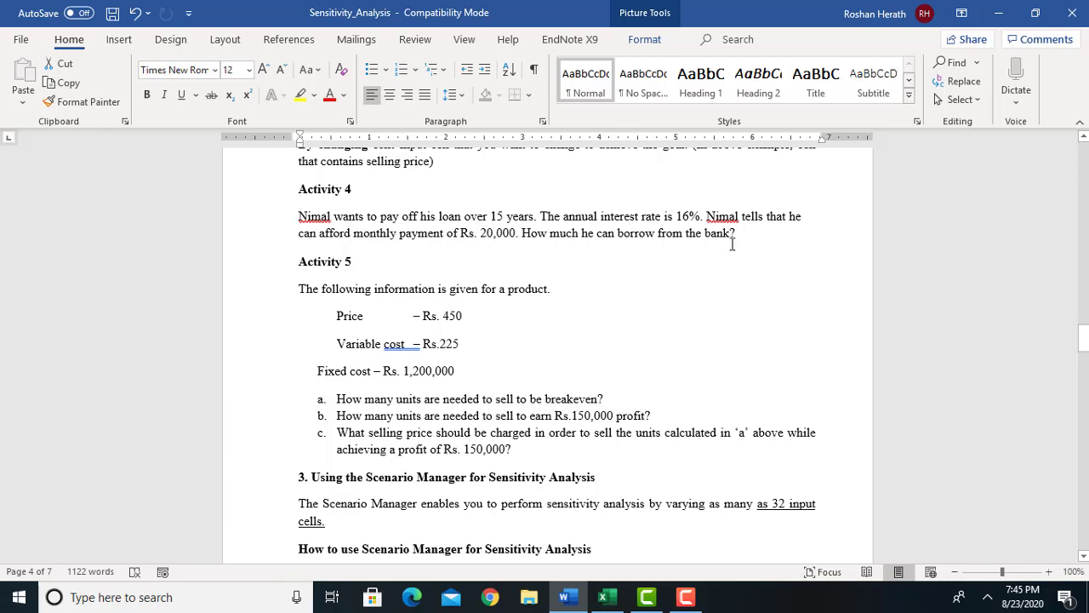
drag(295, 215, 763, 236)
key(ctrl+c)
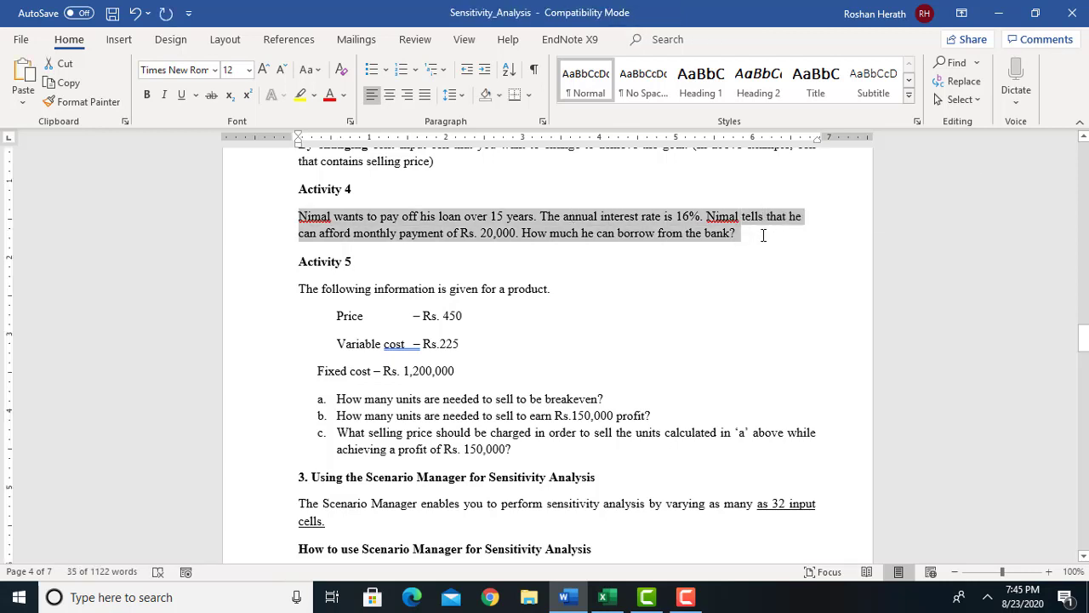
Step: Switch back to Excel and paste the copied loan question into G13 of Sheet2, matching the destination formatting
click(606, 598)
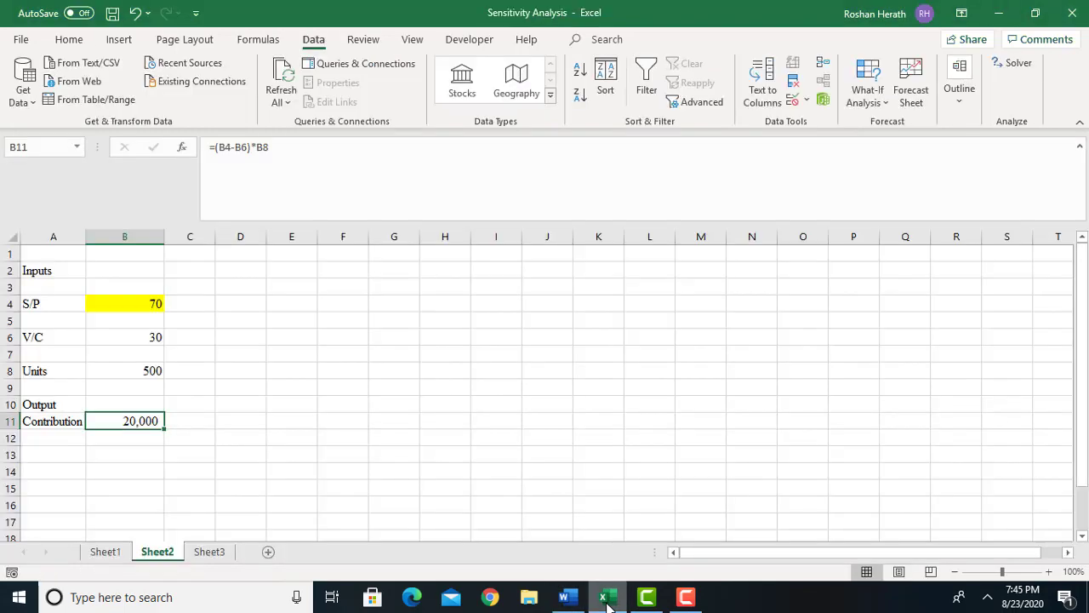
right_click(397, 451)
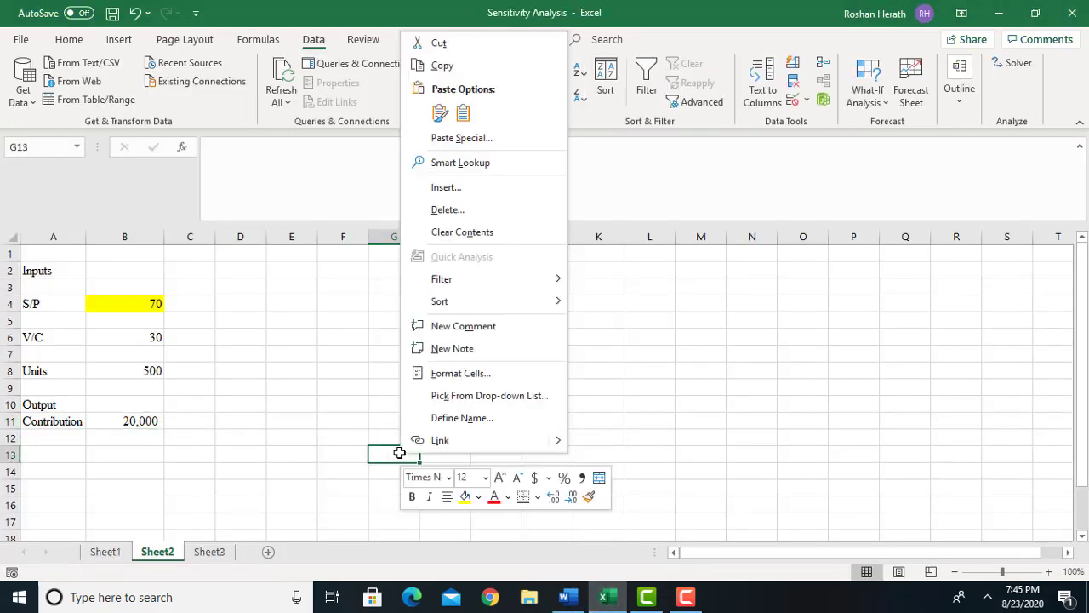
click(463, 113)
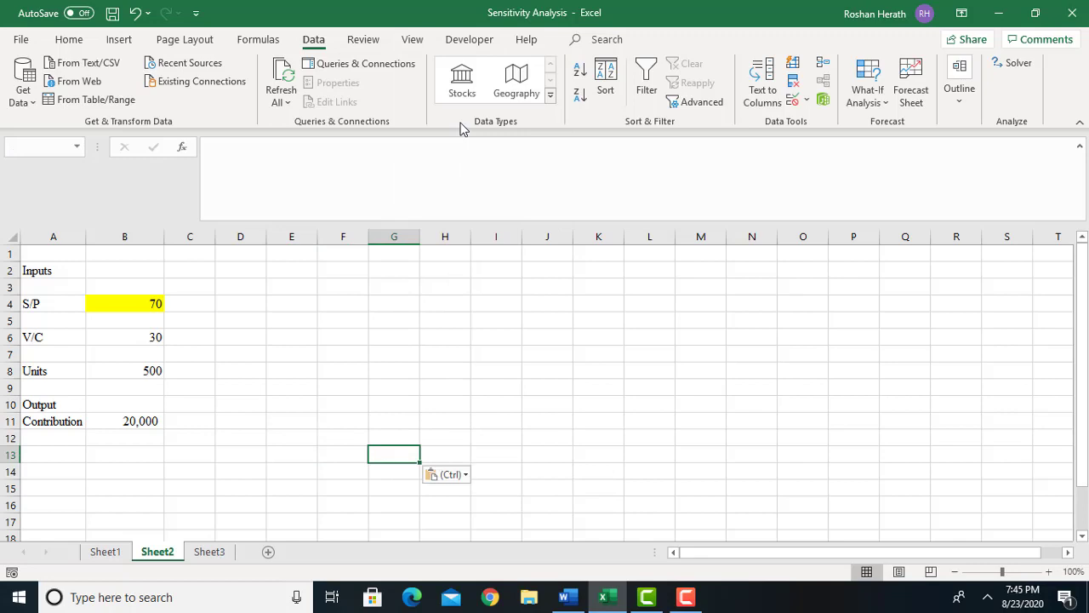
Step: Add the heading Input in A14 and the heading Output in A19 for the loan model
click(45, 471)
text(I)
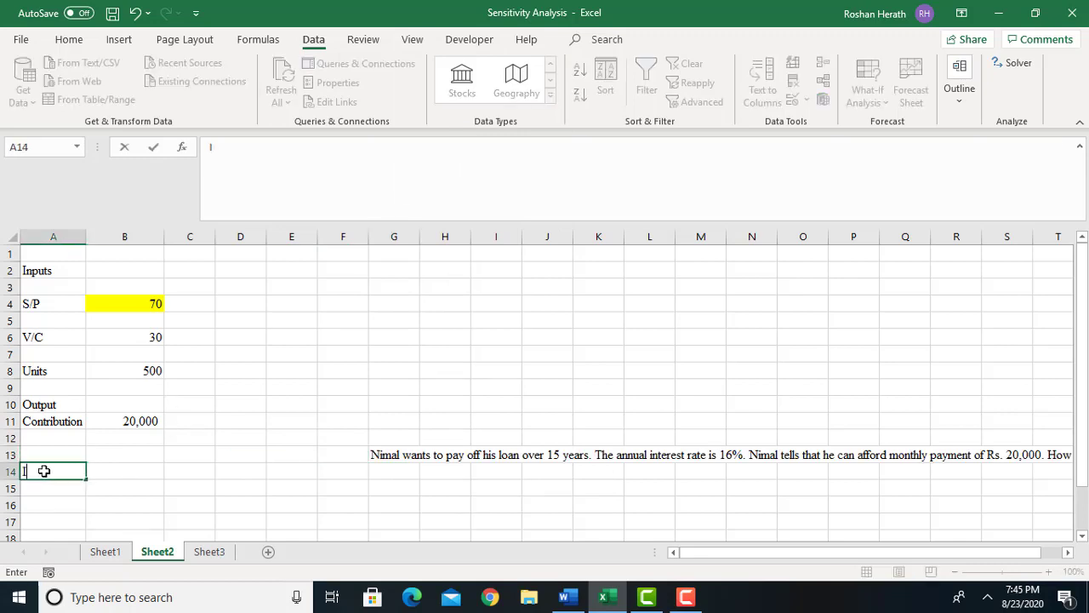
text(nput)
key(Return)
key(Return)
key(Return)
key(Return)
key(Return)
key(Return)
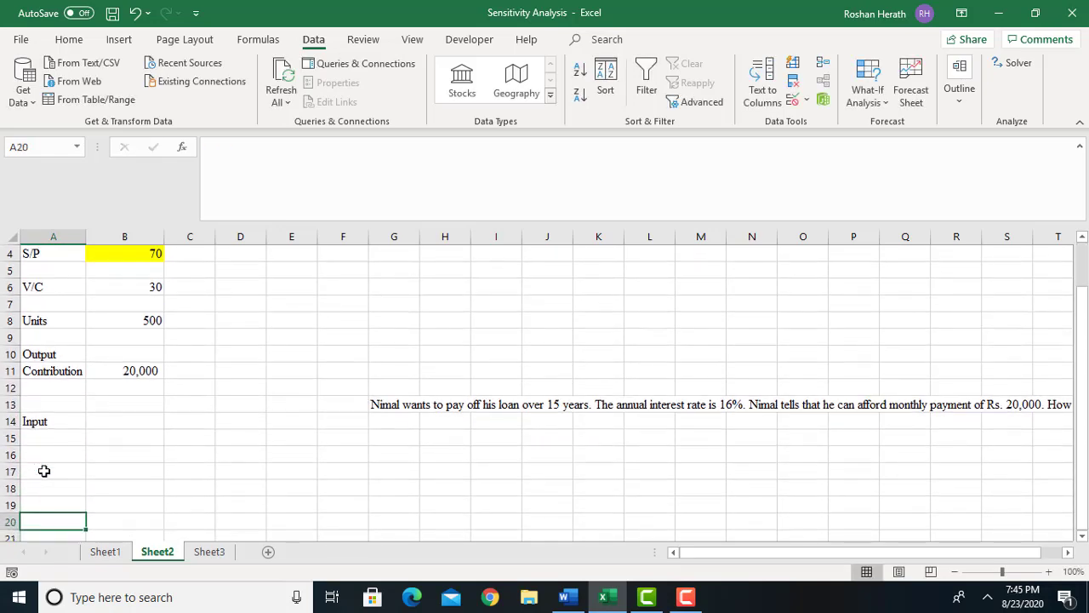
click(31, 505)
text(O)
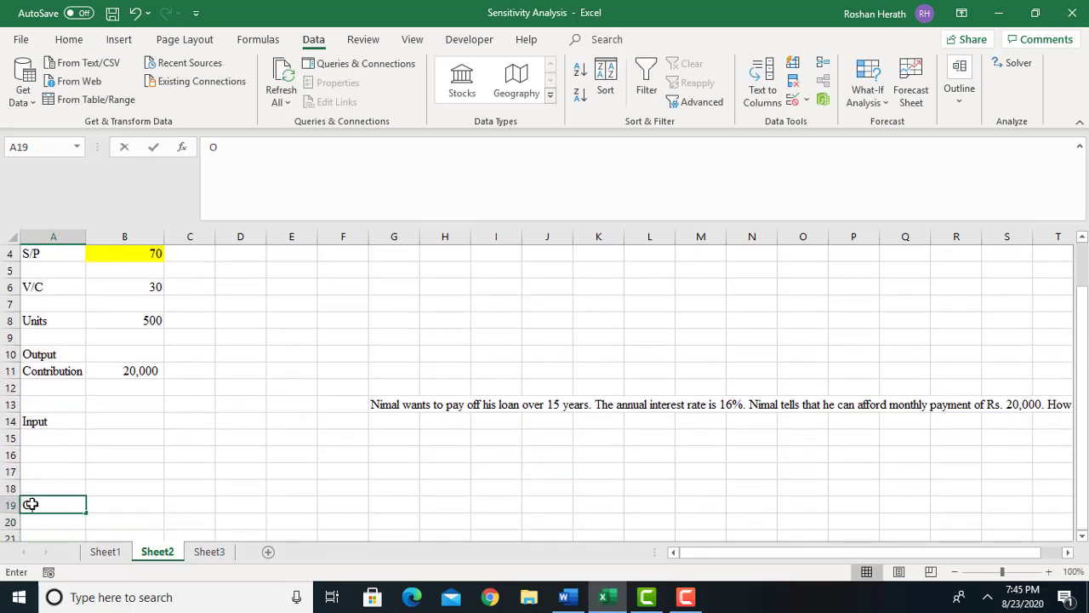
text(utput)
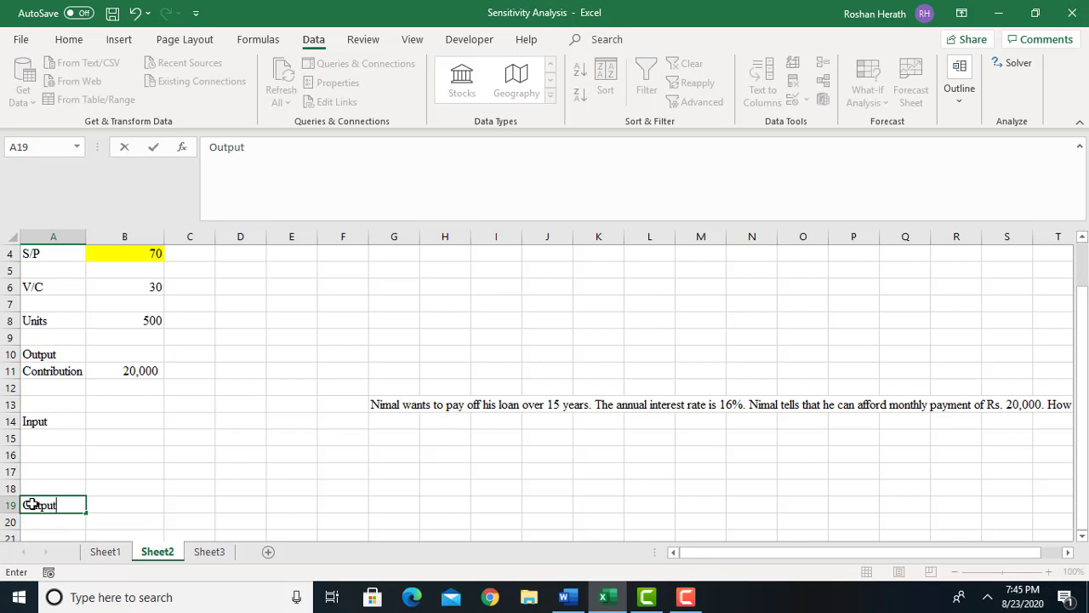
Step: Enter the label Amount in A15 under the Input heading
click(30, 438)
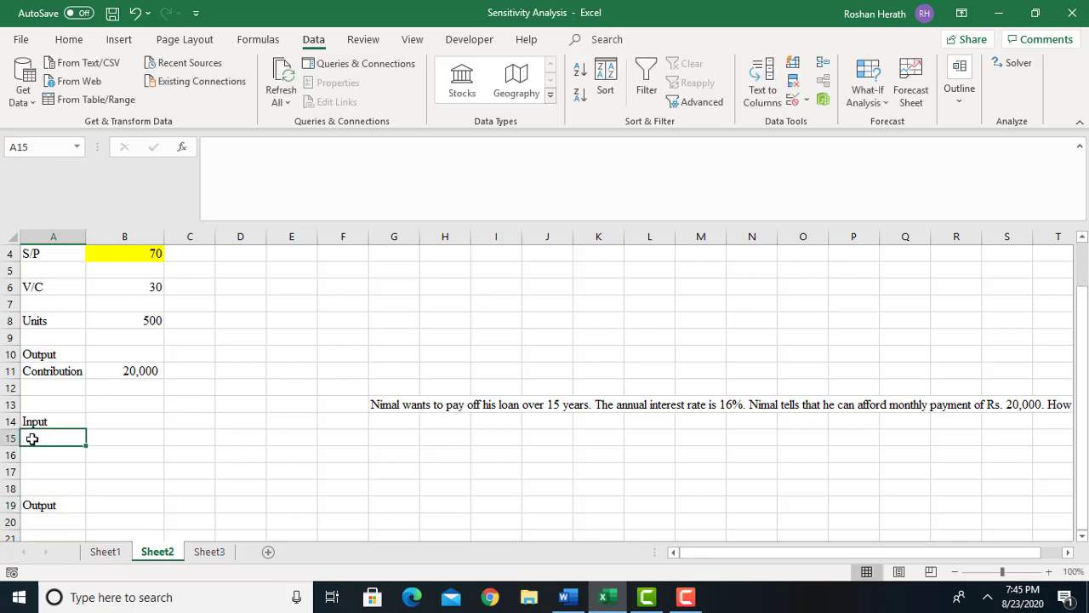
text(Amount)
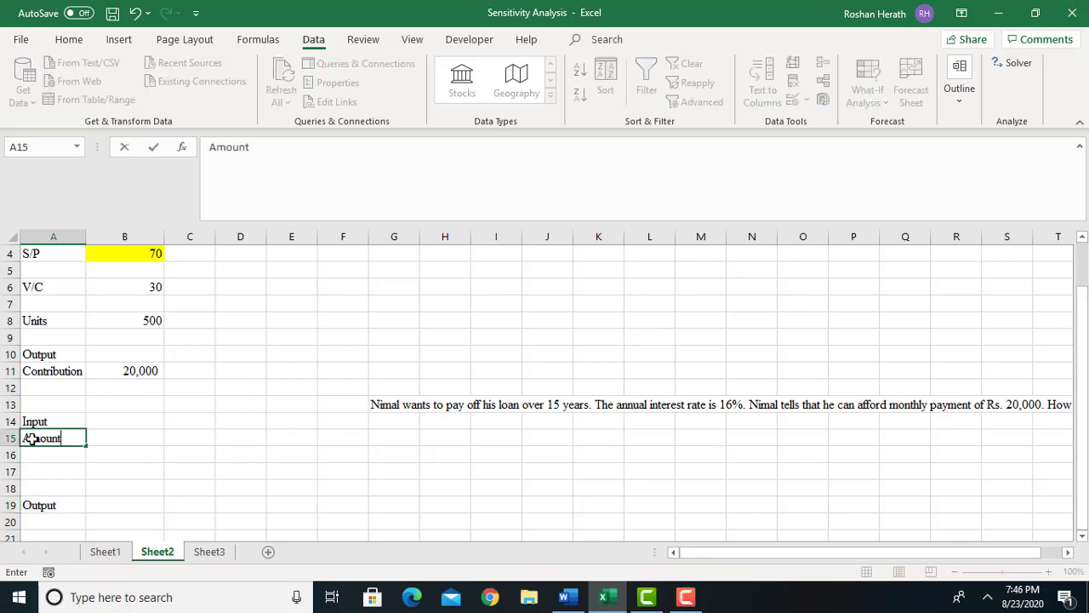
click(122, 437)
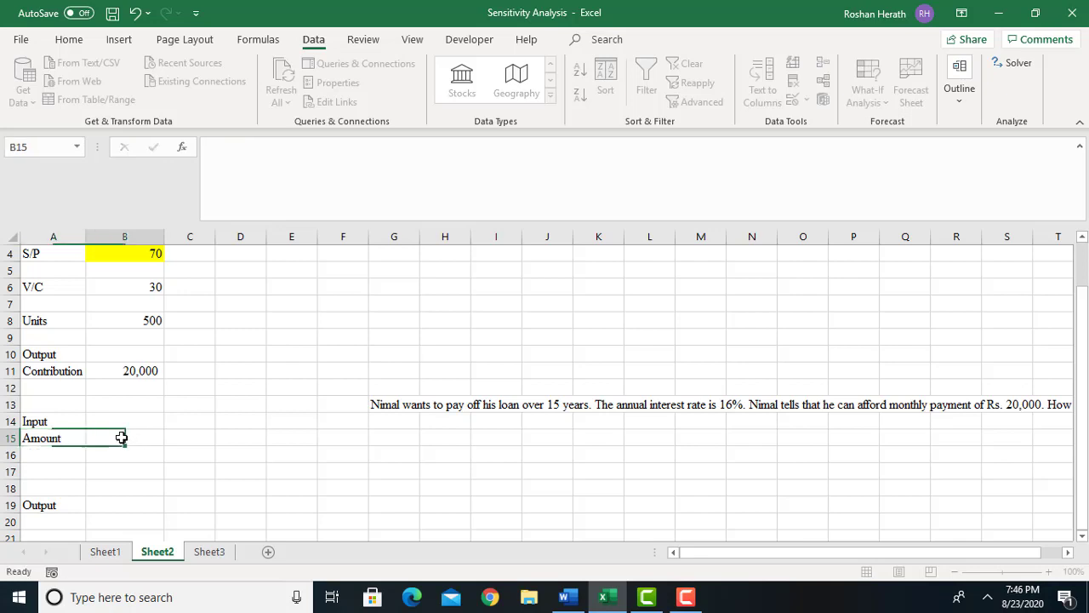
click(58, 525)
click(118, 437)
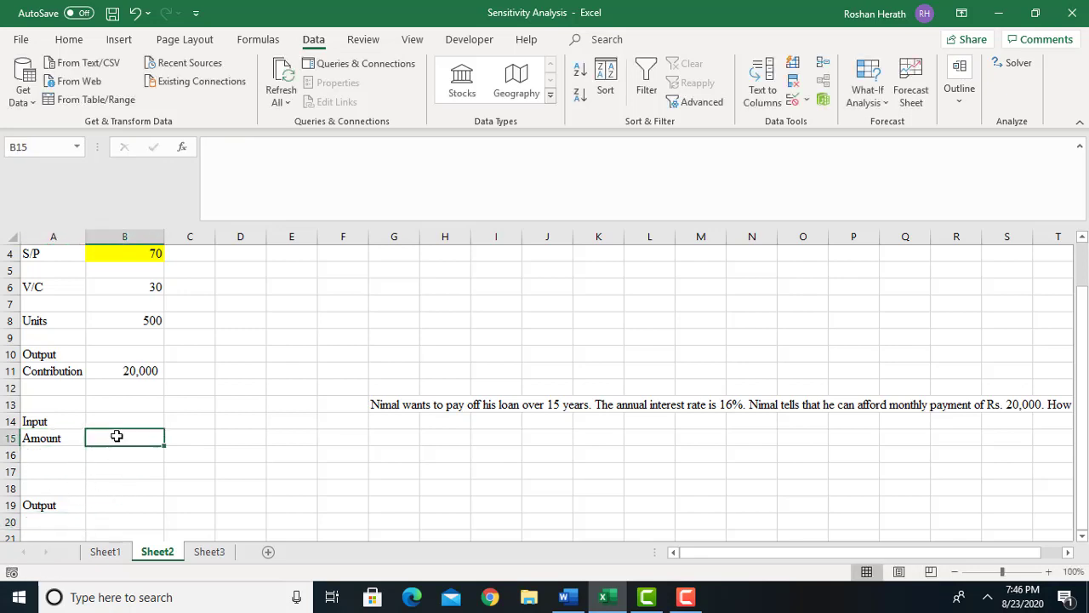
Step: Enter the label Monthly installment in A20 under the Output heading and autofit column A to its contents
click(49, 517)
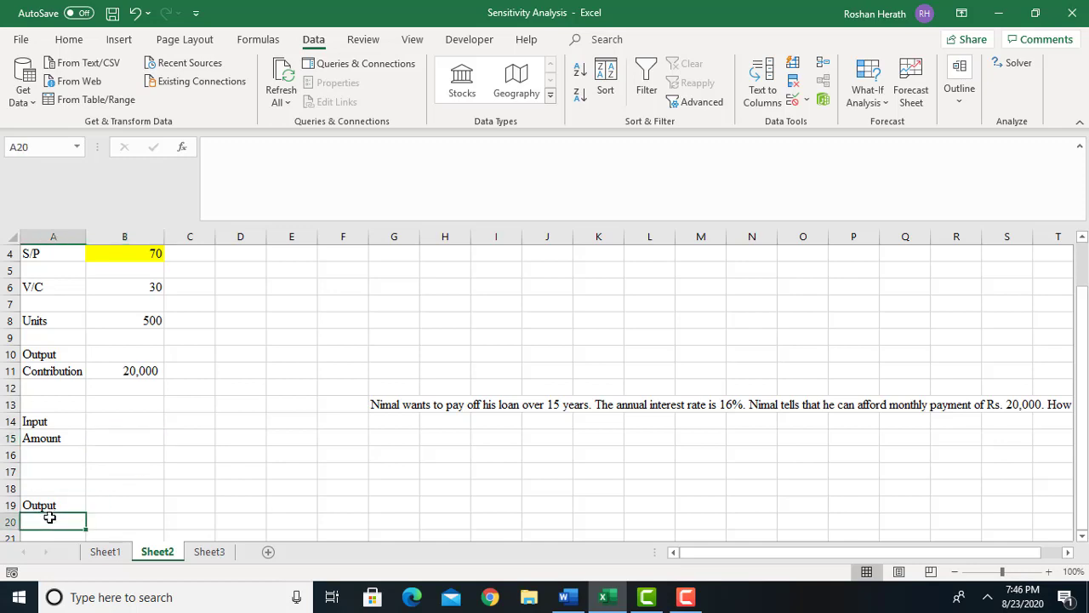
text(Month)
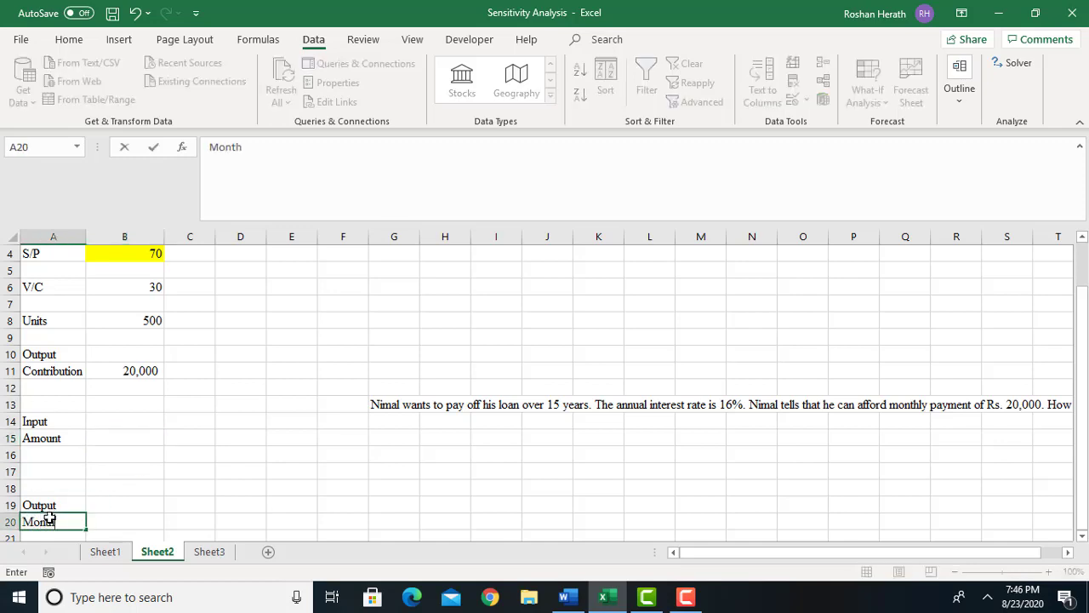
text(ly installment)
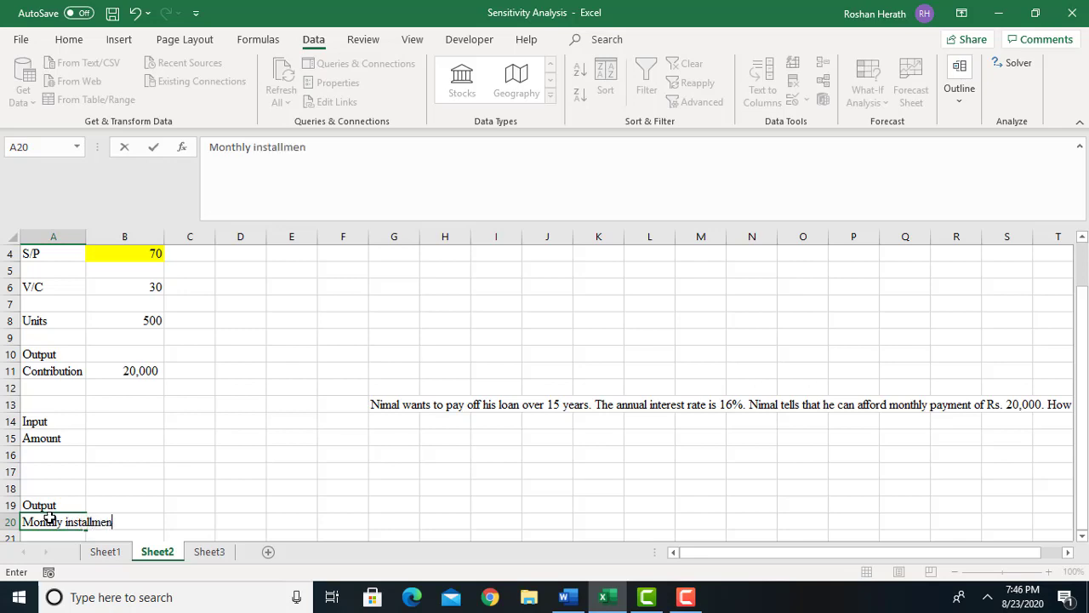
double_click(87, 237)
Step: Fill the monthly installment cell B20 with a light orange colour
click(146, 522)
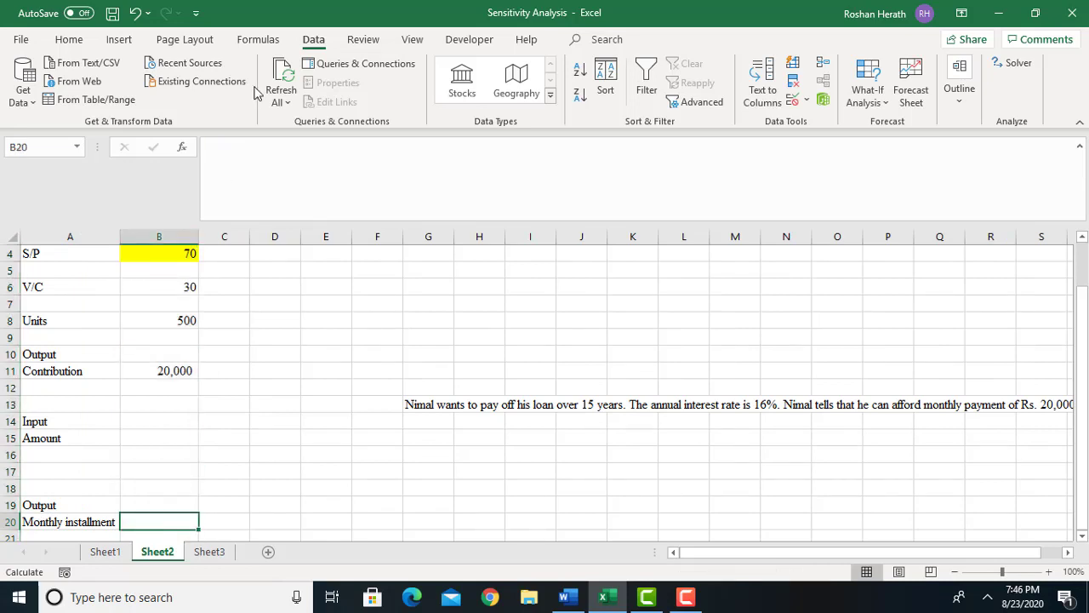
click(73, 42)
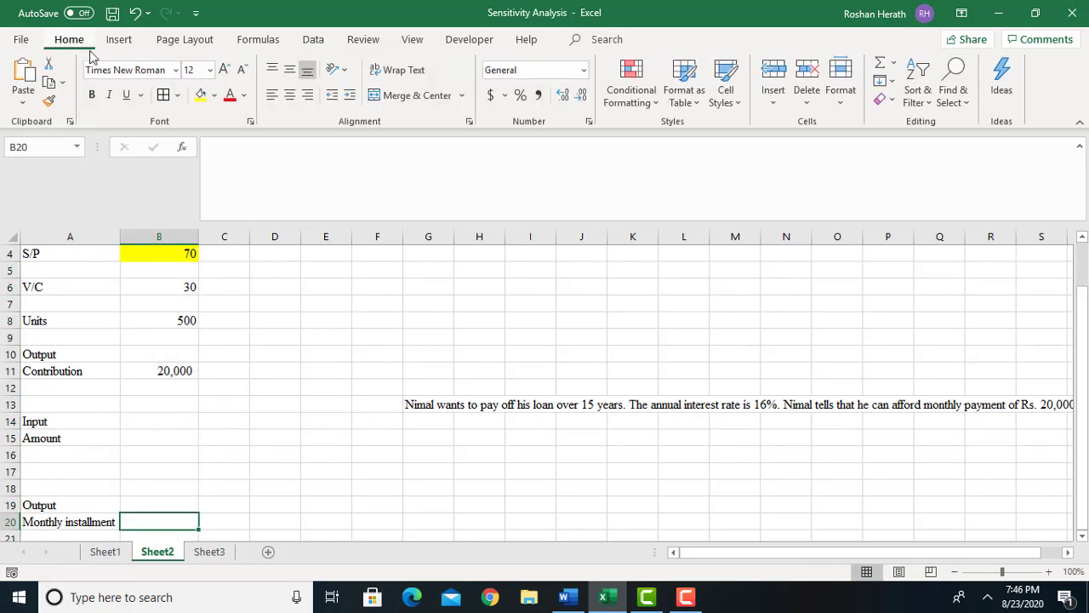
click(213, 96)
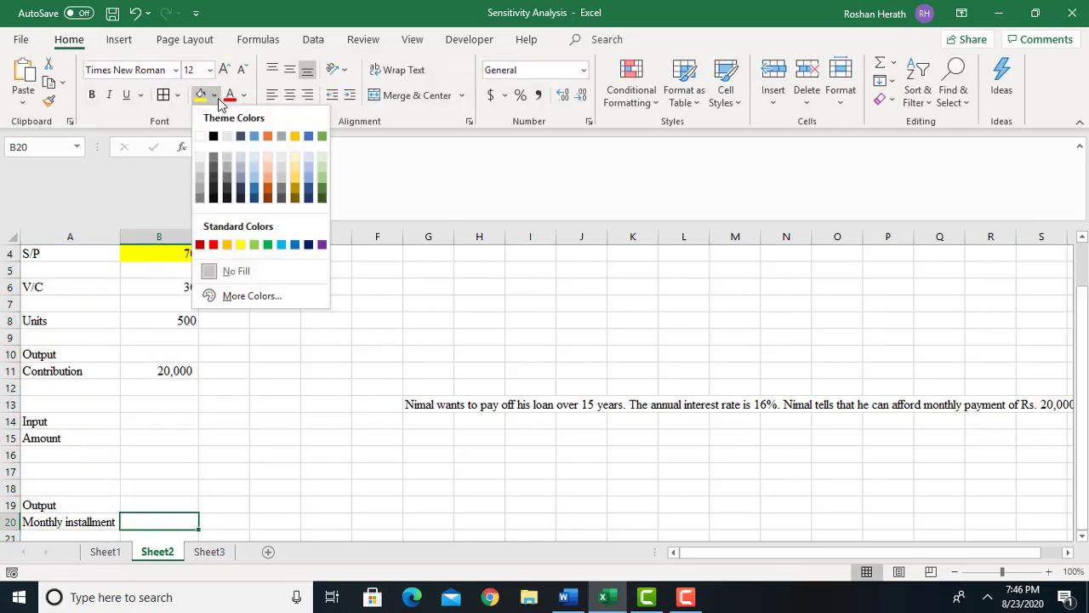
click(264, 168)
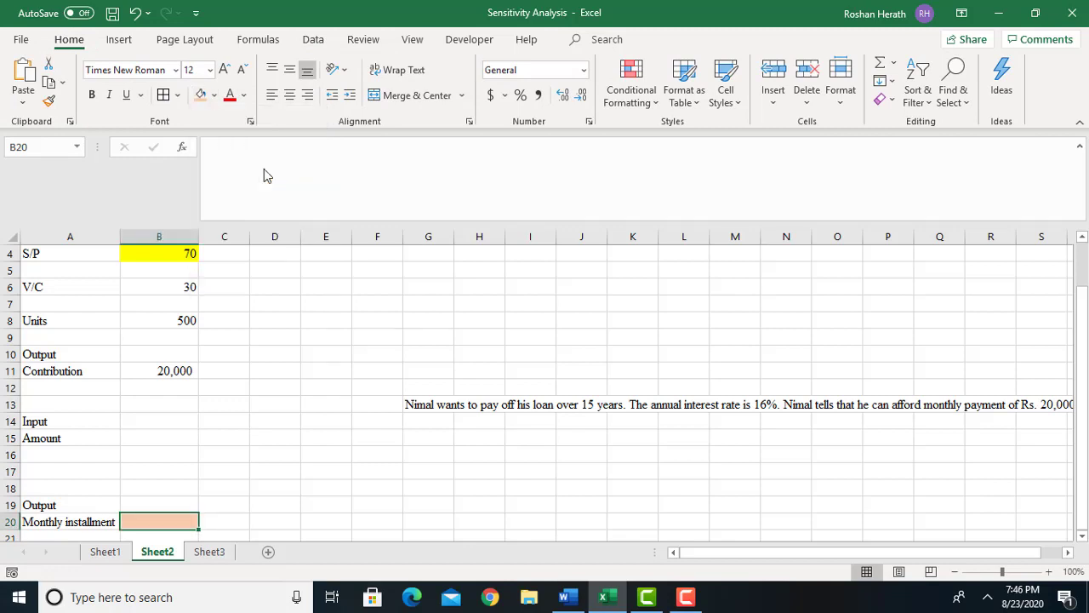
click(338, 437)
Step: Enter the label Period in A16 and the value 15 beside it in B16
click(170, 439)
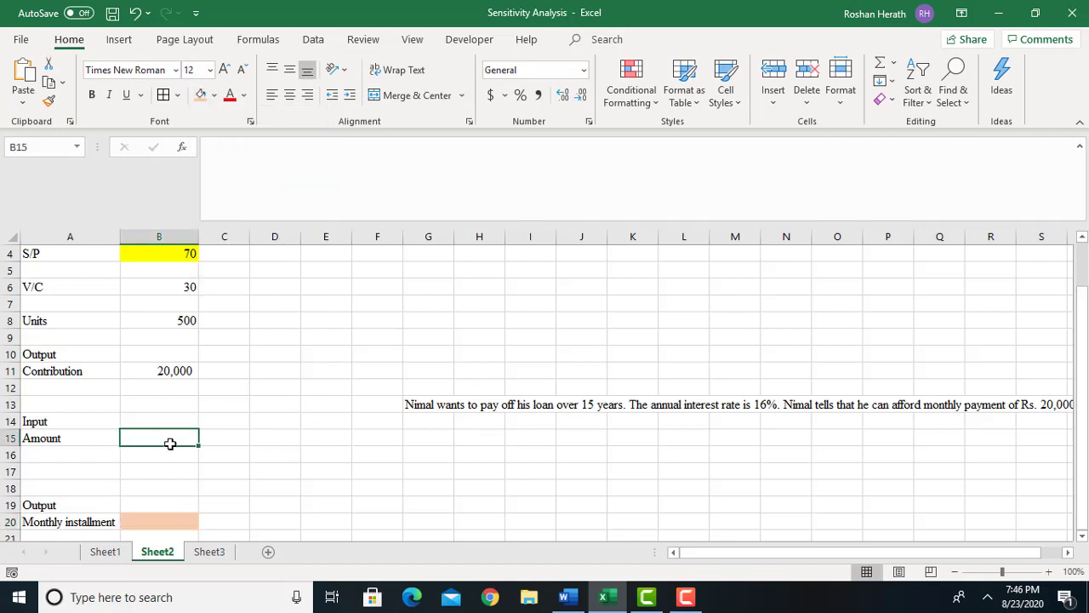
click(100, 455)
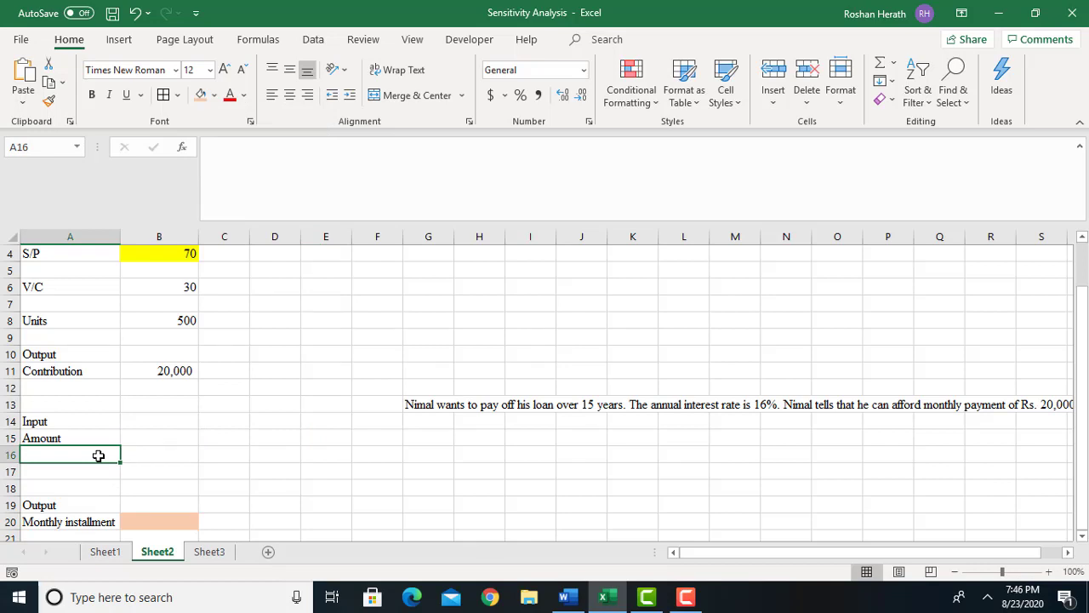
text(Pe)
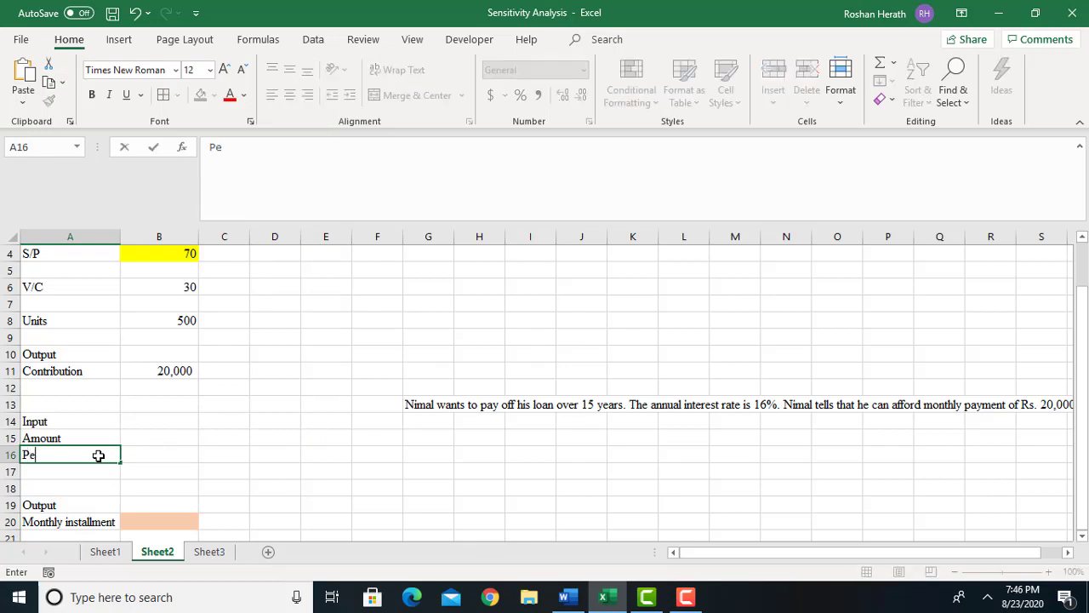
text(riod)
click(135, 454)
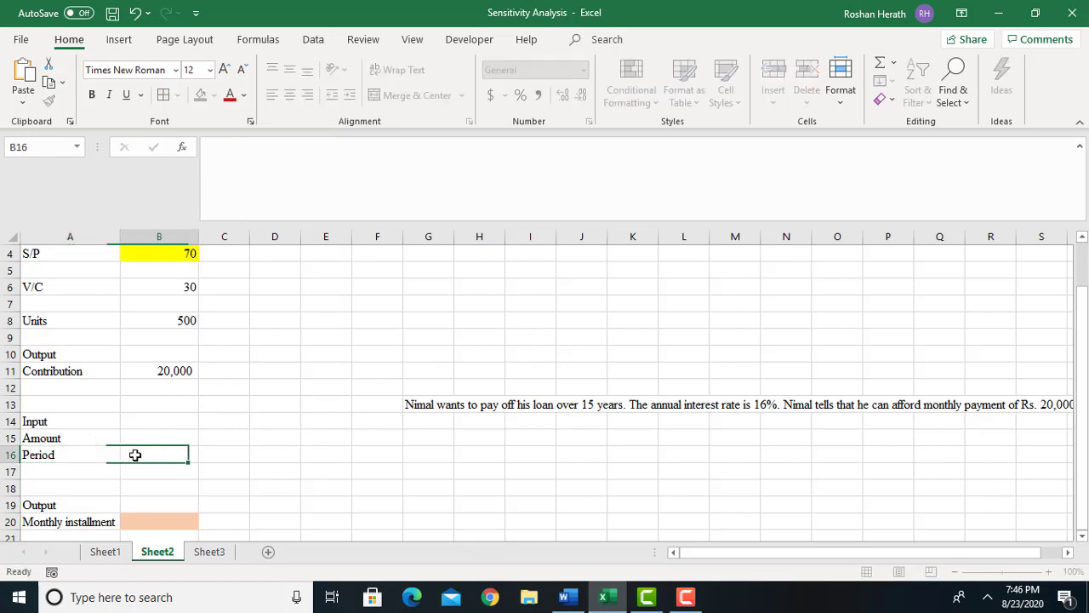
text(15)
key(Return)
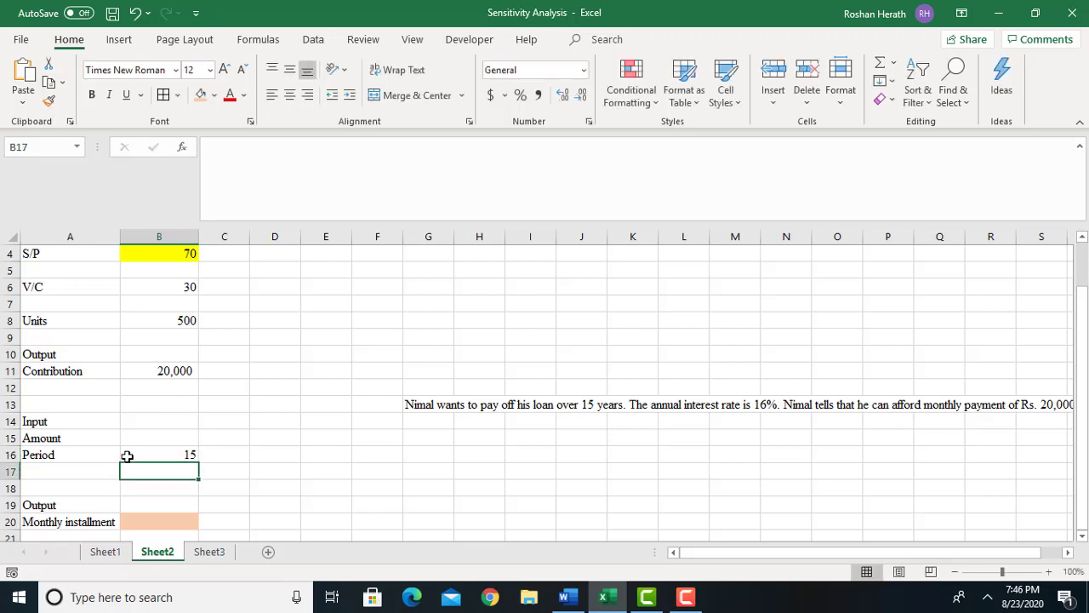
Step: Enter the label Interest Rate in A17 and the value 16% beside it in B17
click(35, 471)
text(I)
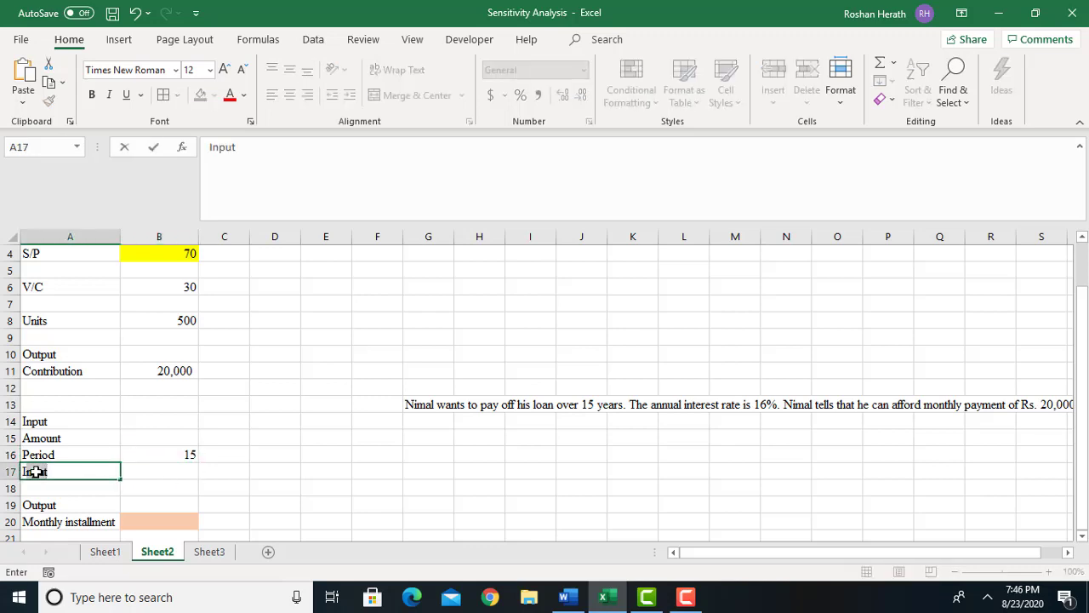
text(nterest Rate)
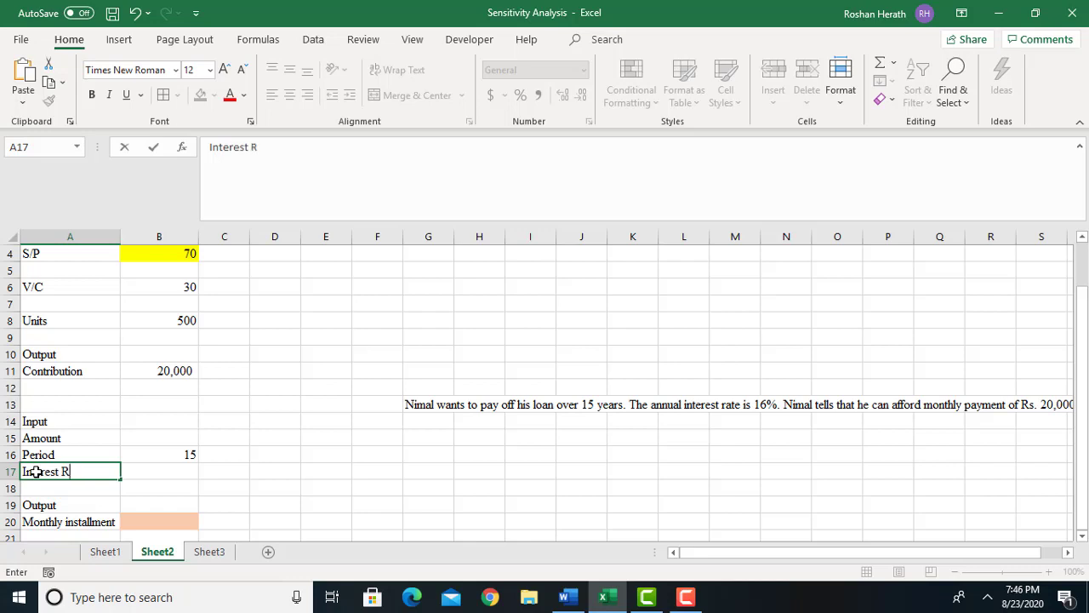
click(186, 468)
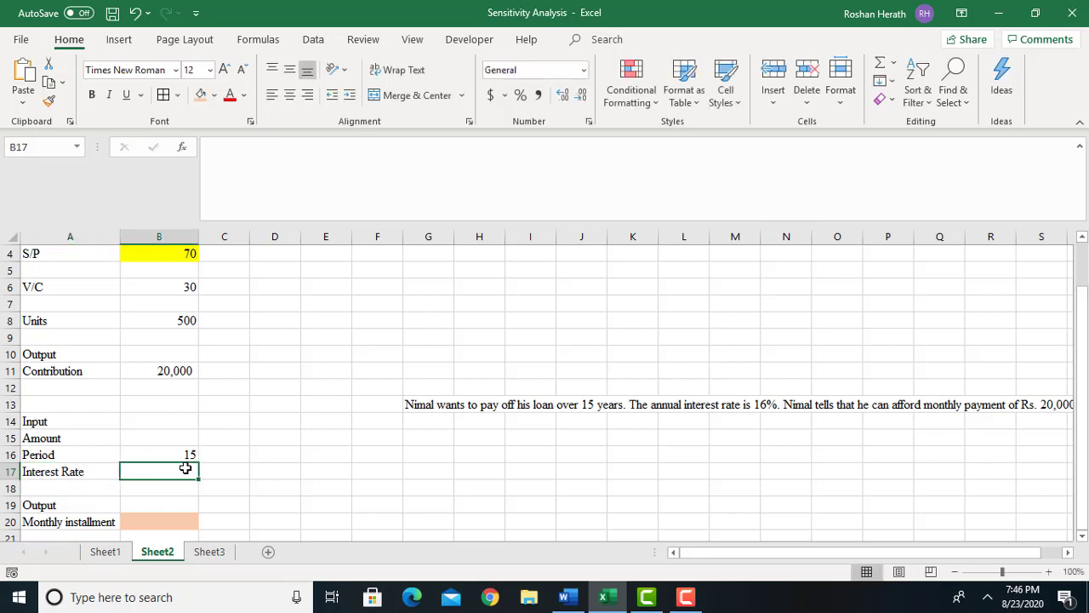
text(16%)
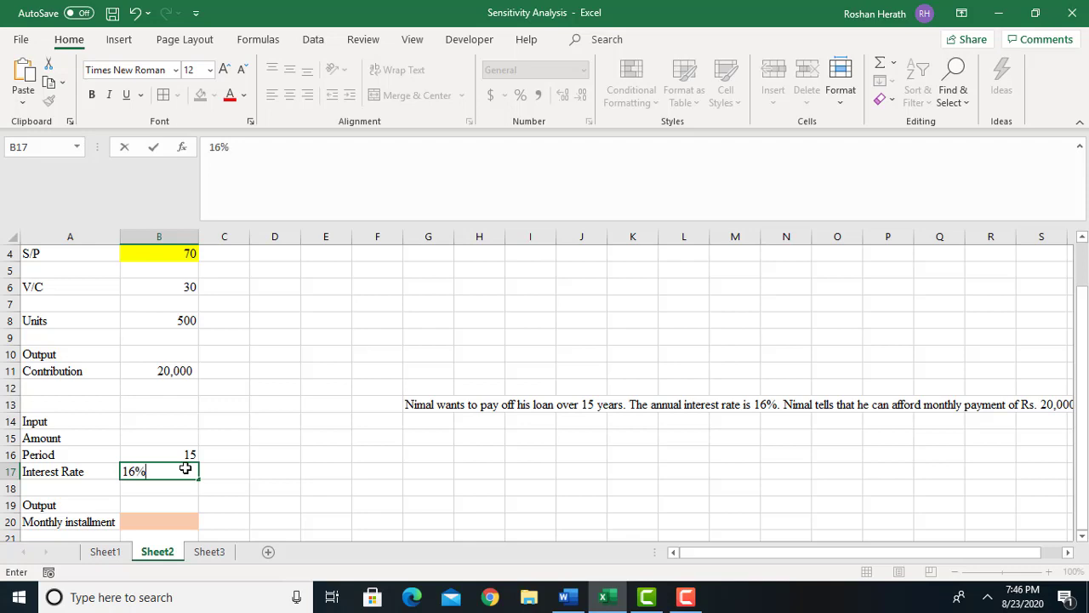
click(360, 494)
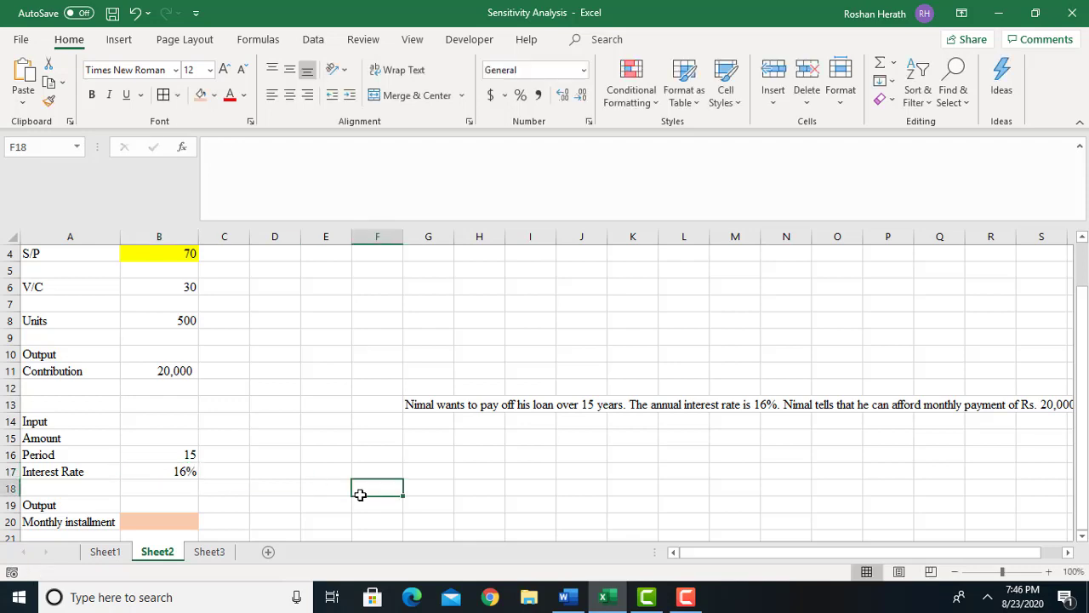
Step: Enter 1000000 as the loan amount in B15
click(172, 443)
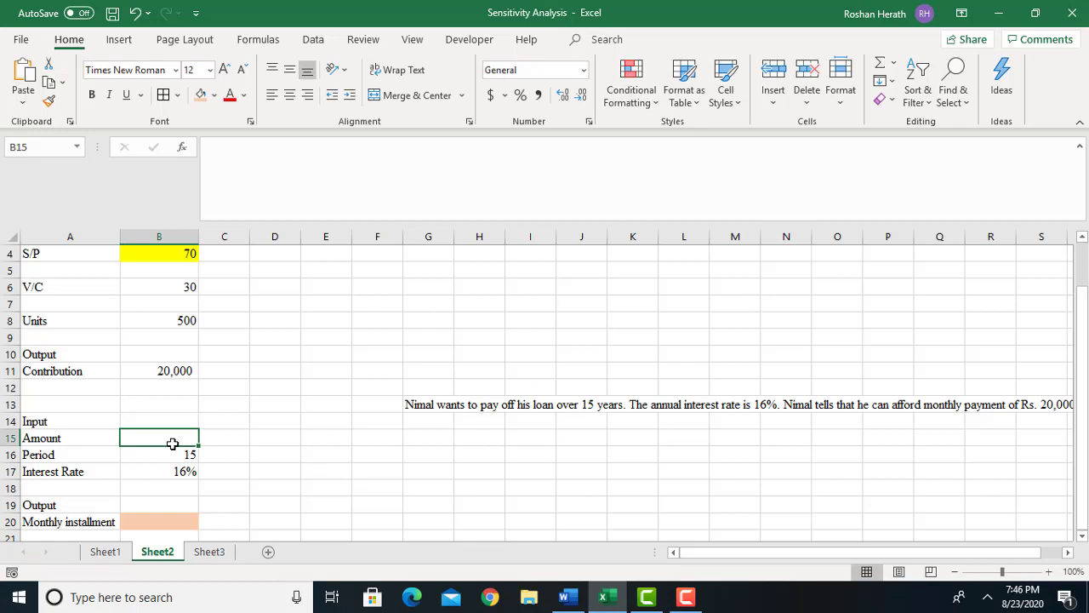
text(5)
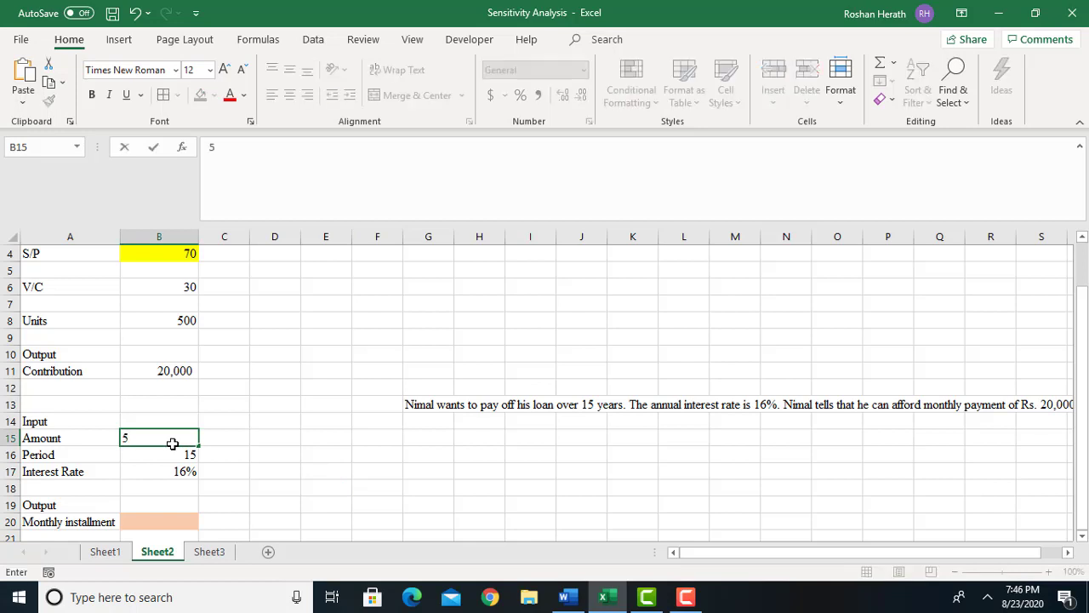
text(000000)
key(Return)
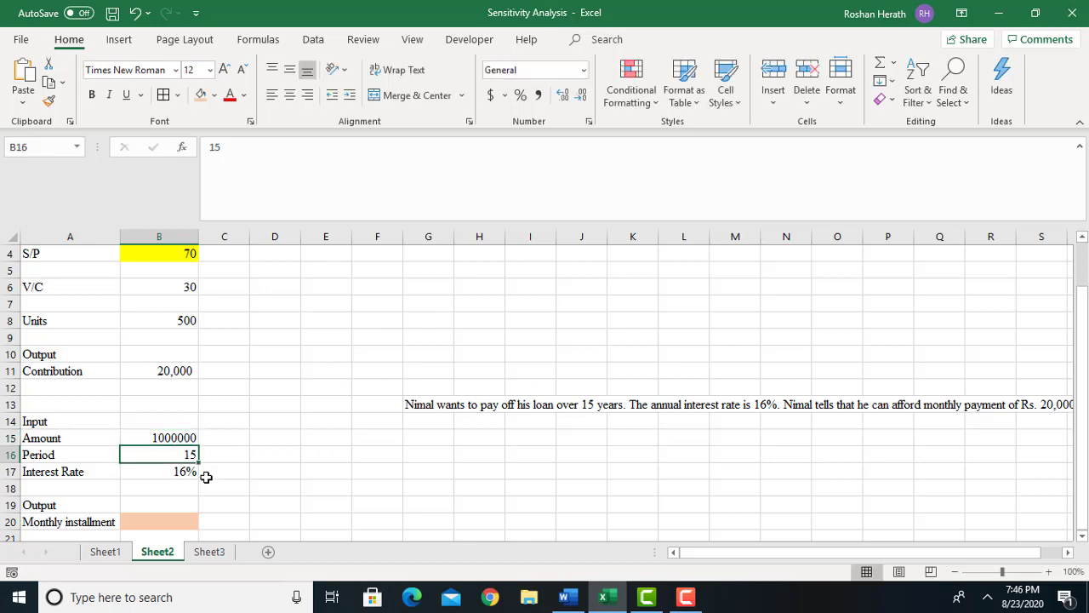
Step: Format the loan amount in B15 with a thousands separator and no decimal places
click(174, 520)
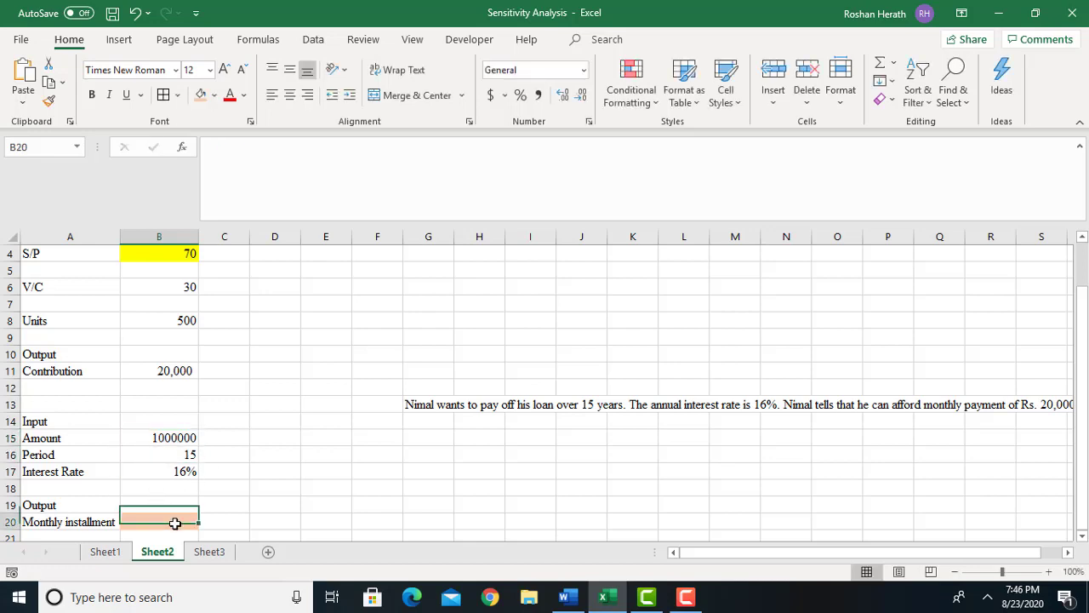
click(186, 444)
click(537, 96)
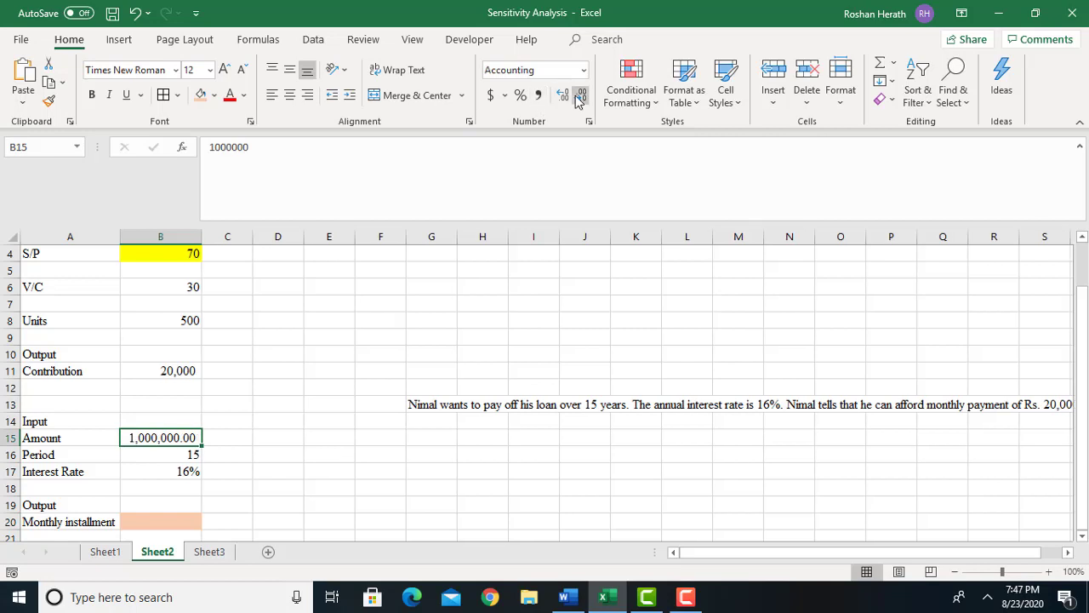
double_click(581, 94)
Step: Start a PMT formula in B20 and open its function arguments dialog, placed clear of the loan input cells
click(171, 520)
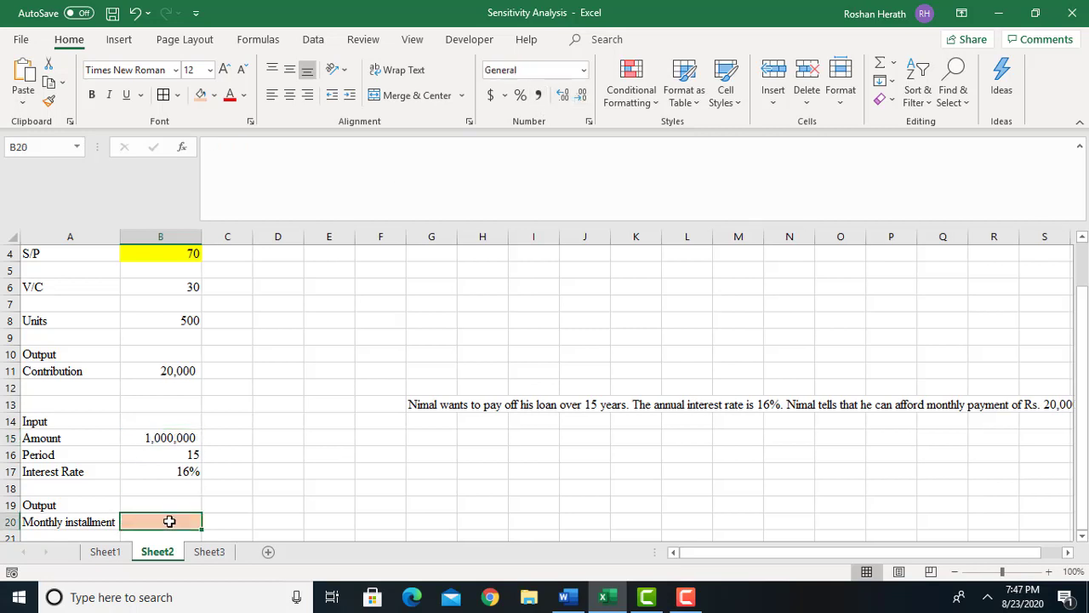
text(=)
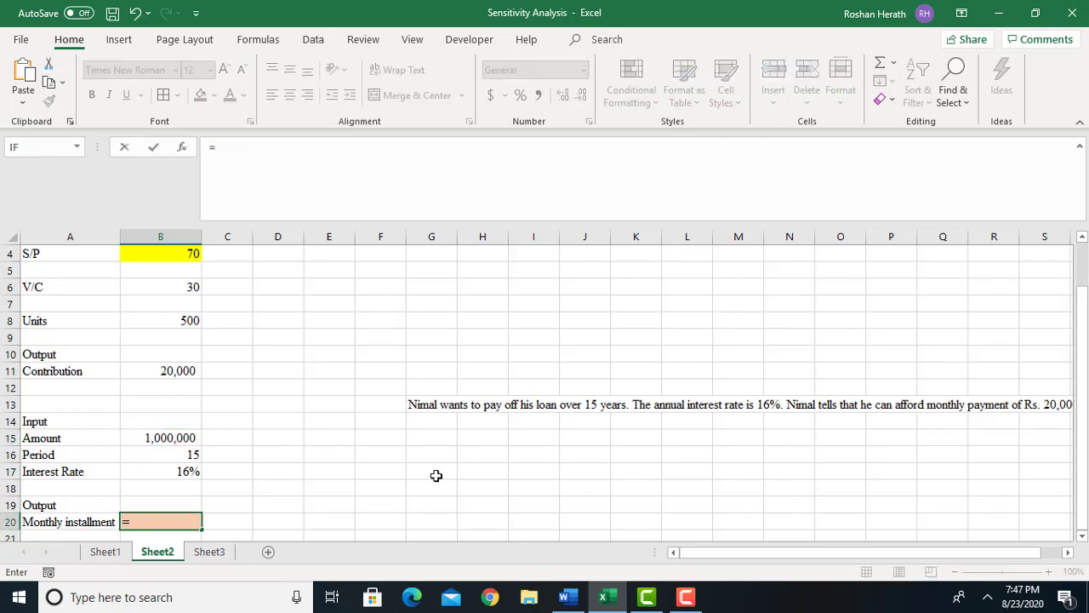
text(pmt)
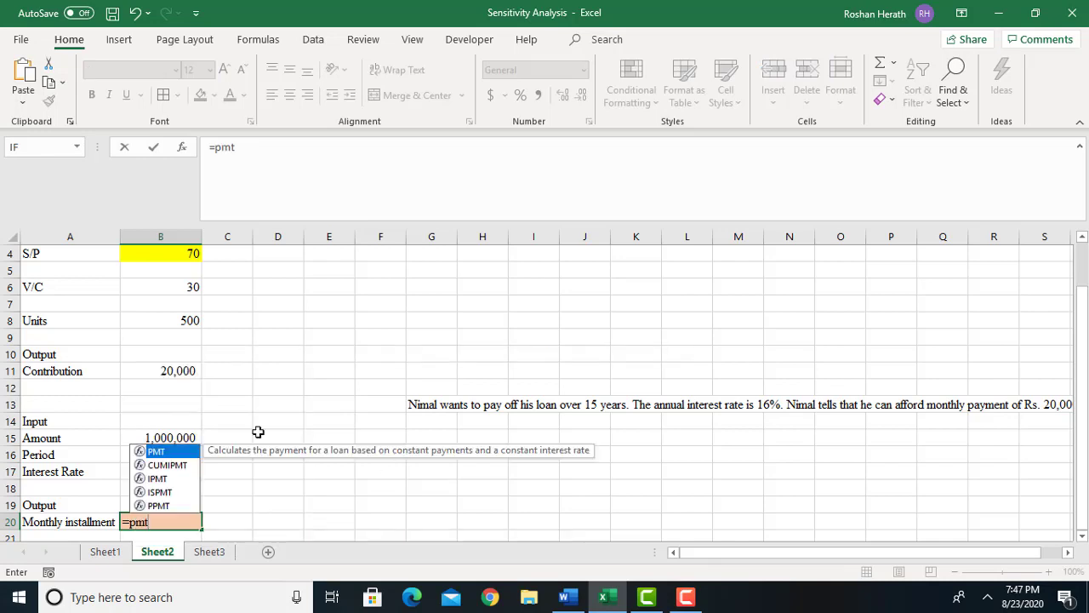
double_click(163, 452)
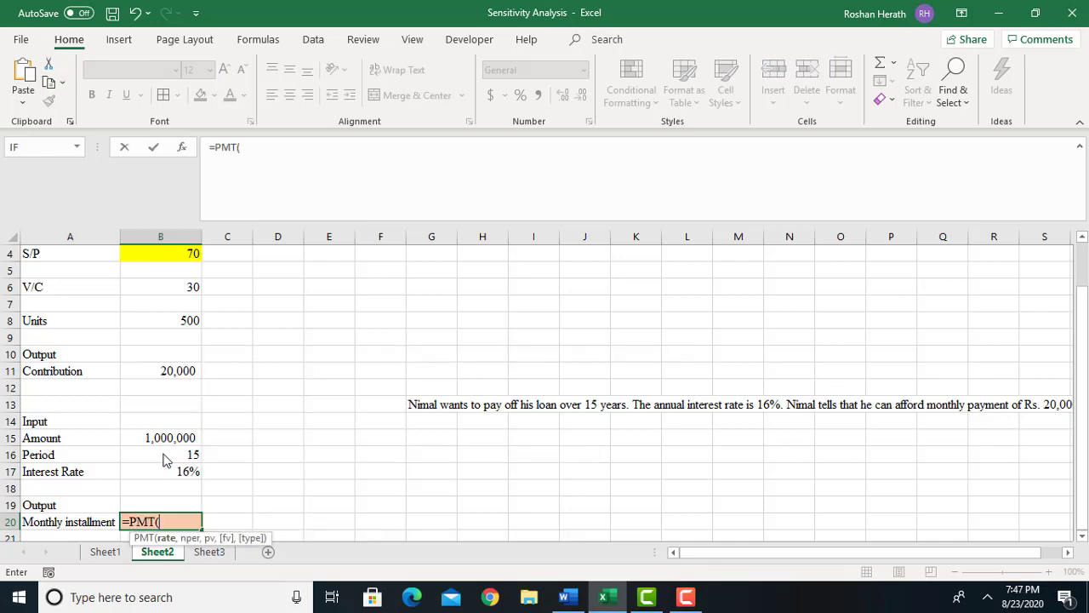
click(181, 153)
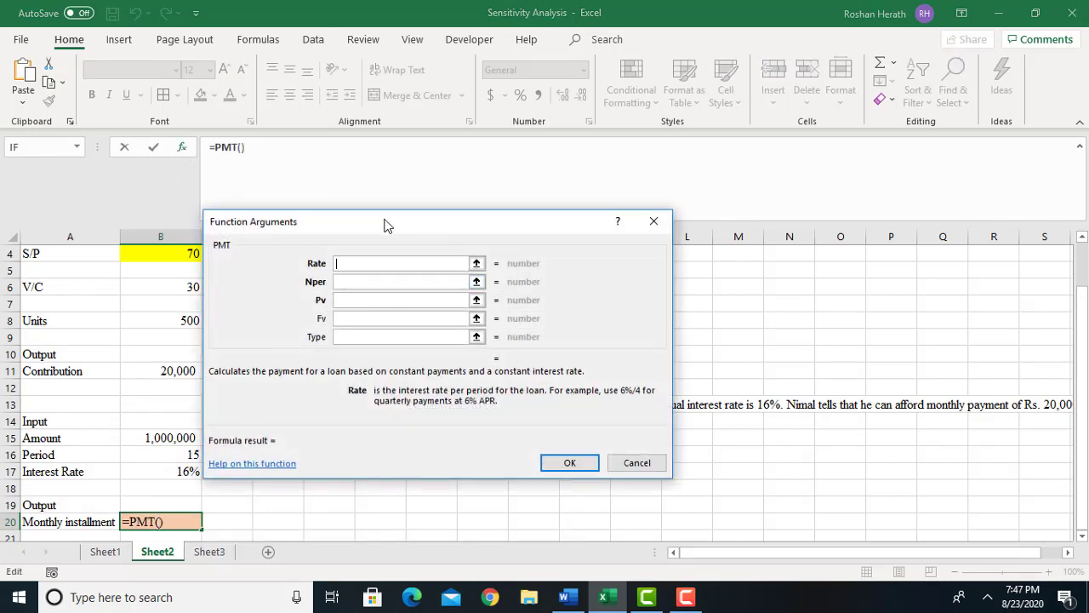
drag(388, 227, 583, 224)
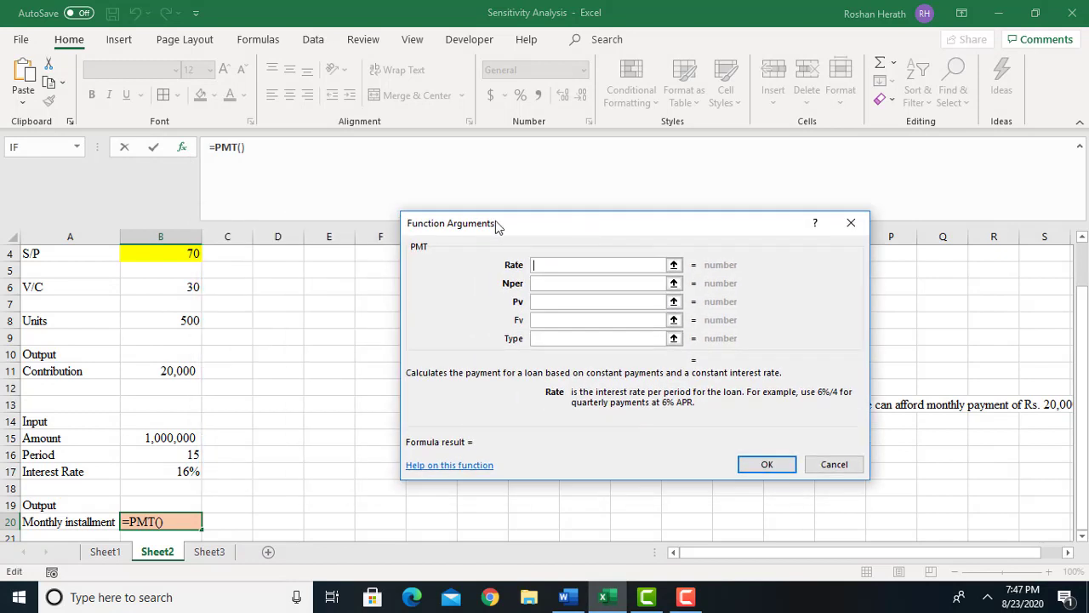
Step: Set the PMT Rate argument to B17/12 and the Nper argument to B16*12
click(156, 471)
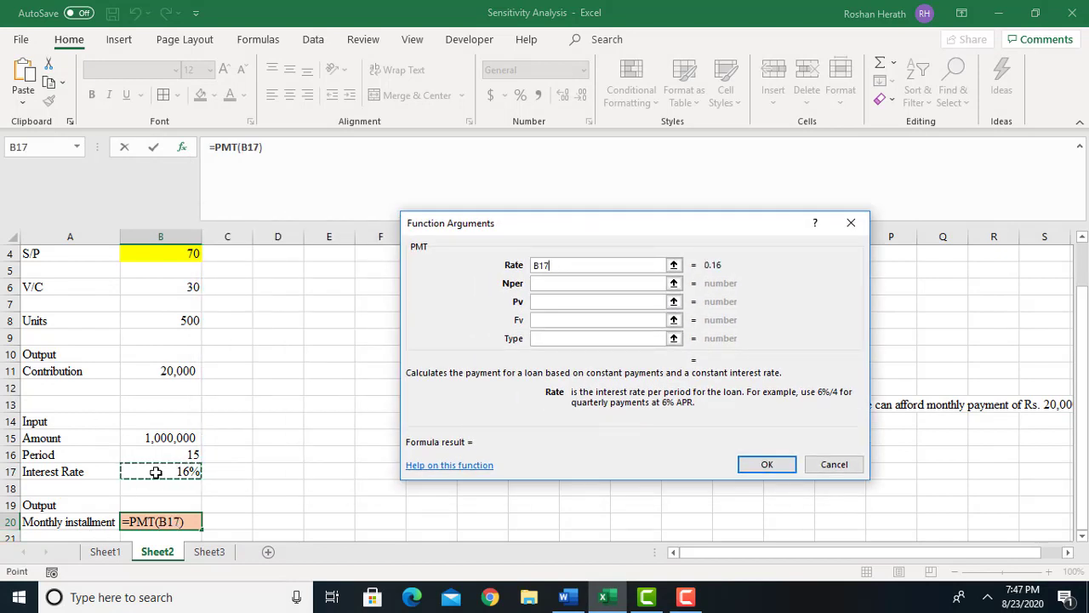
text(/12)
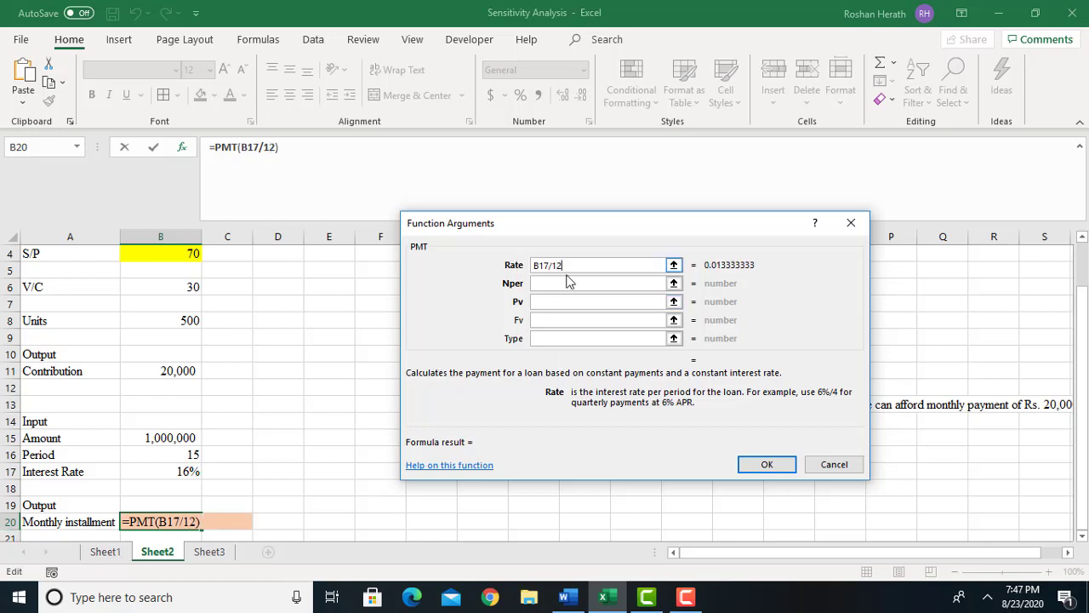
click(562, 286)
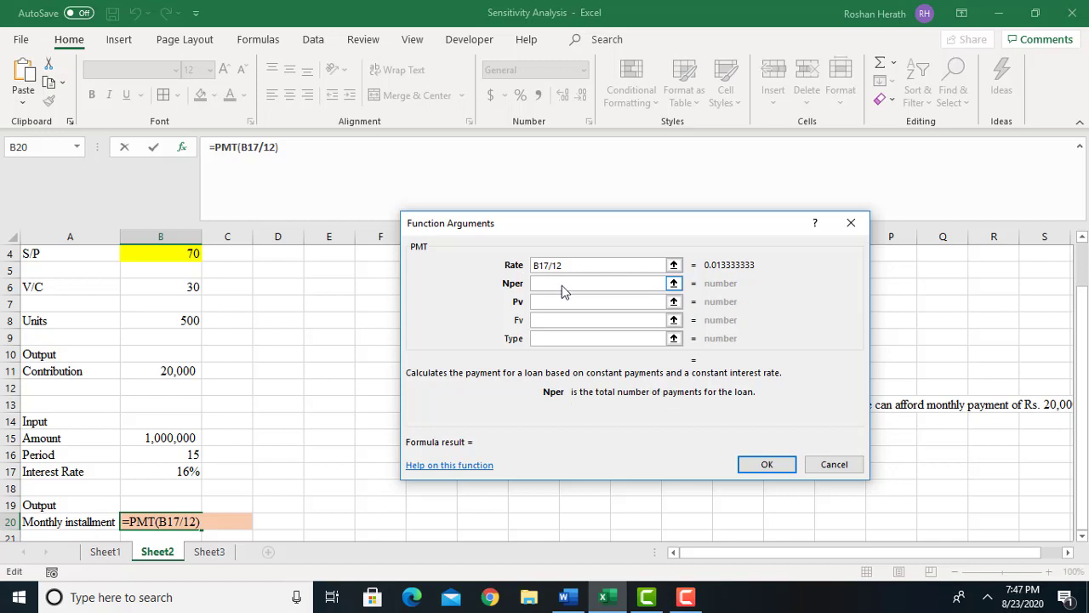
click(165, 460)
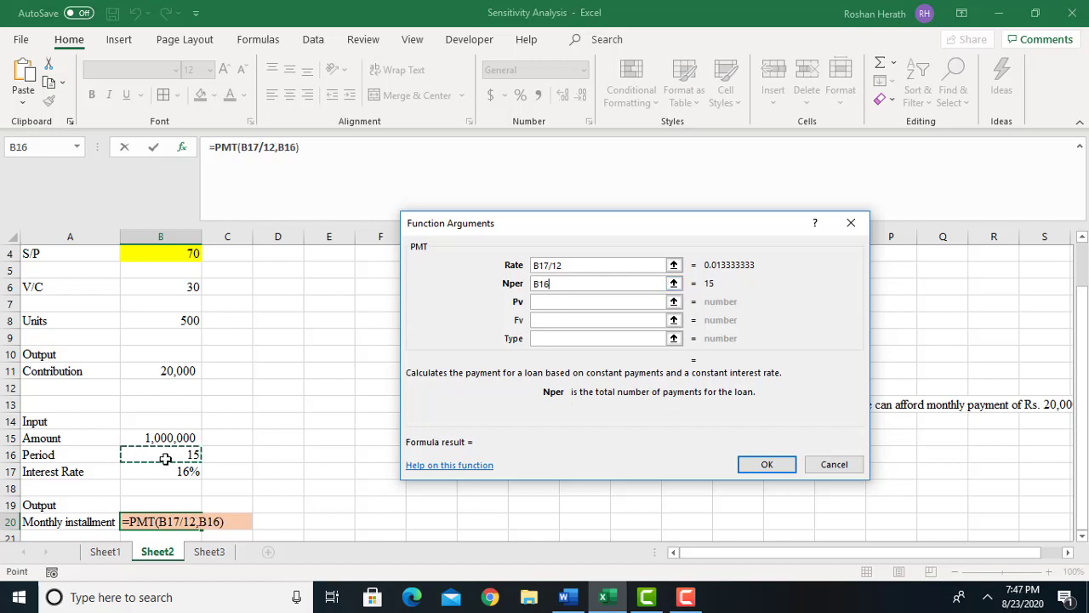
text(*12)
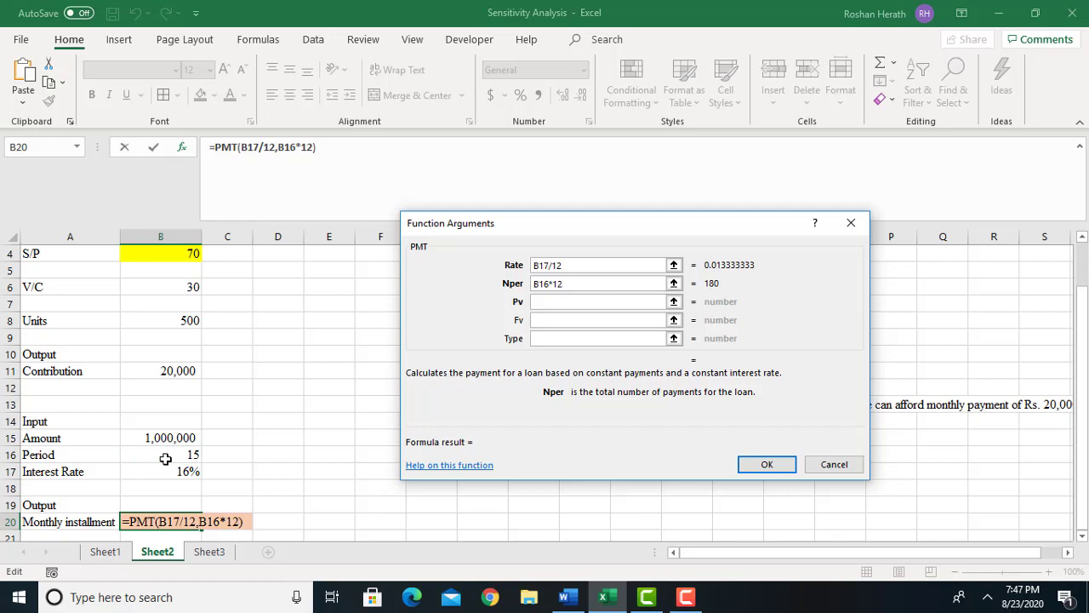
Step: Set the PMT Pv argument to B15, leave Fv and Type empty, and accept the formula in B20
click(552, 305)
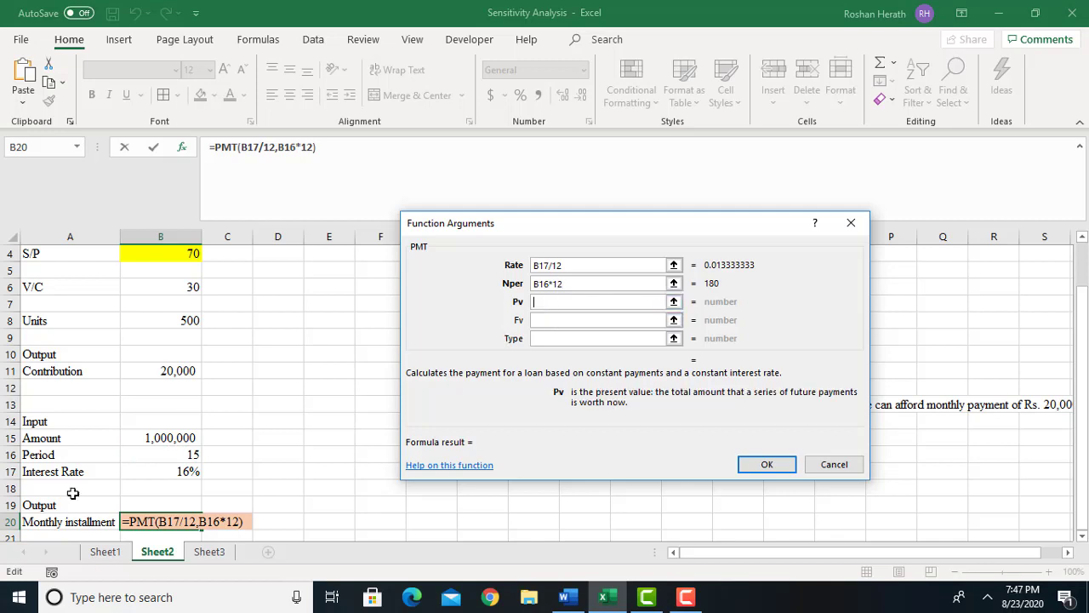
click(151, 441)
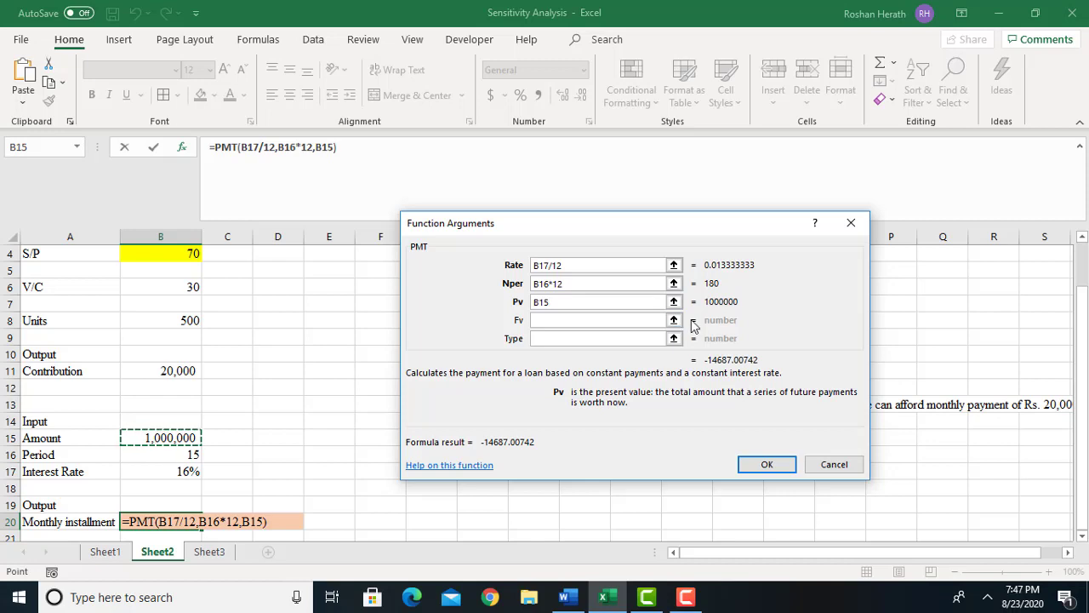
click(543, 343)
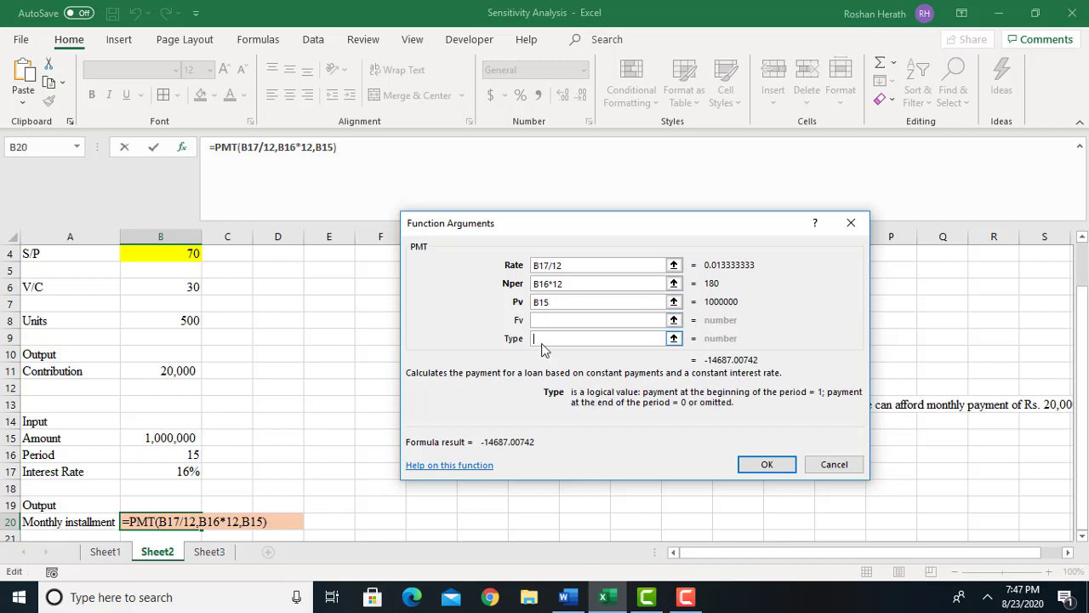
click(546, 326)
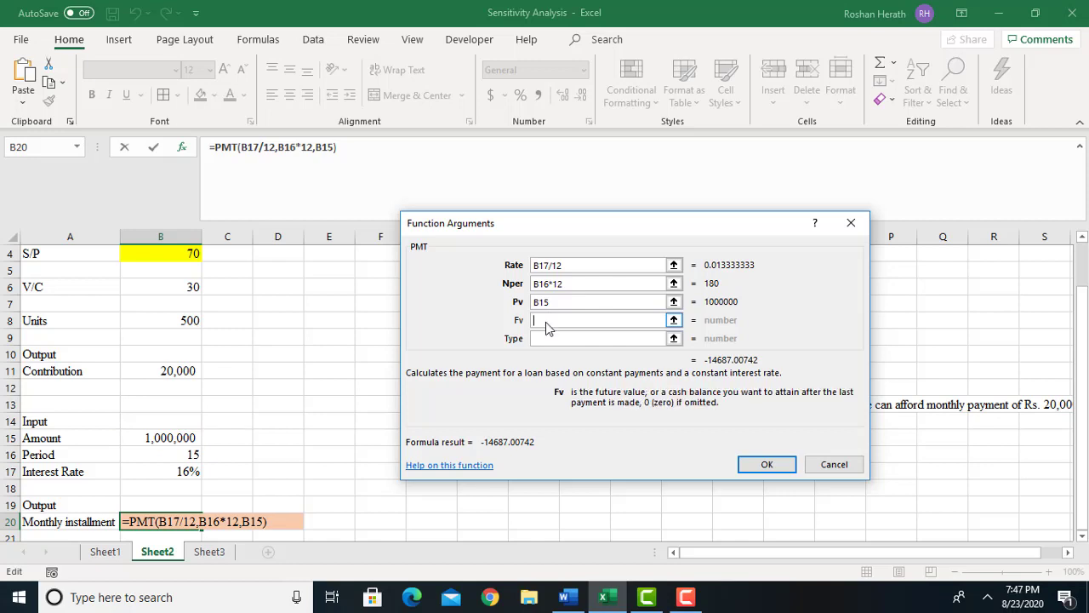
click(541, 340)
click(541, 320)
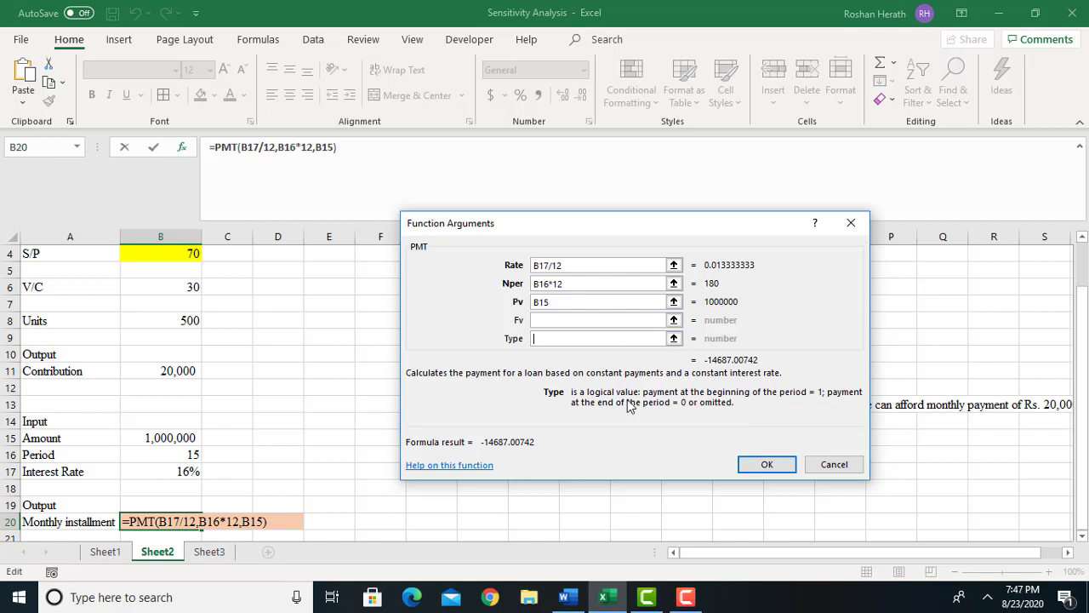
click(767, 466)
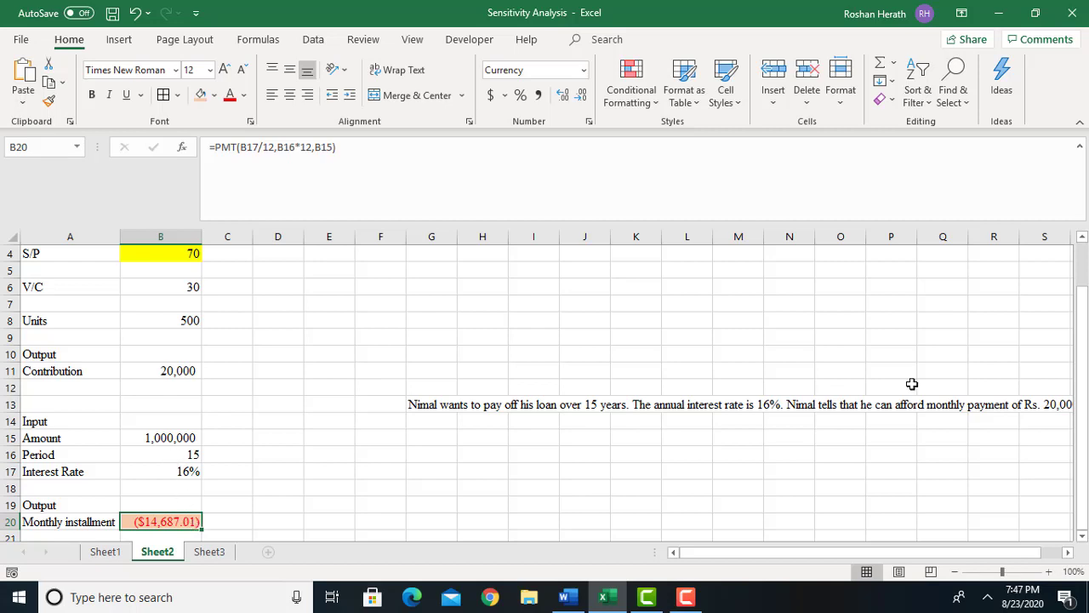
Step: Review the loan question in G13 and fill the loan amount cell B15 with yellow
click(1079, 538)
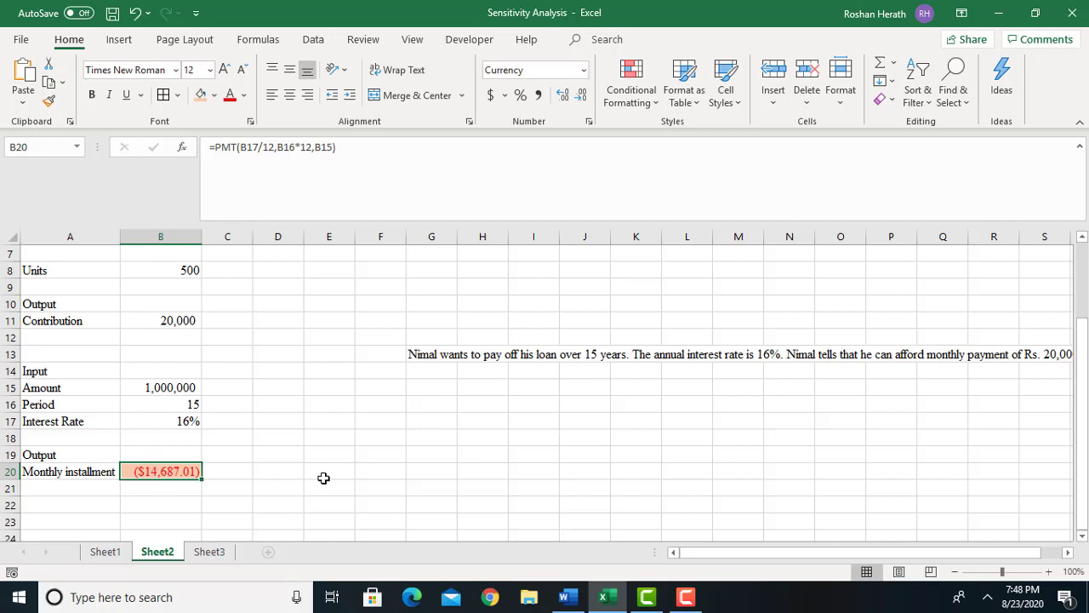
click(418, 359)
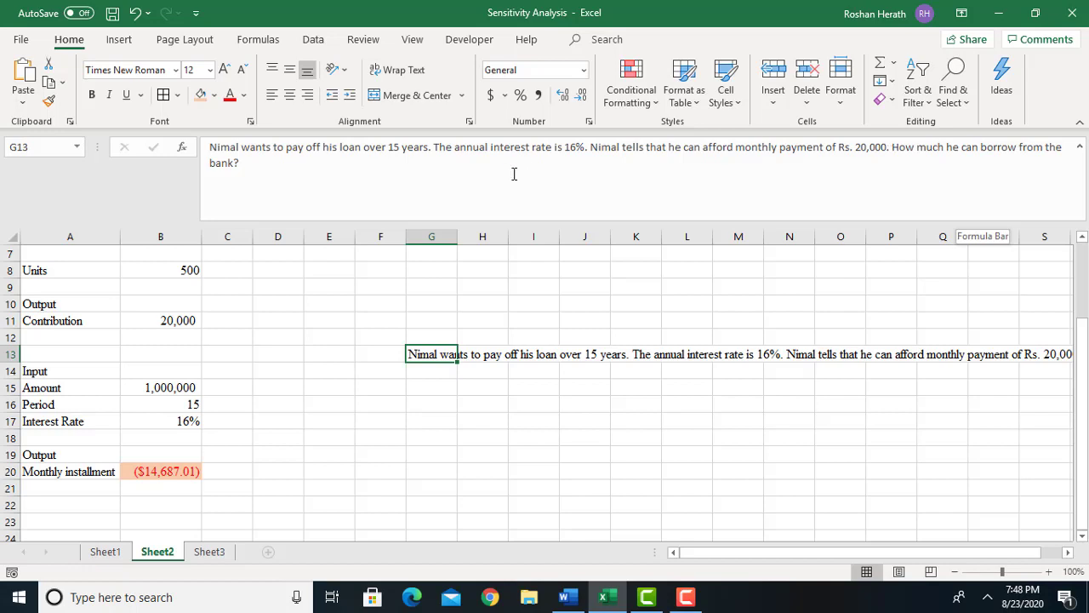
click(150, 391)
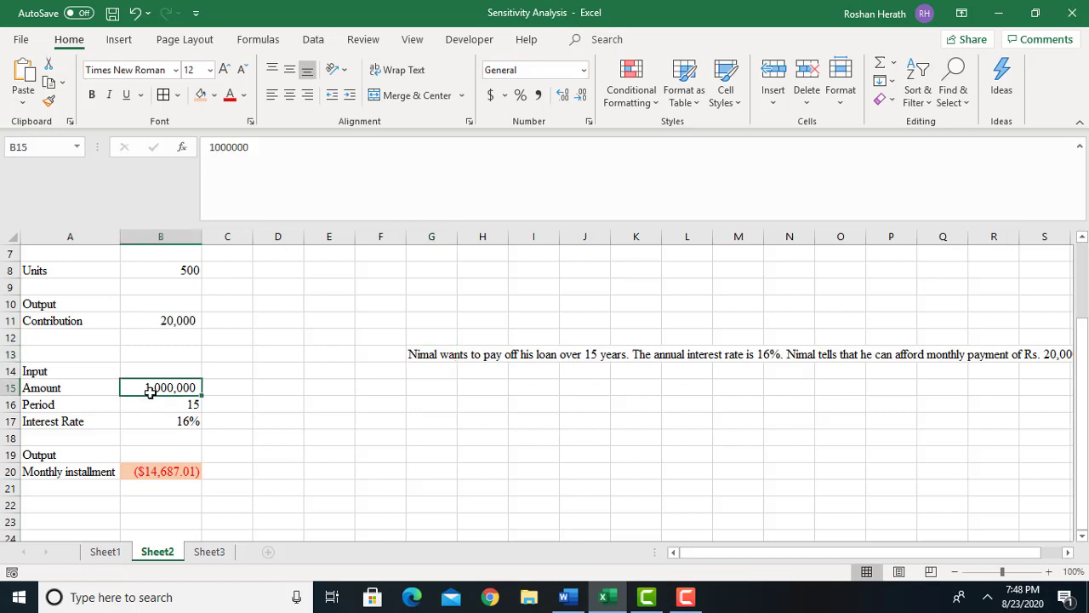
click(213, 94)
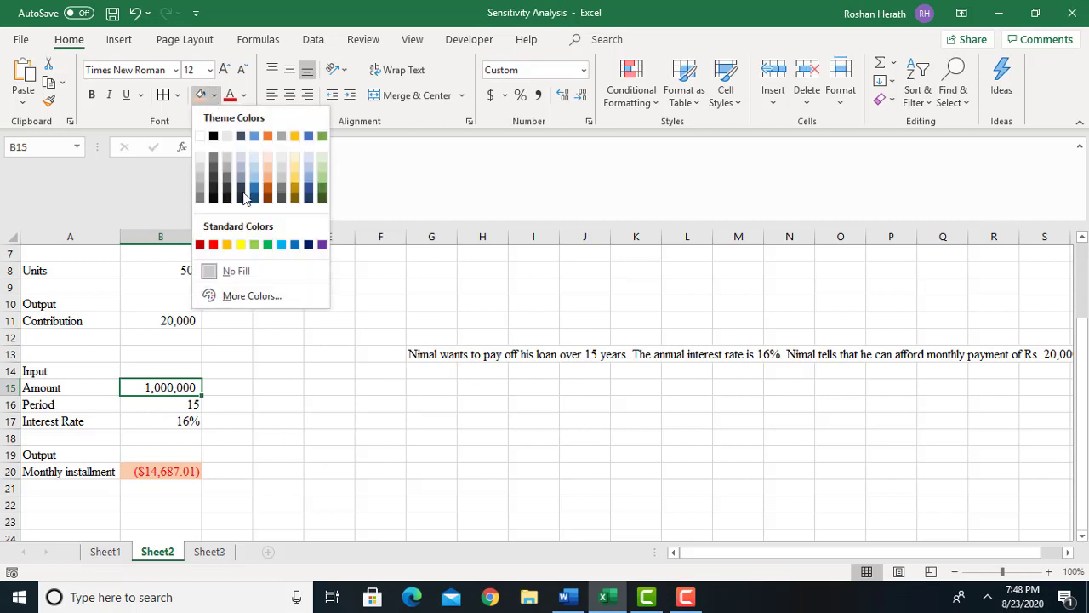
click(241, 245)
Step: Open Goal Seek and make the monthly installment cell B20 the set cell
click(145, 477)
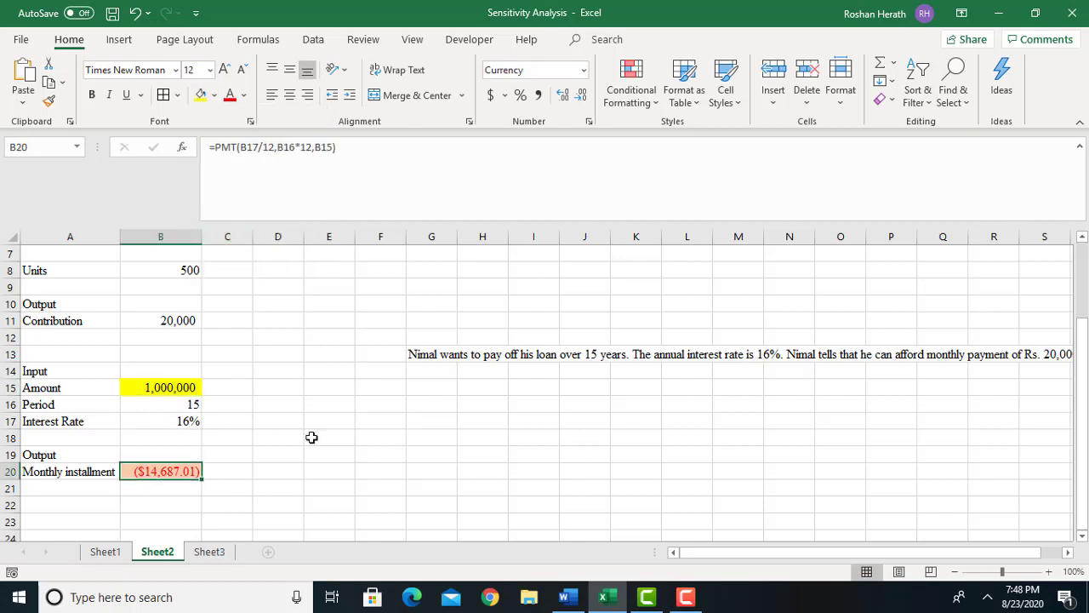
click(311, 40)
click(885, 102)
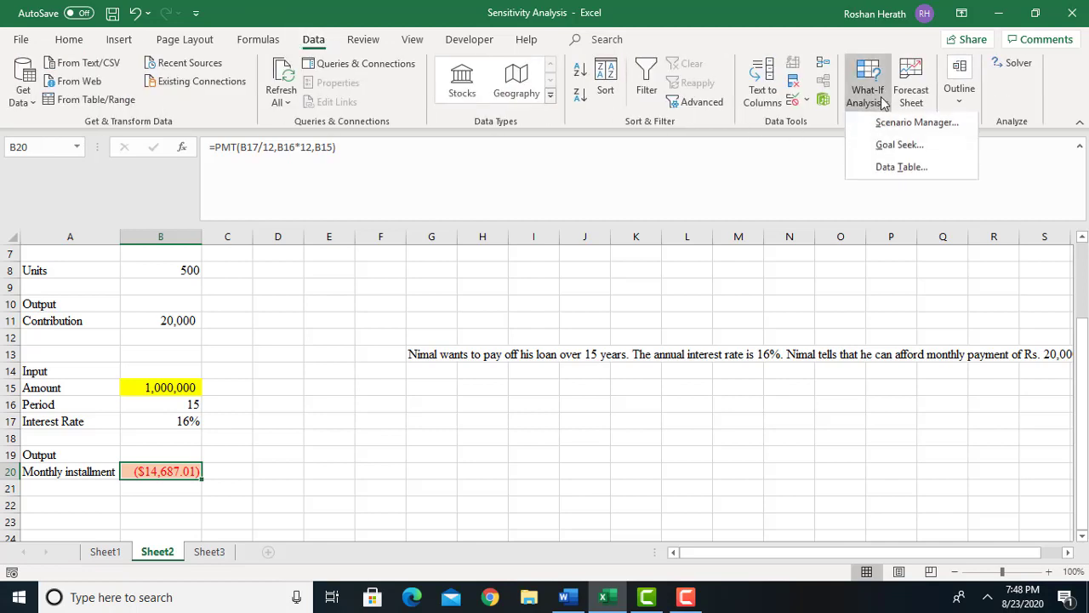
click(905, 149)
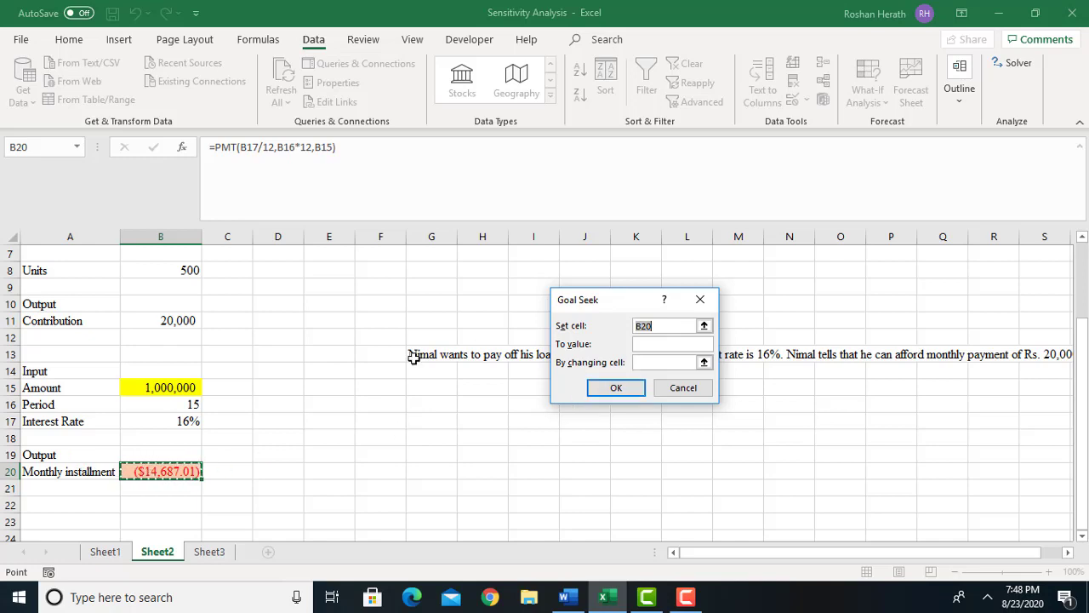
key(BackSpace)
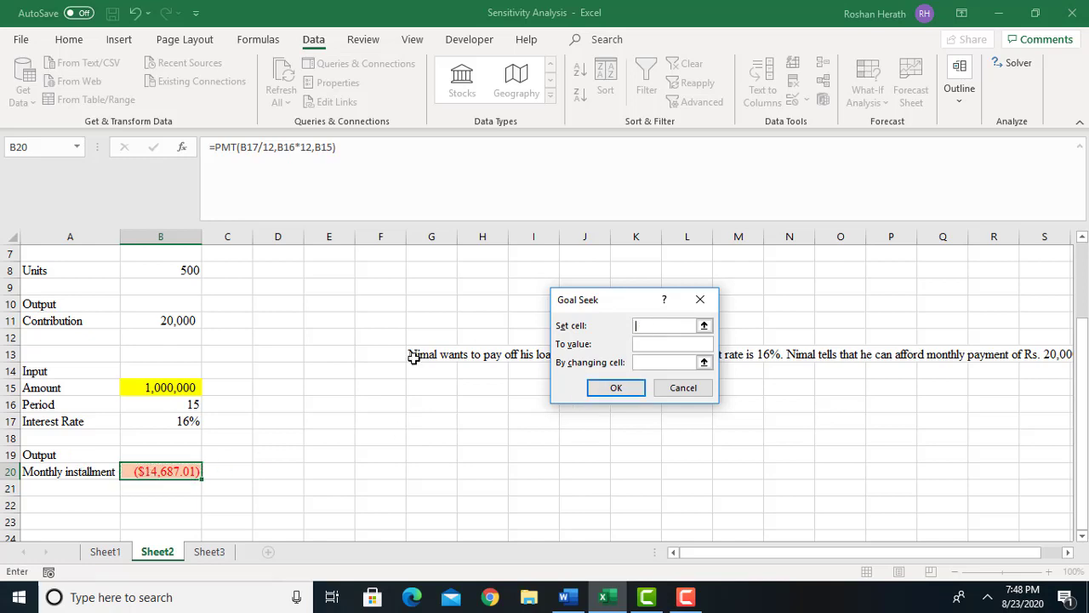
click(151, 473)
Step: Goal seek the monthly installment to -20000 by changing the loan amount in B15, and keep the solution
click(644, 344)
text(-2)
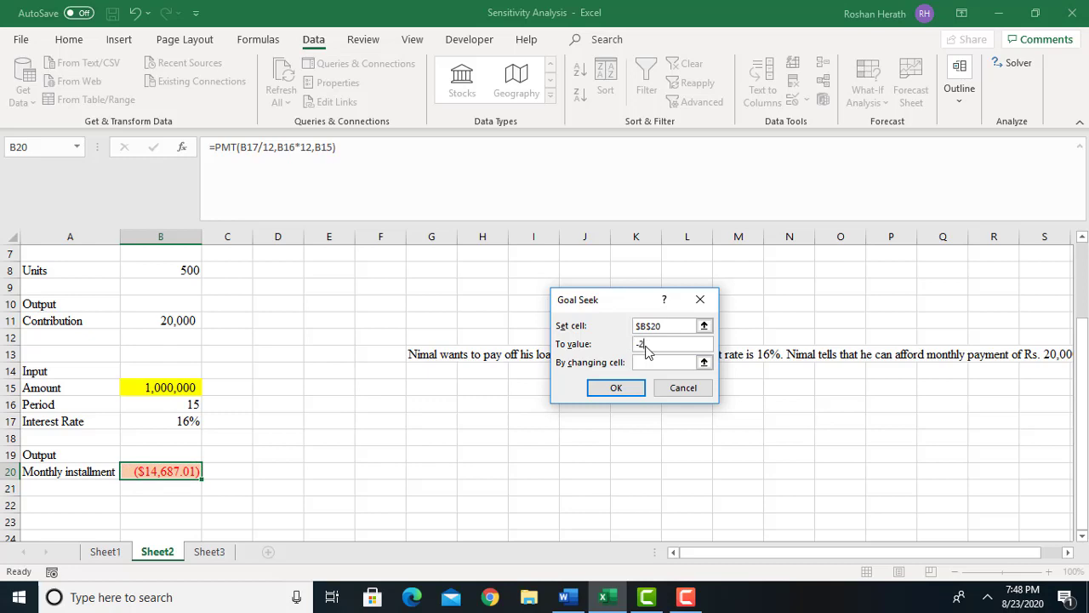
text(0000)
click(647, 360)
click(187, 388)
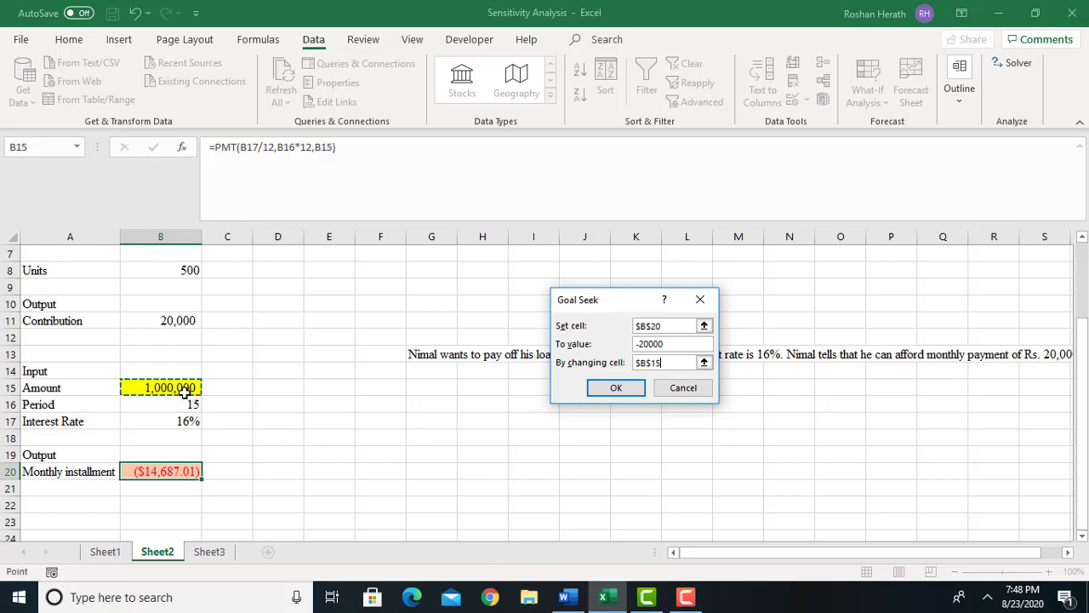
click(603, 393)
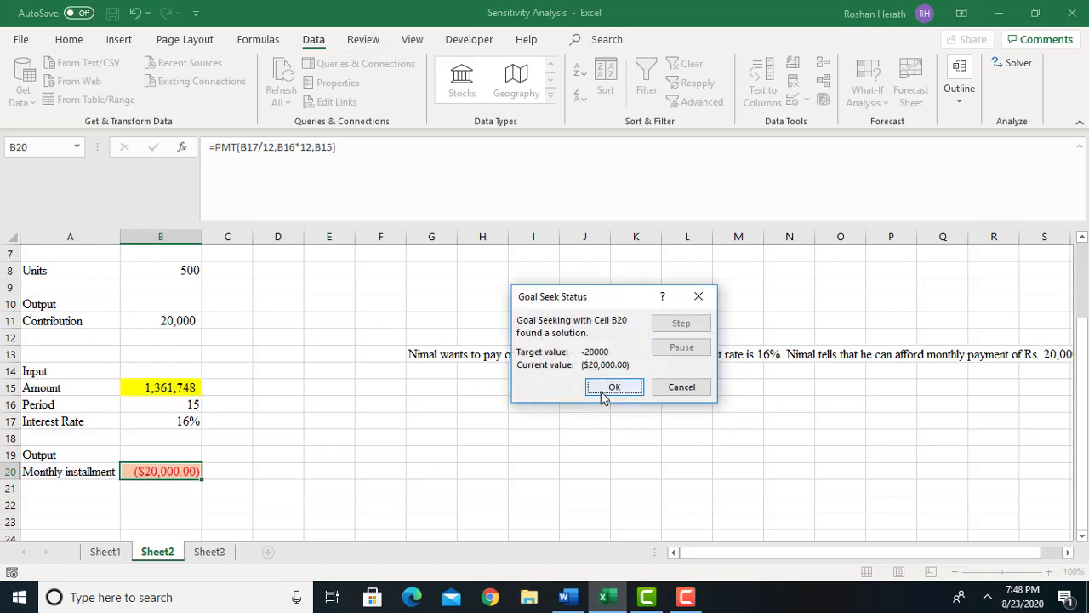
click(613, 387)
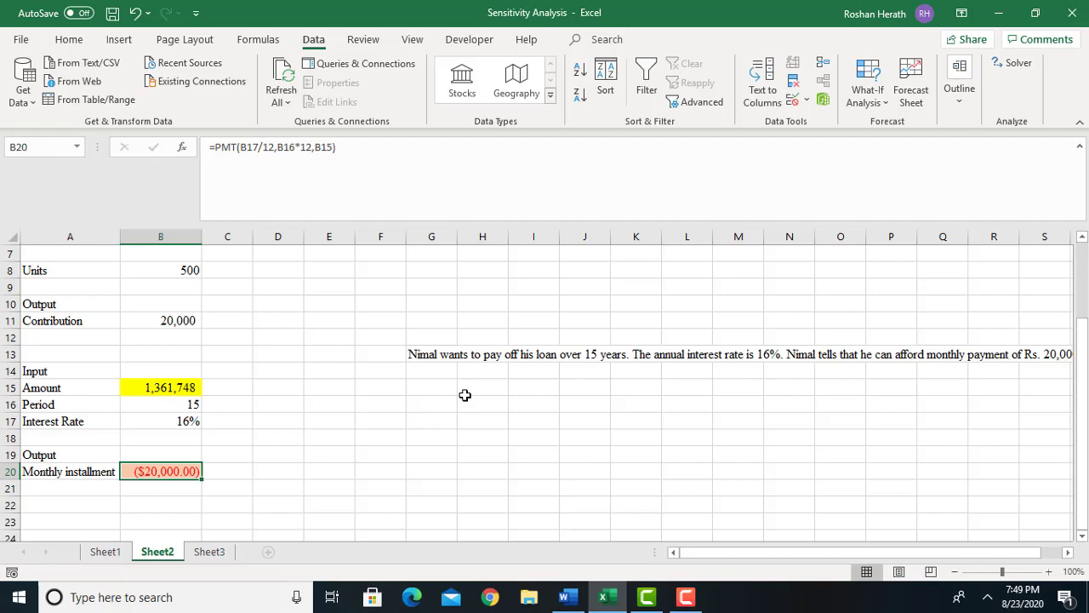
Step: Make the Input heading in A14 and the Output heading in A19 bold
click(1083, 538)
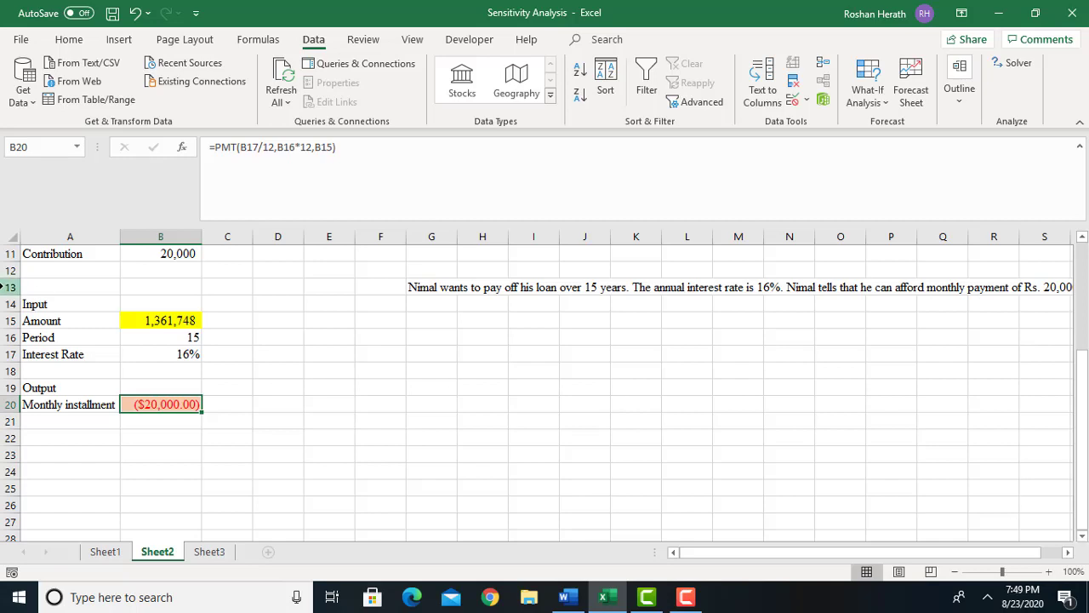
click(41, 307)
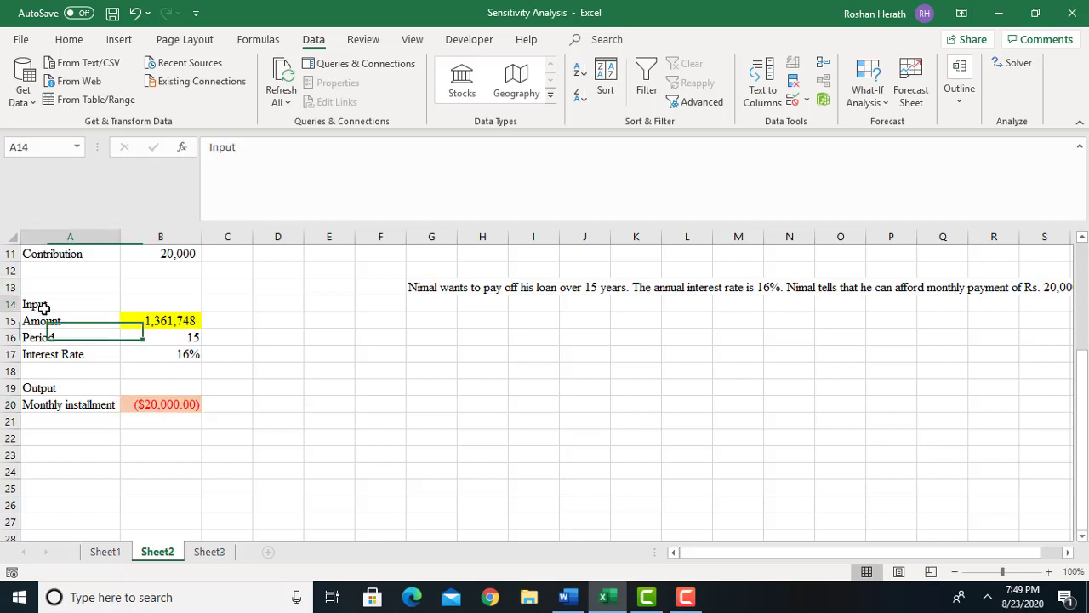
click(68, 39)
click(92, 94)
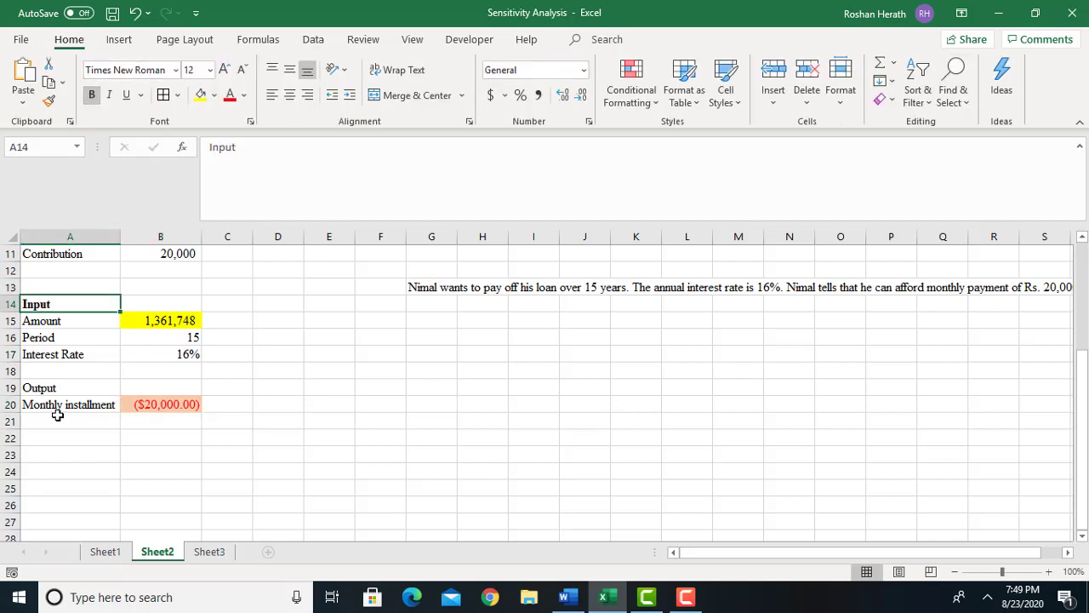
click(52, 389)
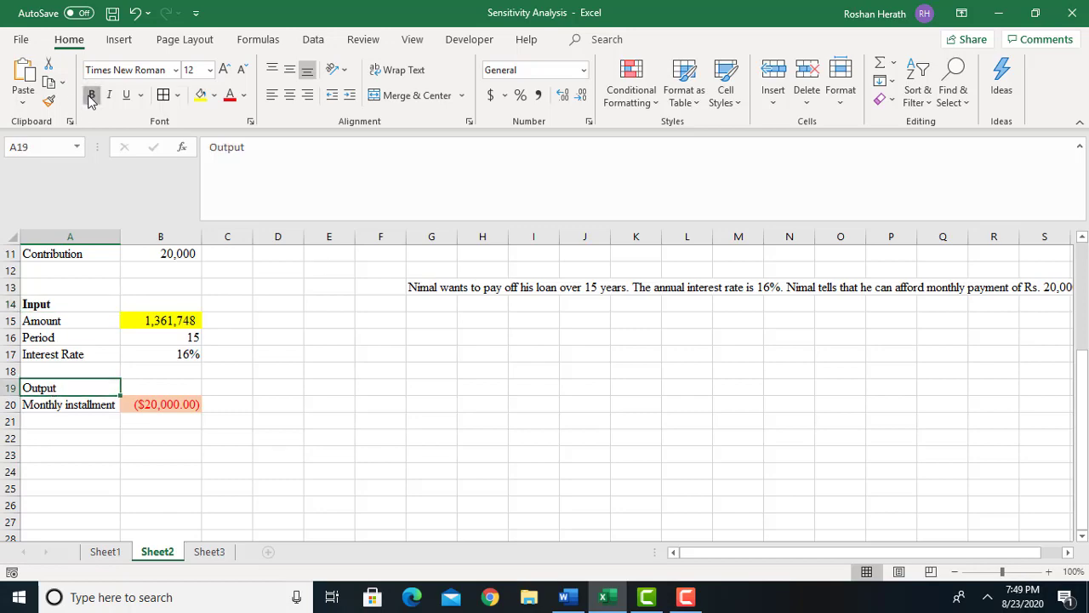
click(92, 95)
click(483, 415)
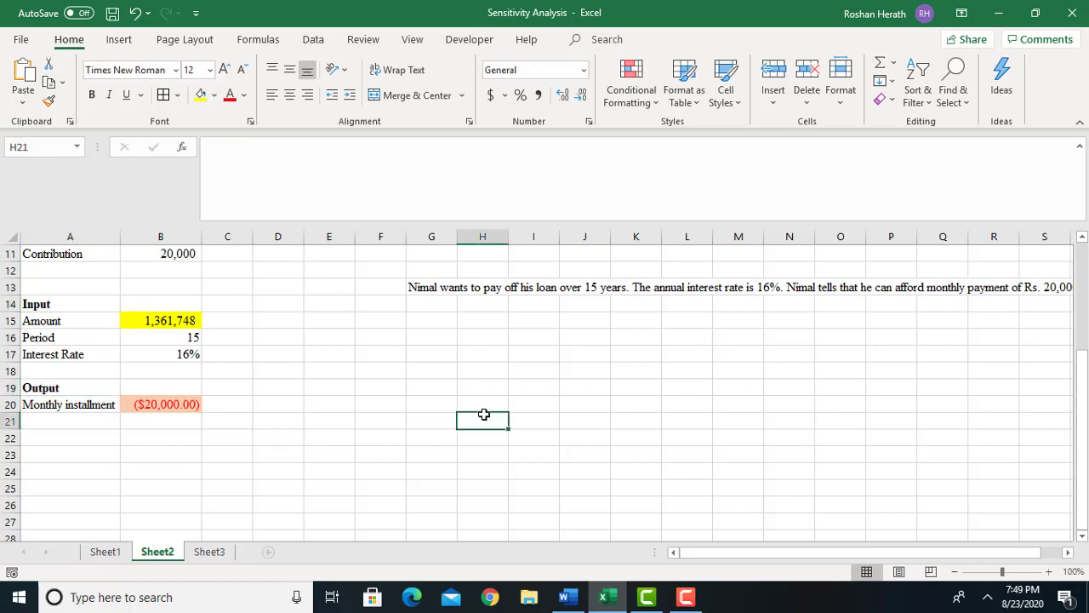
Step: Switch to the Word document and copy the Activity 5 text from "The following information is given for a product." through question c
click(566, 598)
click(597, 384)
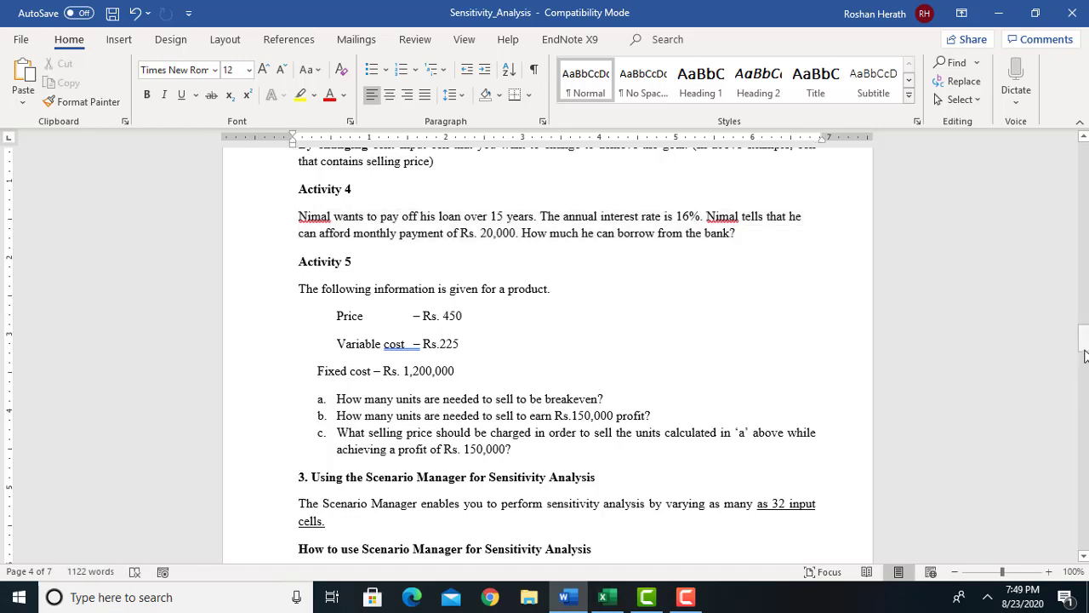
drag(1085, 355, 1085, 361)
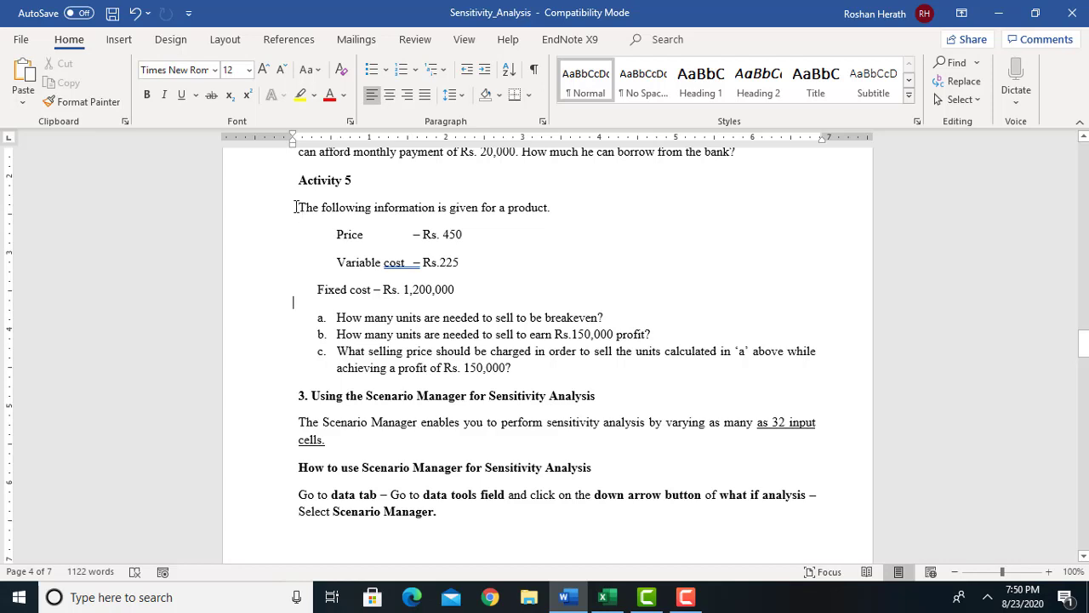
drag(413, 262, 511, 368)
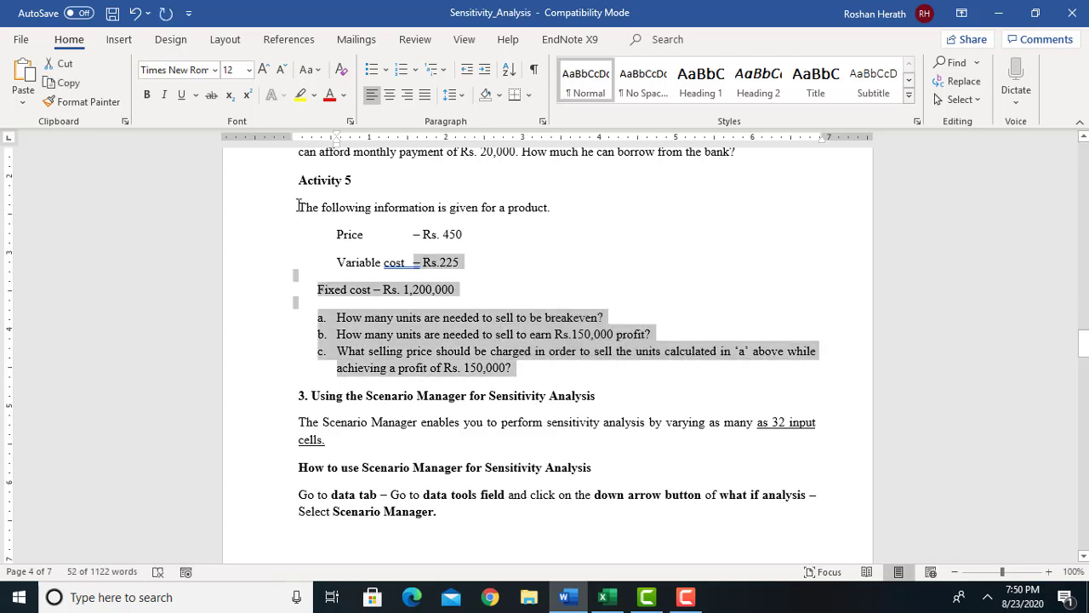
drag(299, 206, 525, 367)
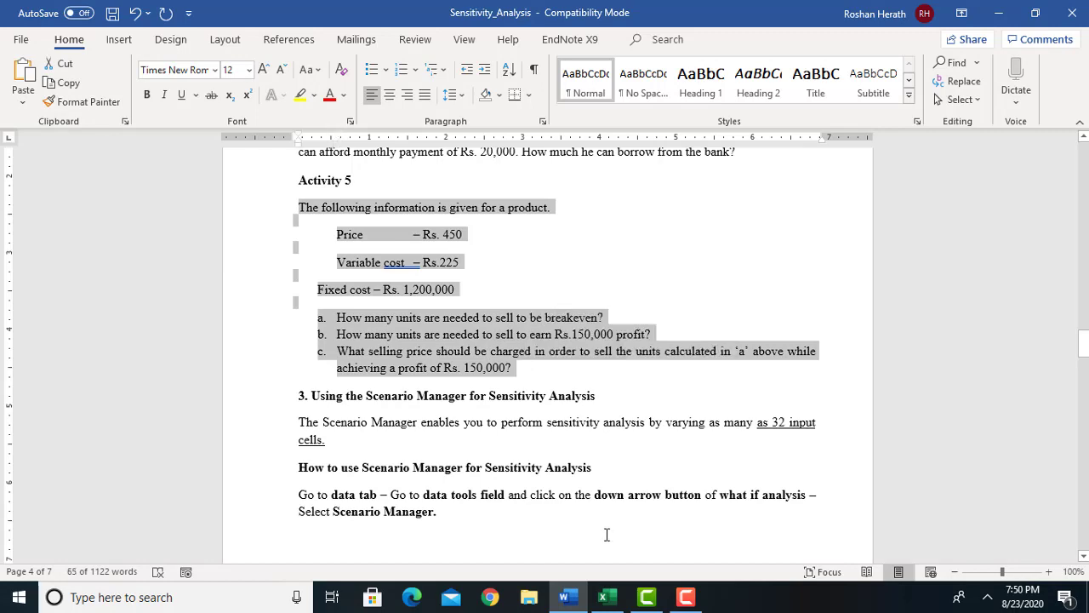
Step: Switch back to Excel and paste the Activity 5 text at G22 on Sheet2, matching the destination formatting
click(604, 597)
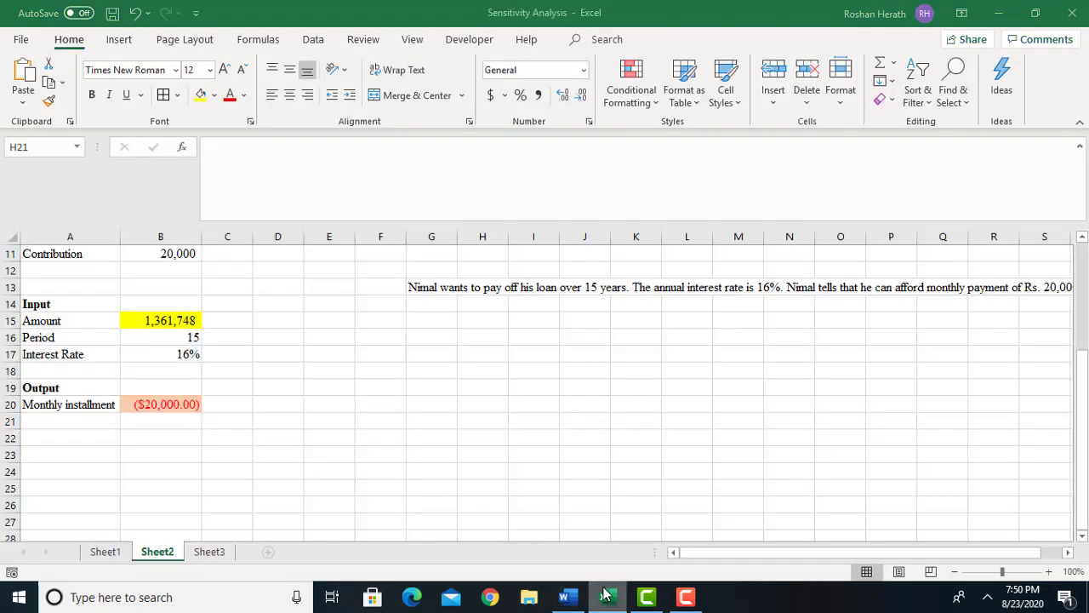
right_click(427, 443)
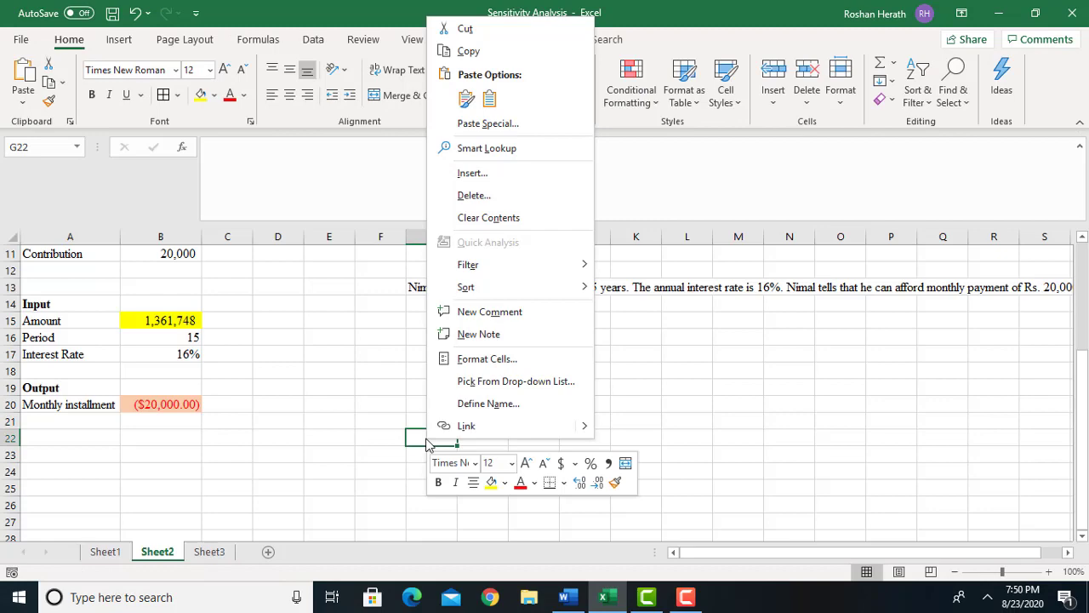
click(490, 100)
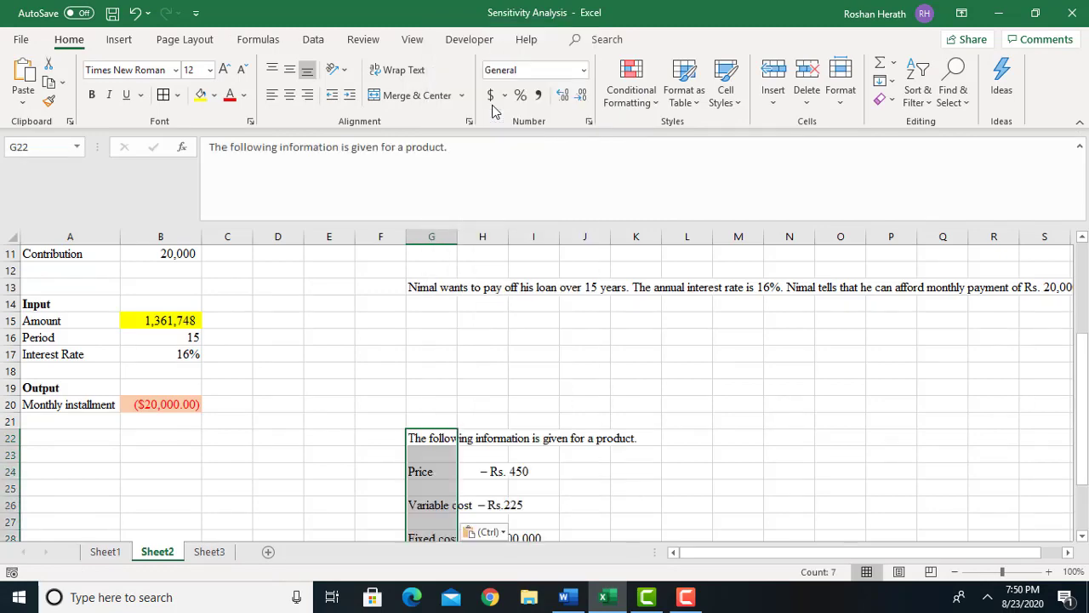
Step: Enter the heading Input in A24, below the loan exercise
click(800, 440)
drag(1082, 470, 1083, 478)
click(44, 389)
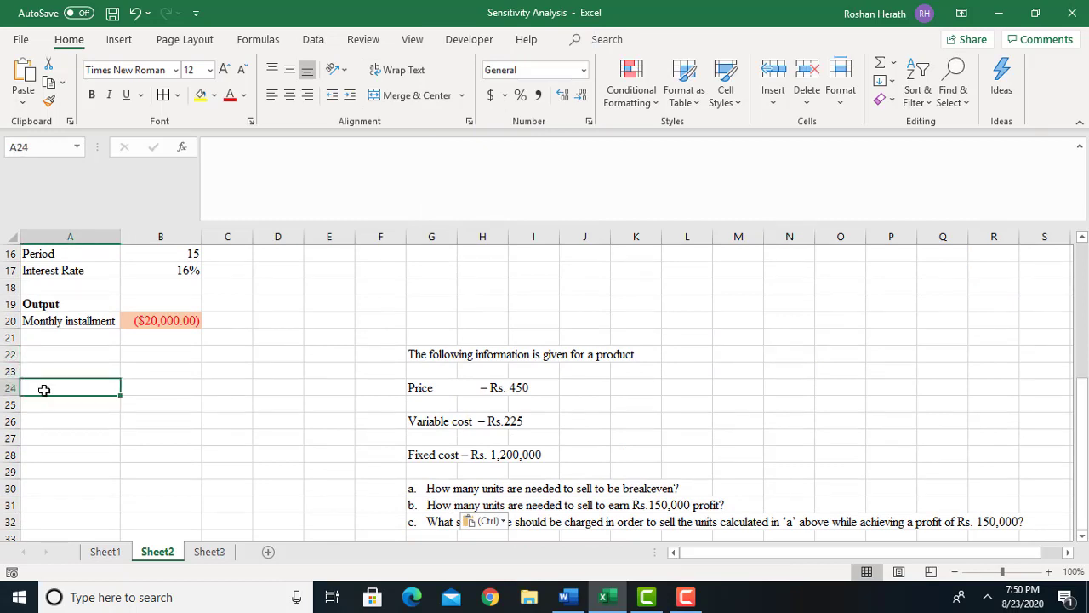
text(I)
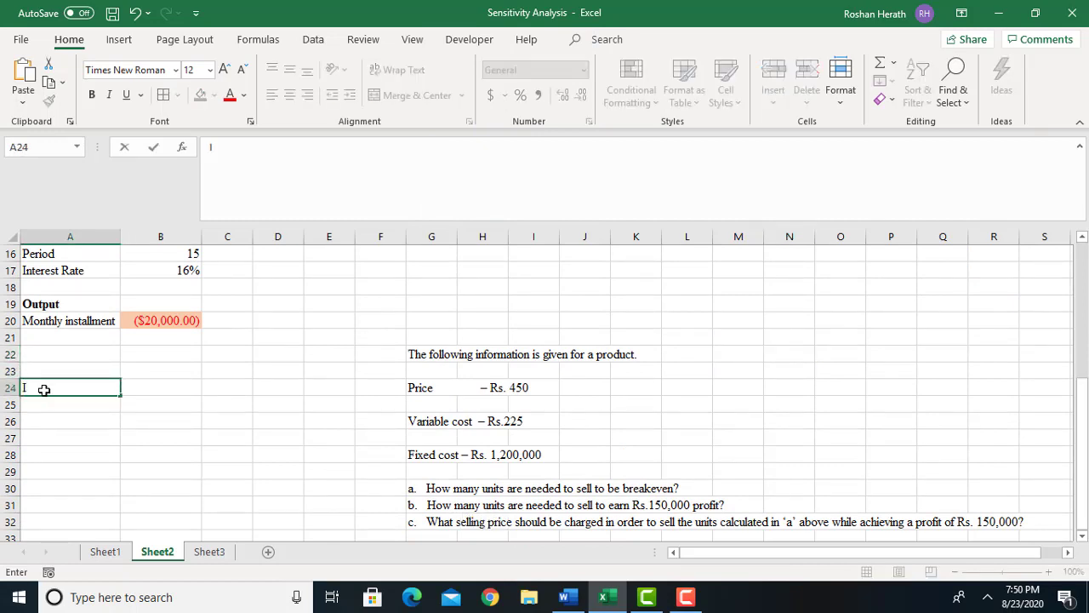
text(nput)
Step: Label A26 as S/P and enter the selling price 450 in B26
click(49, 419)
text(S)
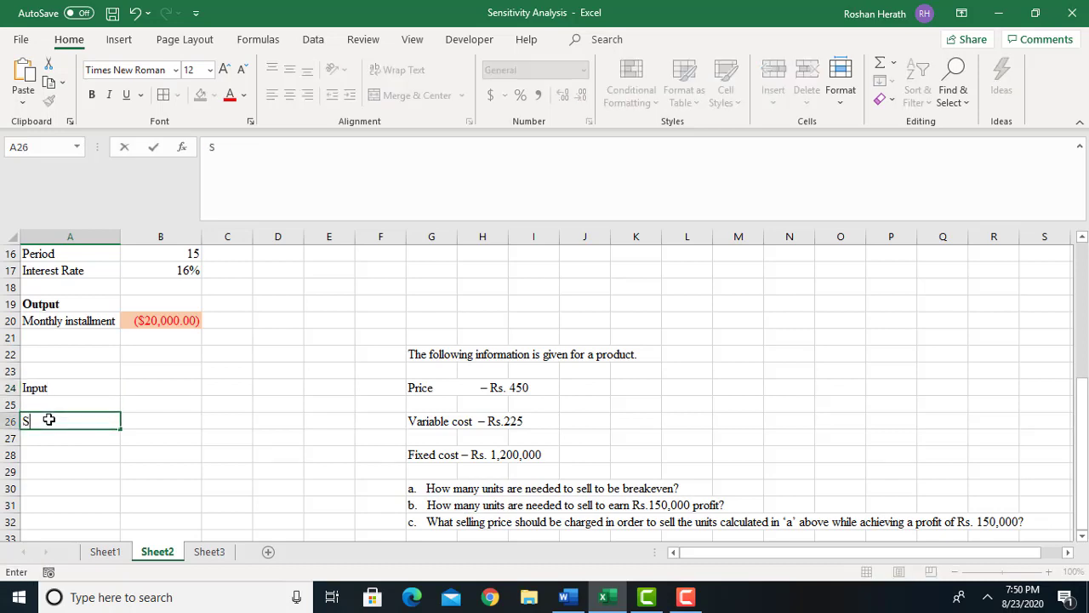
text(/P)
click(148, 421)
text(450)
key(Return)
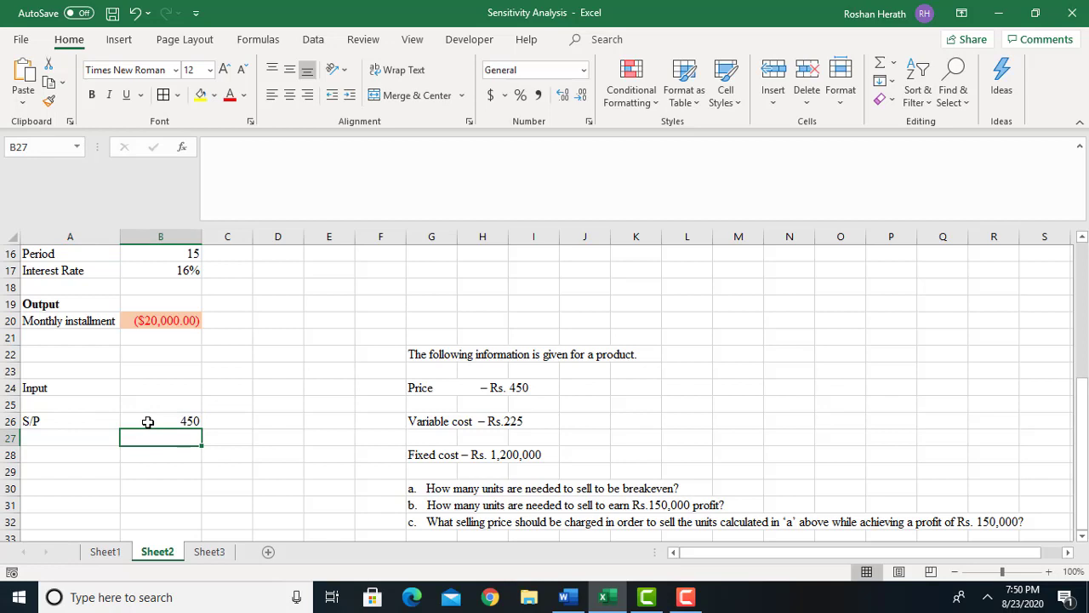
Step: Label A28 as VC and enter the variable cost 225 in B28
click(52, 455)
text(vc)
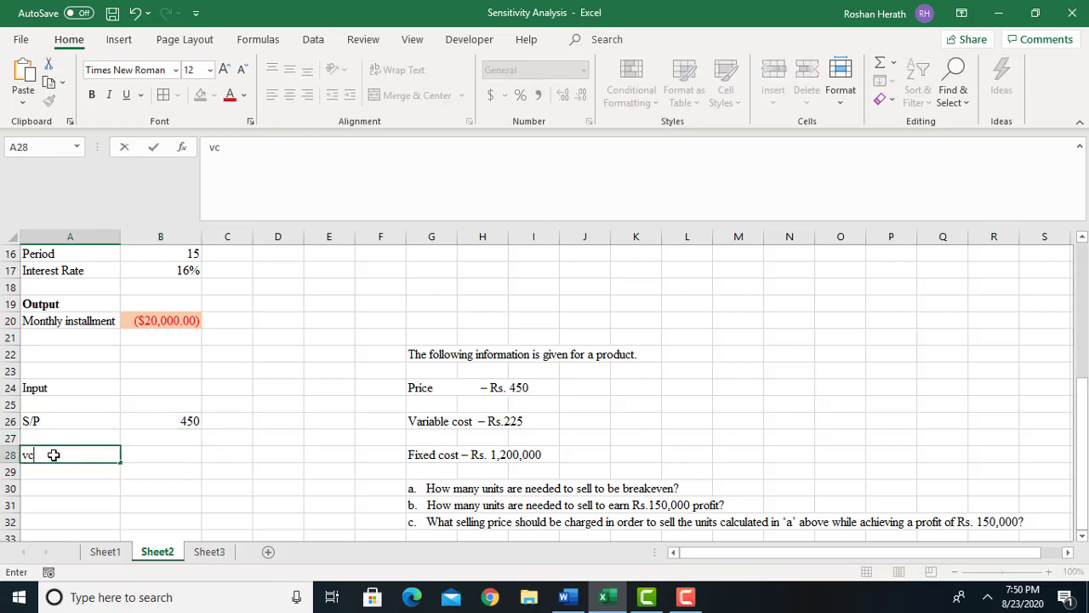
key(BackSpace)
key(BackSpace)
text(VC)
click(135, 453)
text(225)
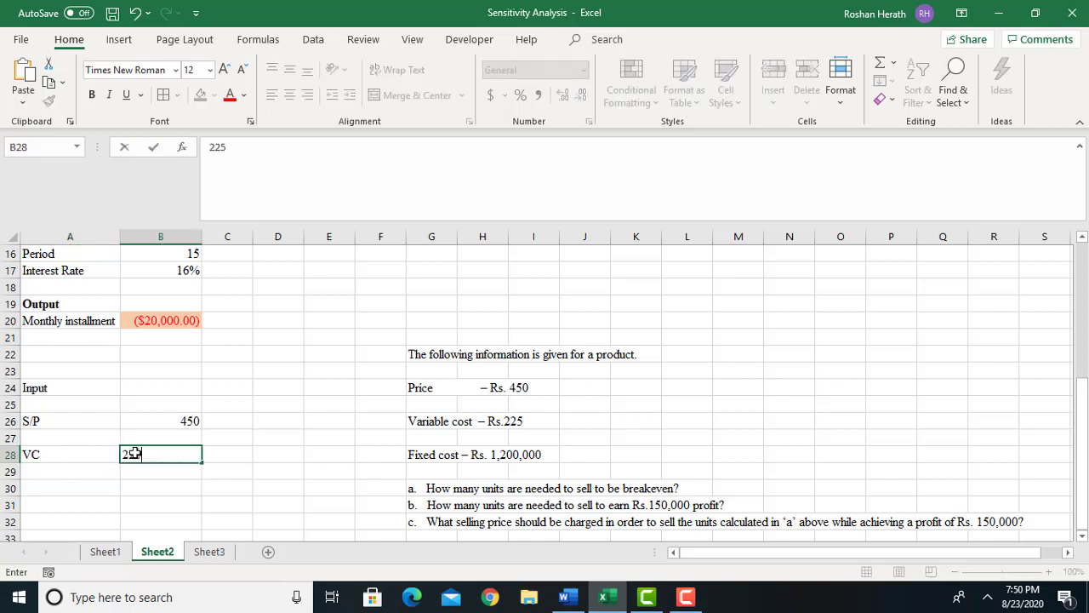
key(Return)
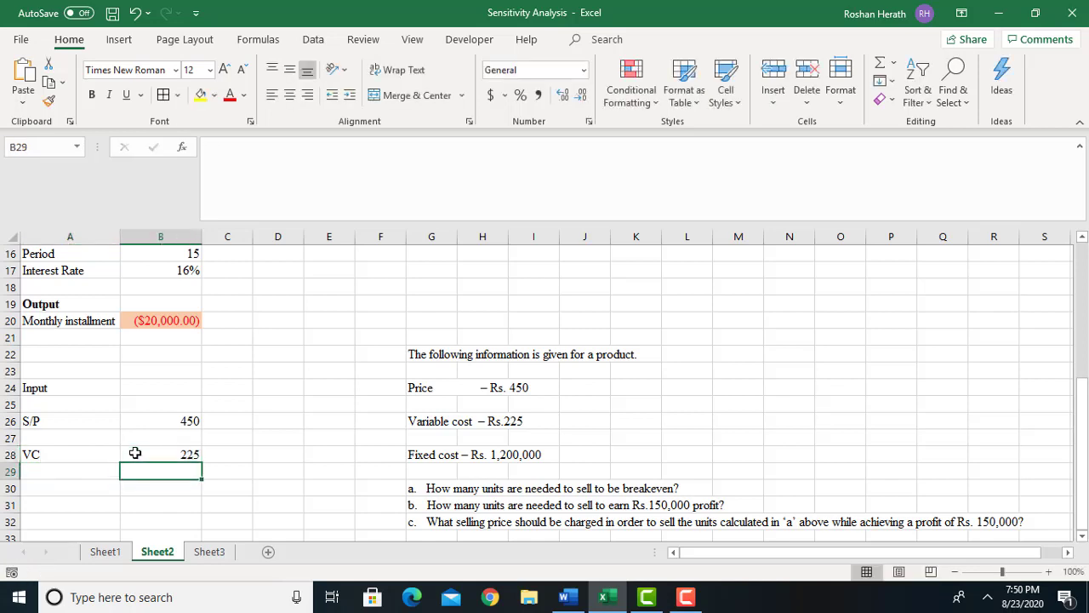
Step: Label A30 as F/C and enter the fixed cost 1200000 in B30
click(68, 507)
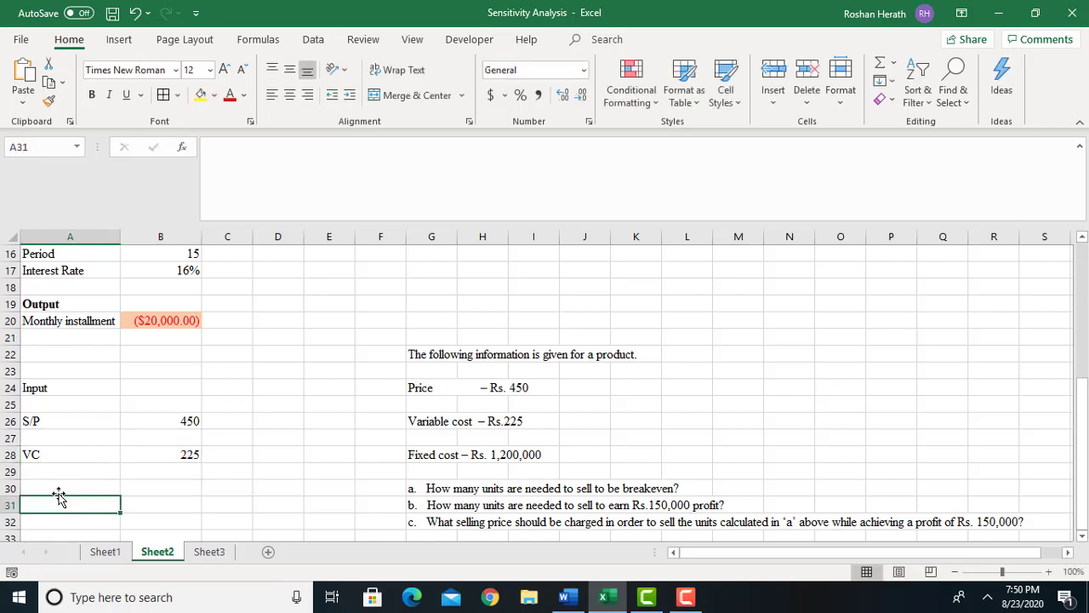
text(f)
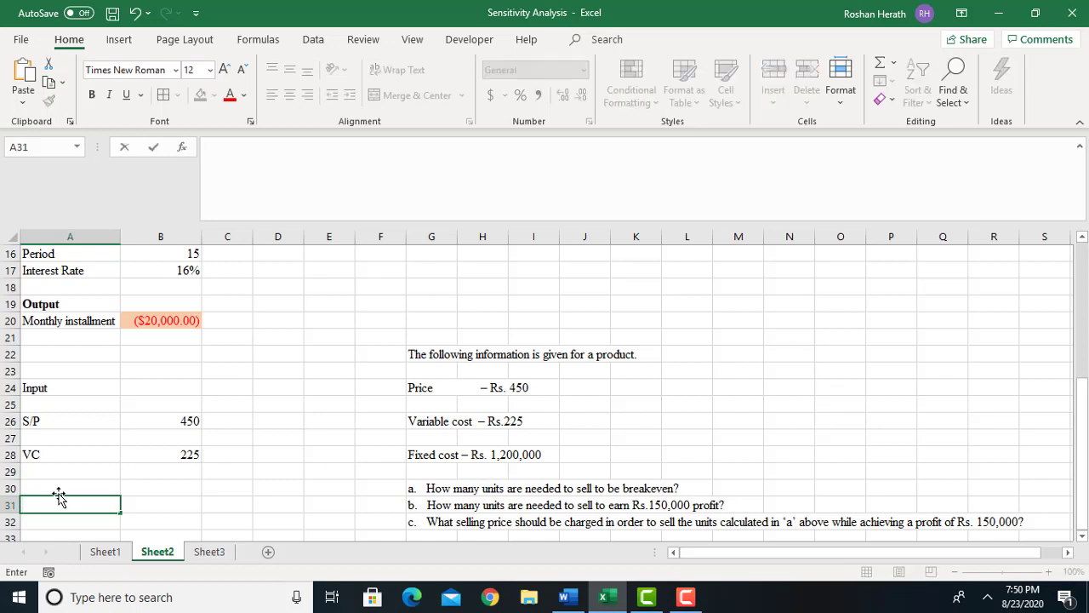
text(F)
key(BackSpace)
click(44, 489)
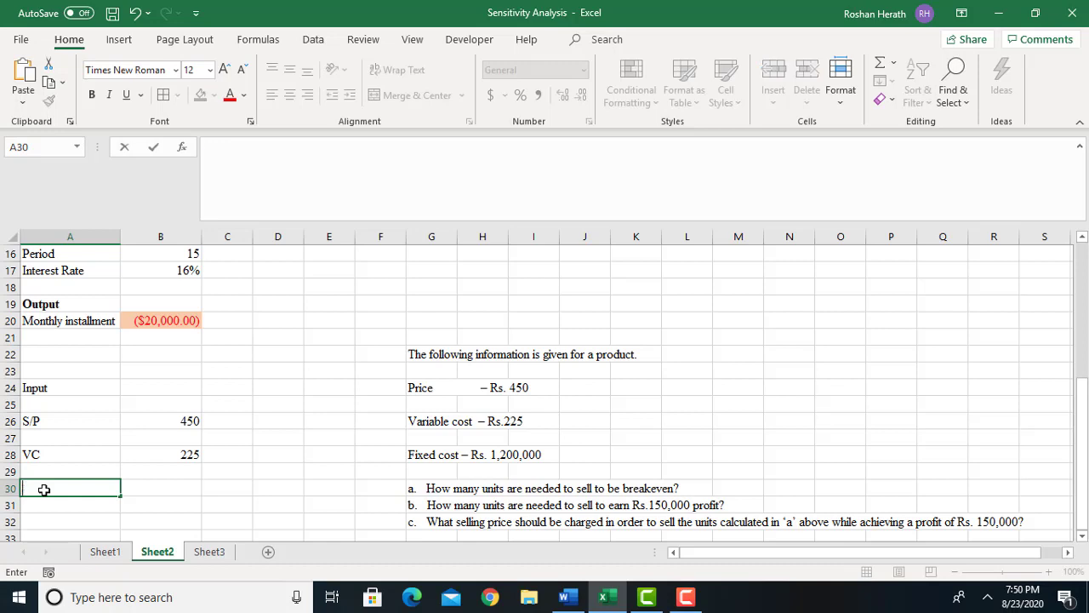
click(170, 488)
text(12000)
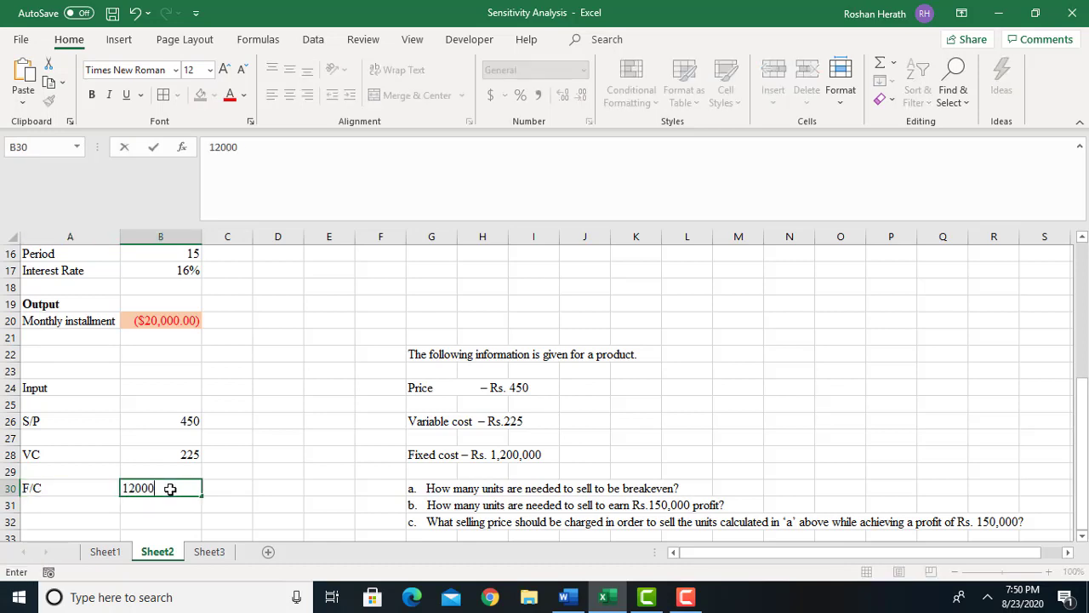
text(00)
key(Return)
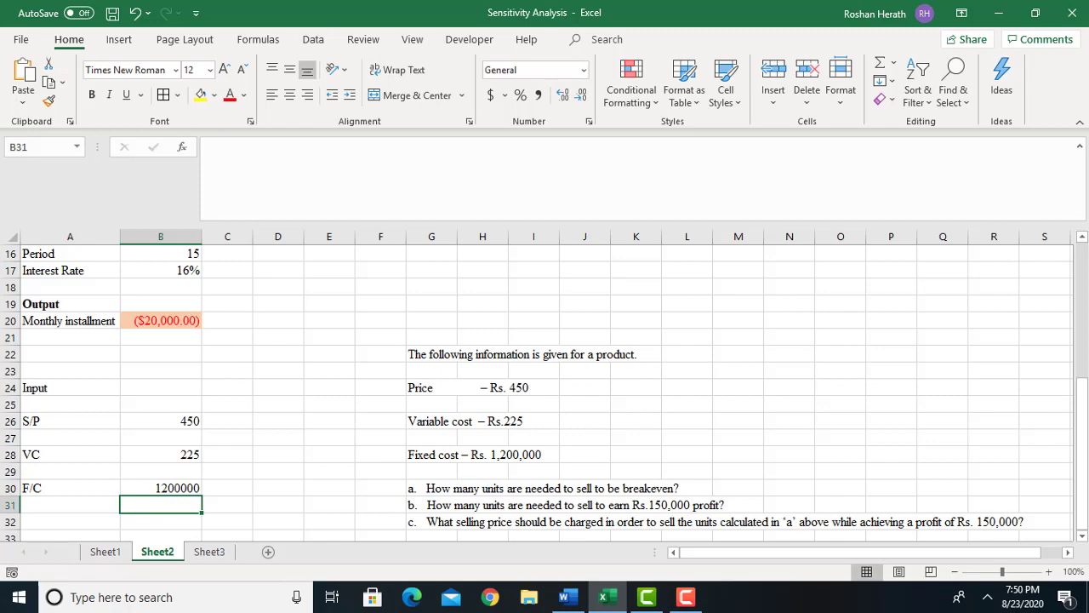
Step: Label A32 as Demand and enter an assumed demand of 10000 in B32
click(1082, 540)
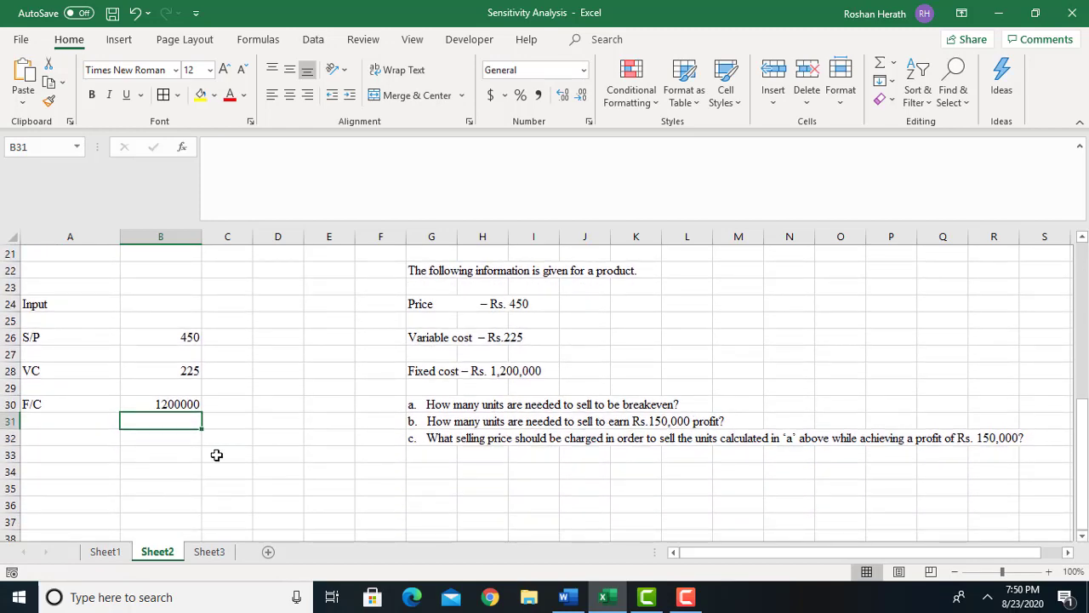
click(36, 442)
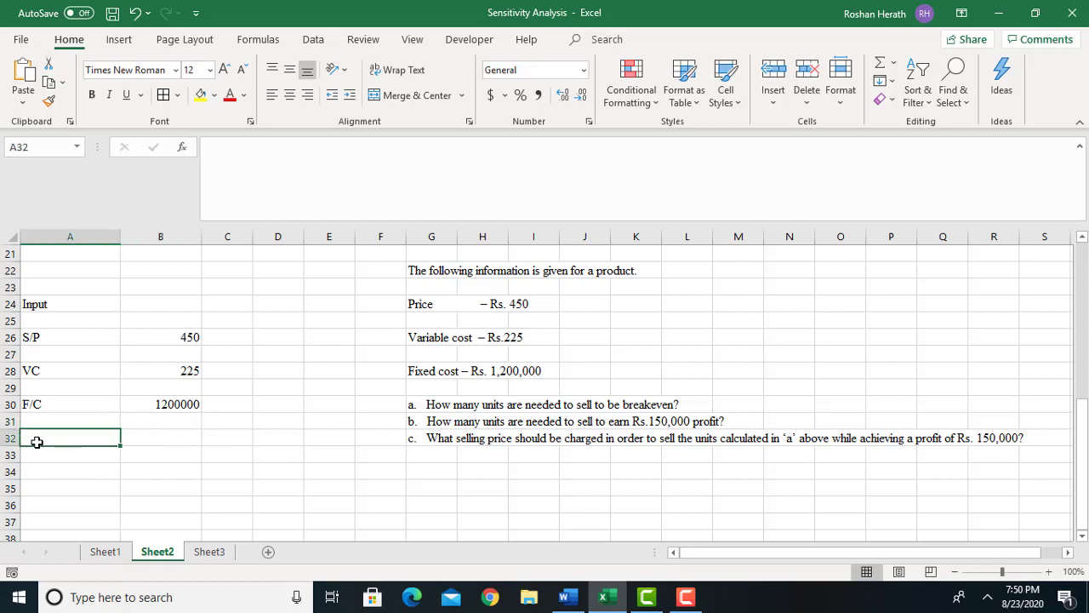
text(d)
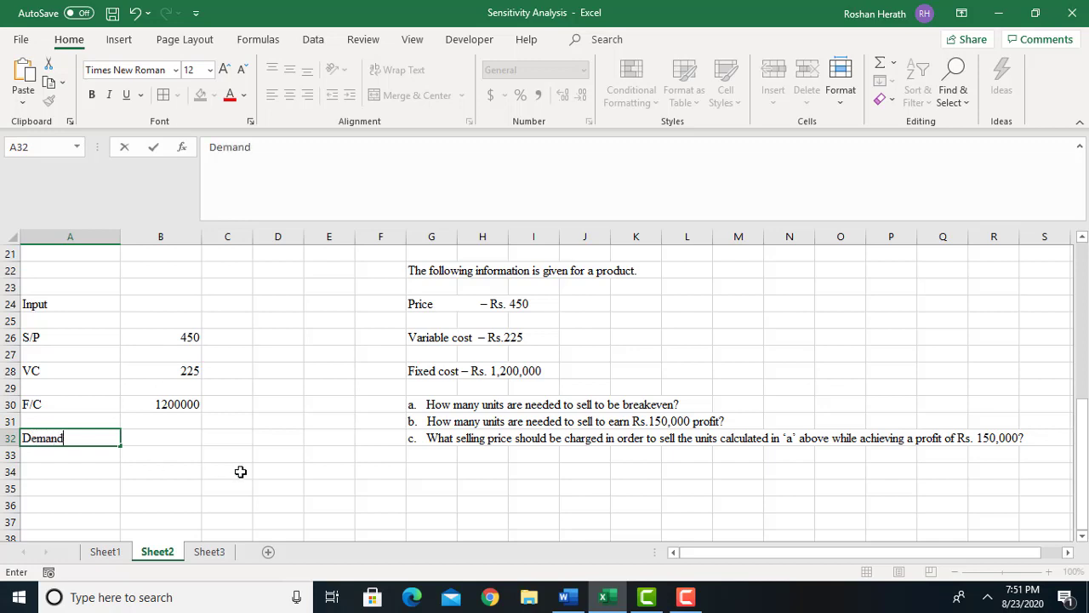
click(173, 440)
text(1000)
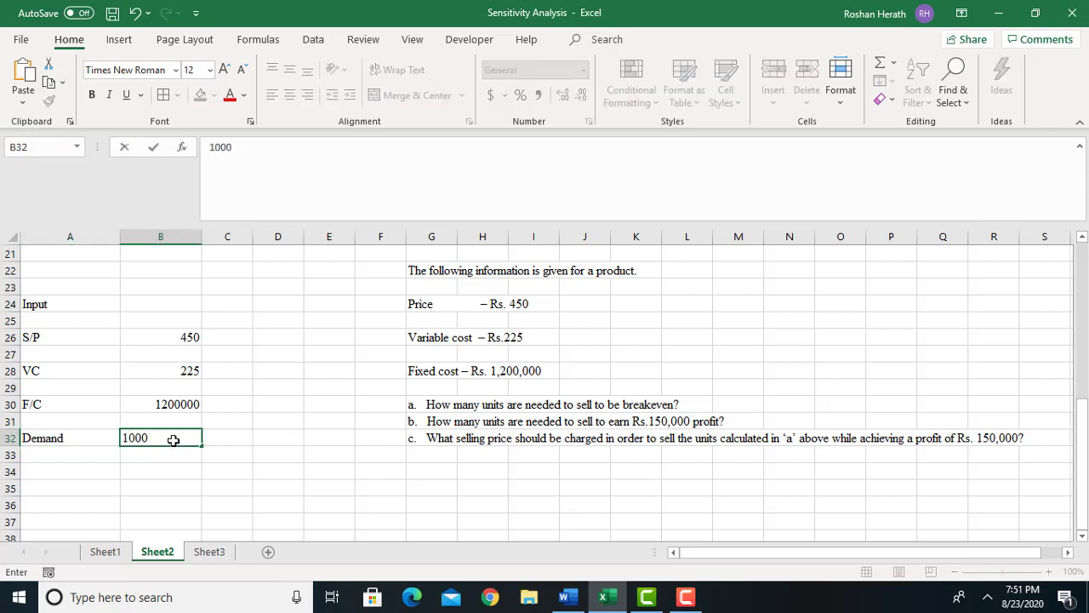
text(0)
key(Return)
Step: Enter the heading Output in A34 and the label Profit in A36
click(58, 464)
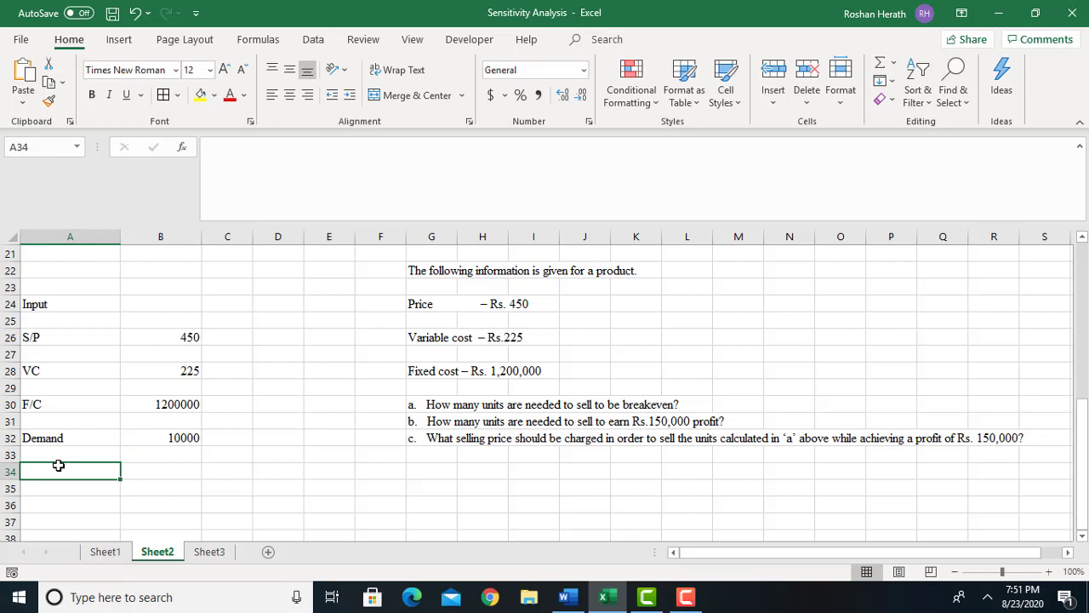
text(Output)
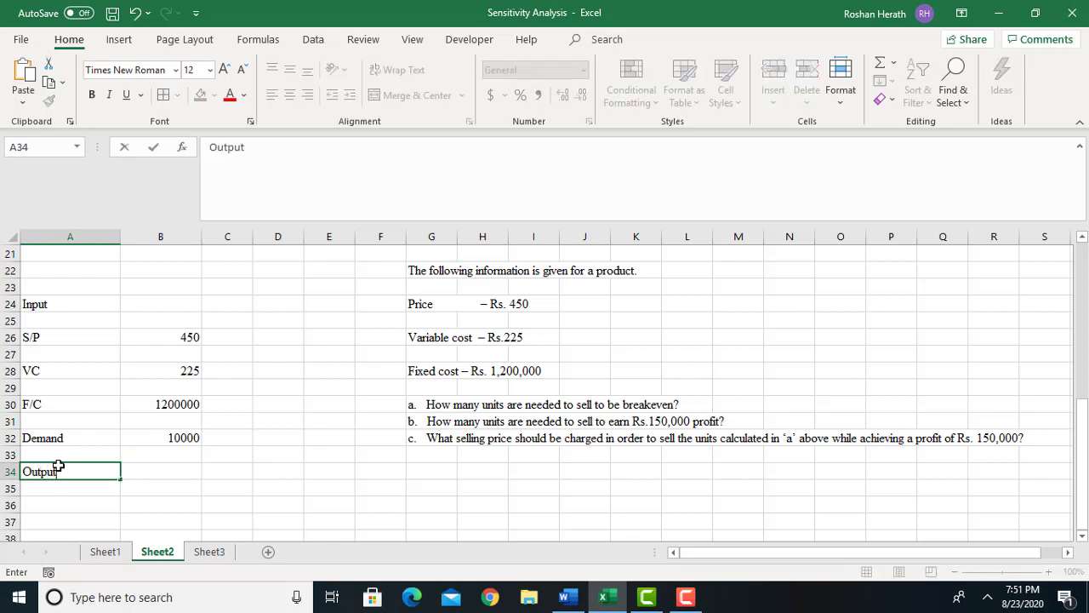
key(Return)
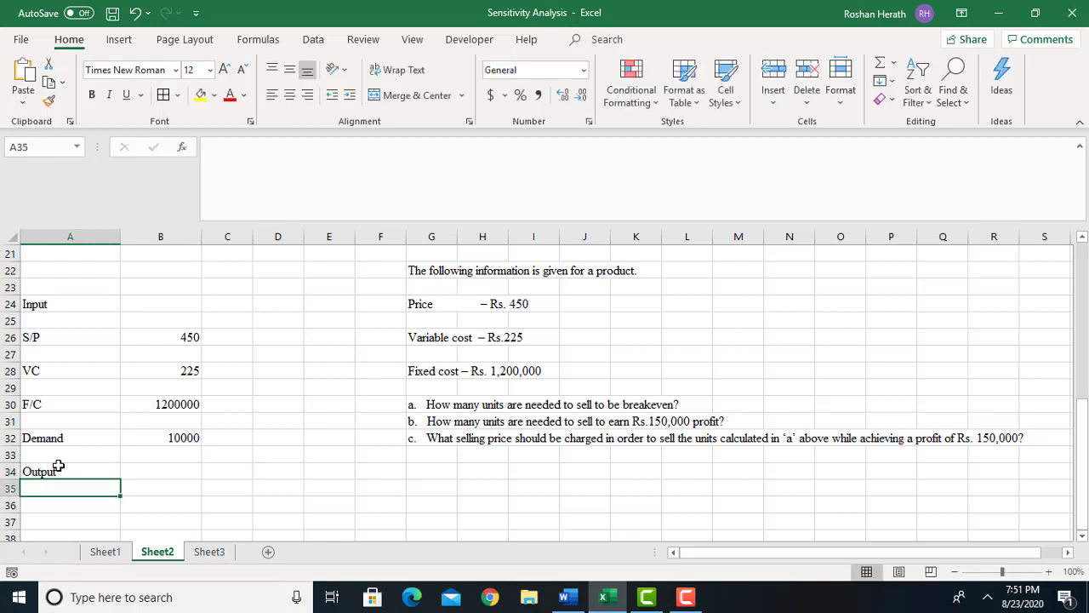
key(Return)
text(Prof)
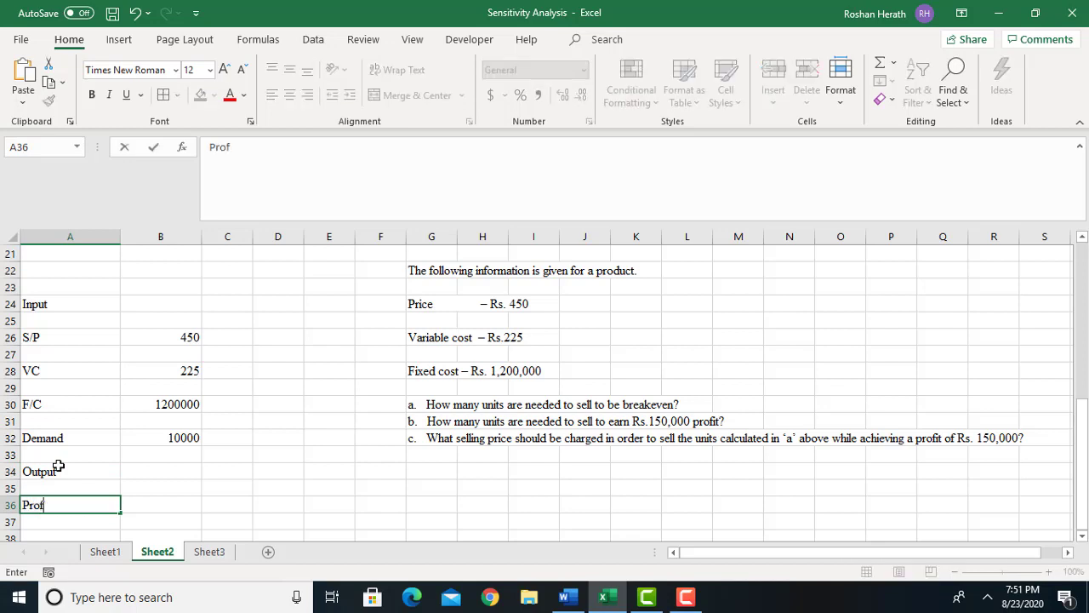
text(it)
Step: Fill the profit cell B36 with a light orange color
click(170, 503)
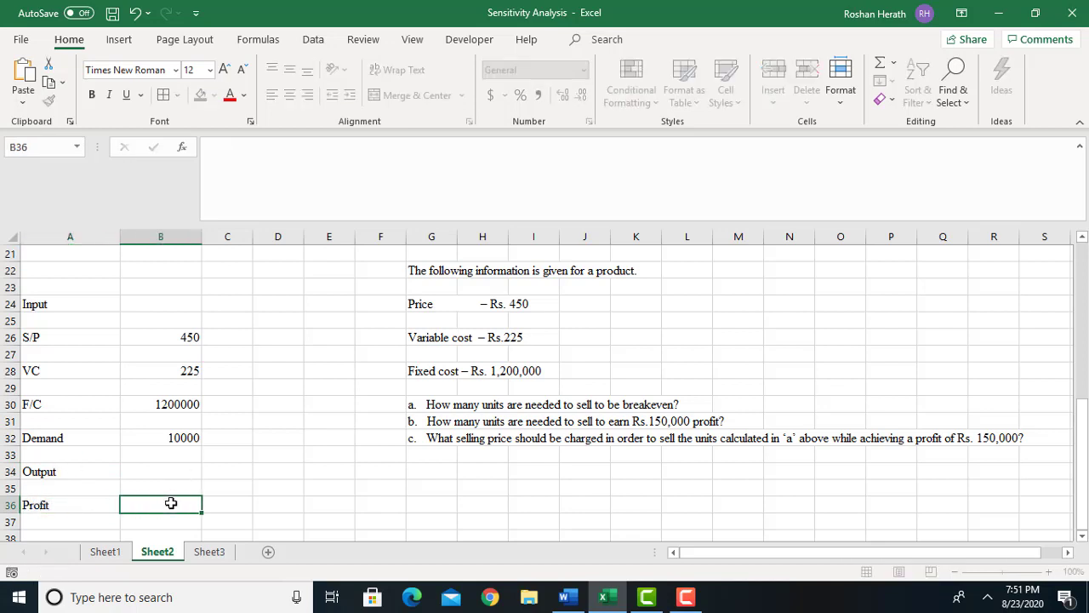
click(216, 95)
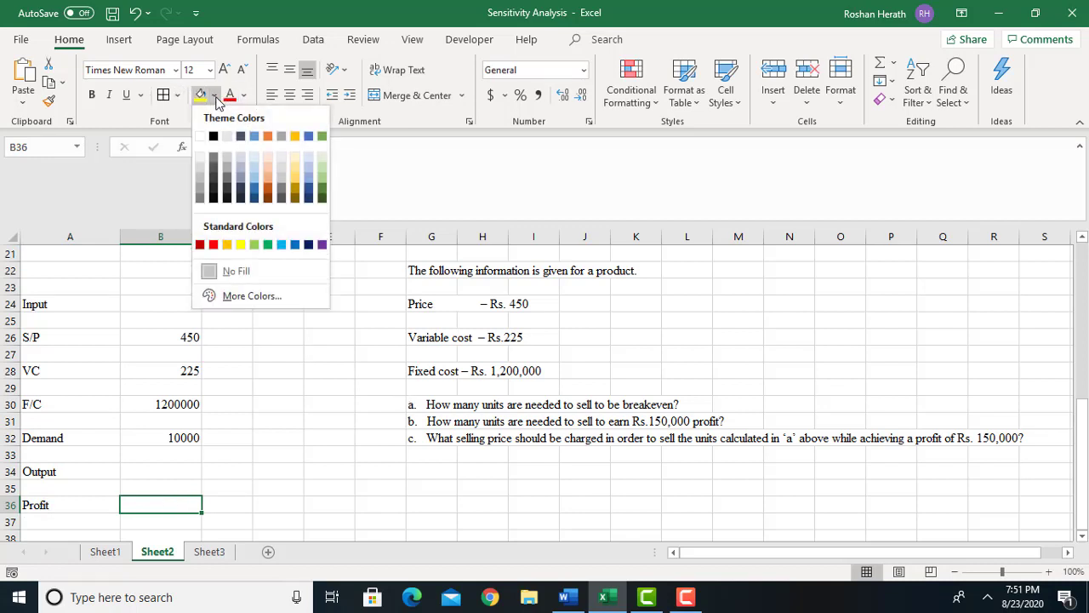
click(268, 179)
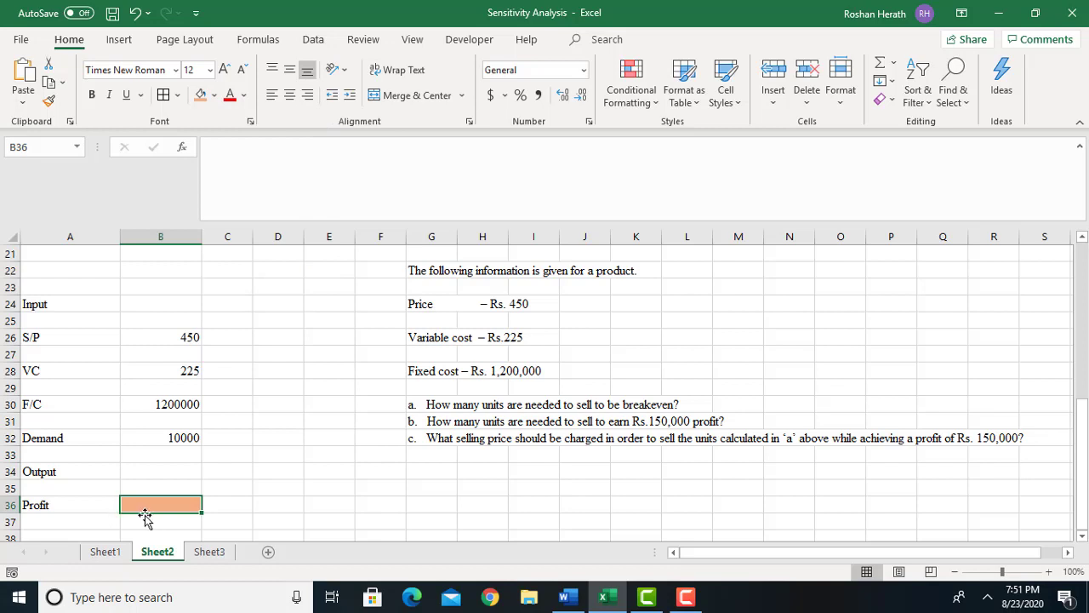
Step: Enter the profit formula =(B26-B28)*B32-B30 in B36
text(=)
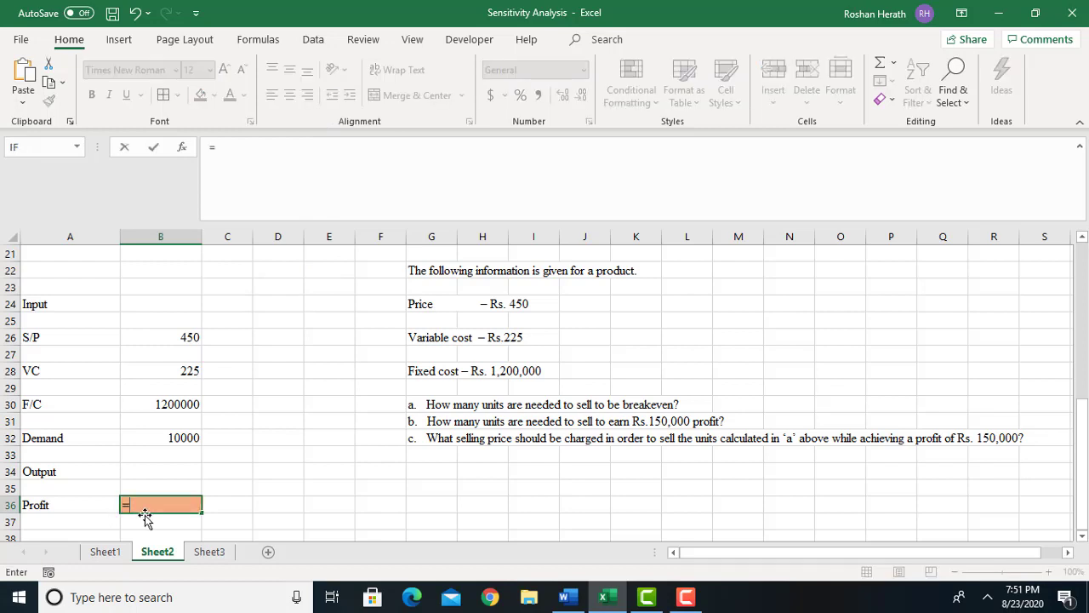
text(()
click(193, 338)
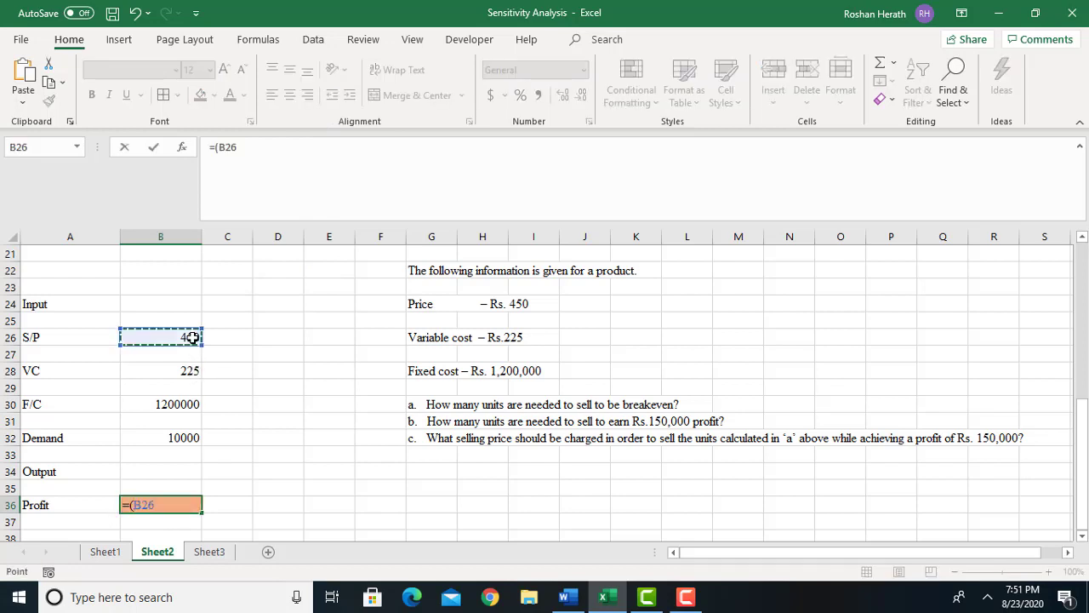
text(-)
click(186, 372)
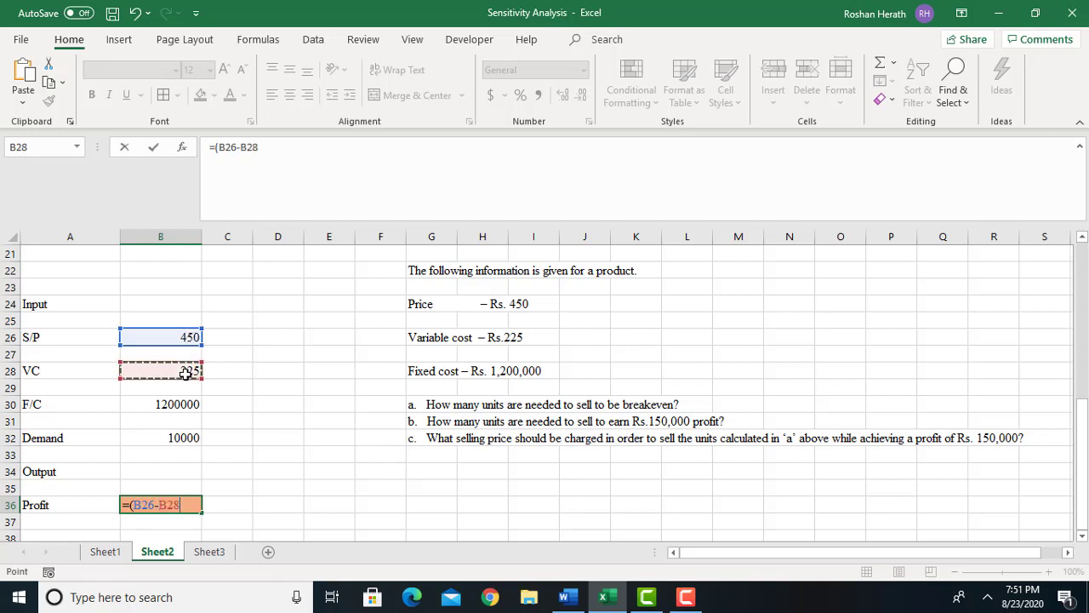
text())
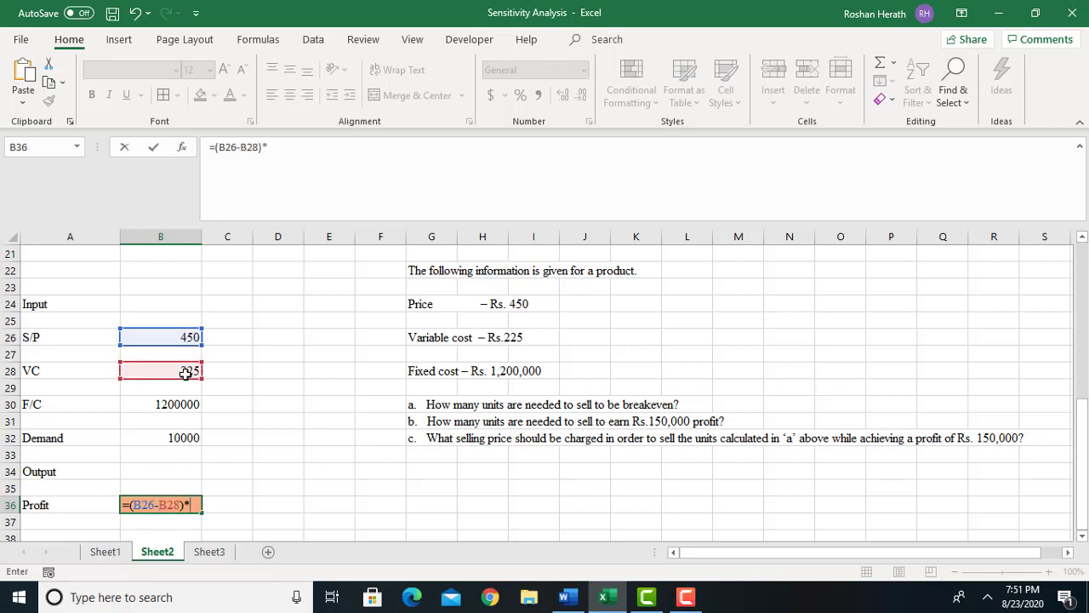
text(*)
click(165, 437)
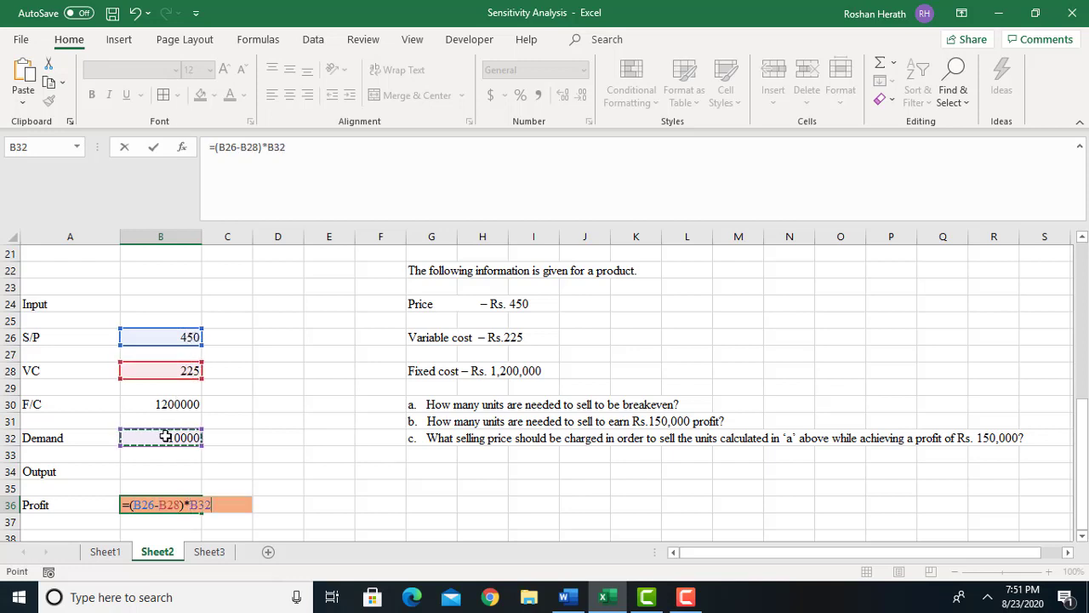
text(-)
click(173, 404)
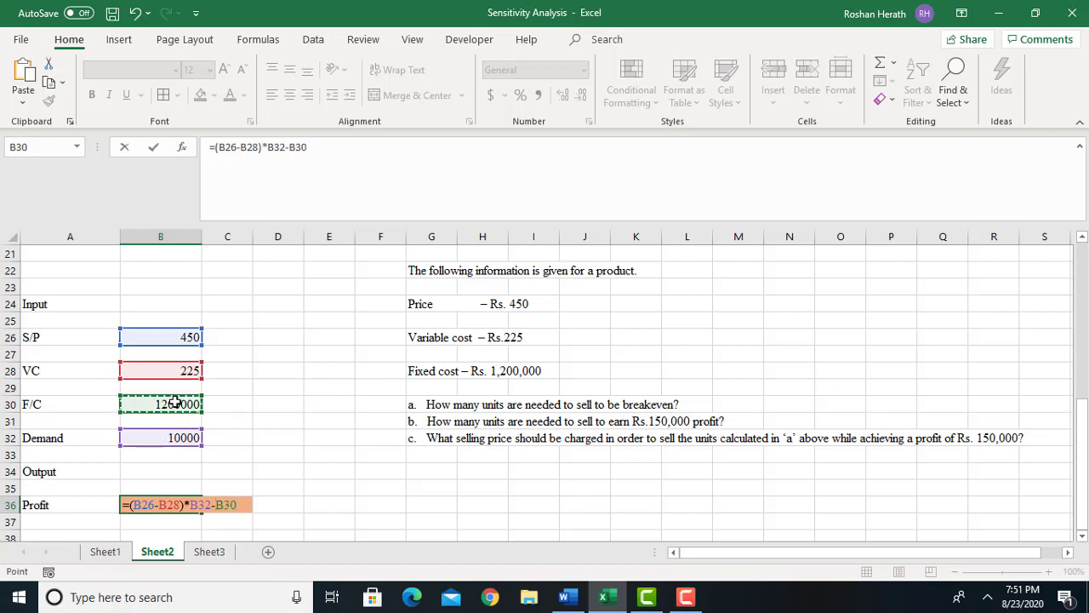
key(Return)
Step: Format the profit in B36 with comma separators and no decimal places
click(164, 505)
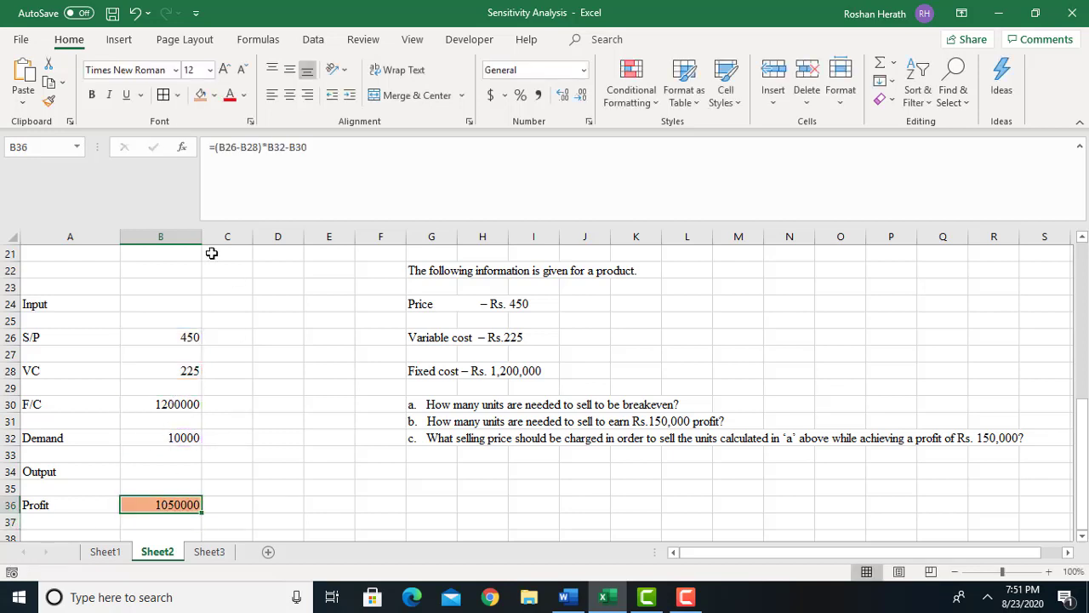
click(538, 95)
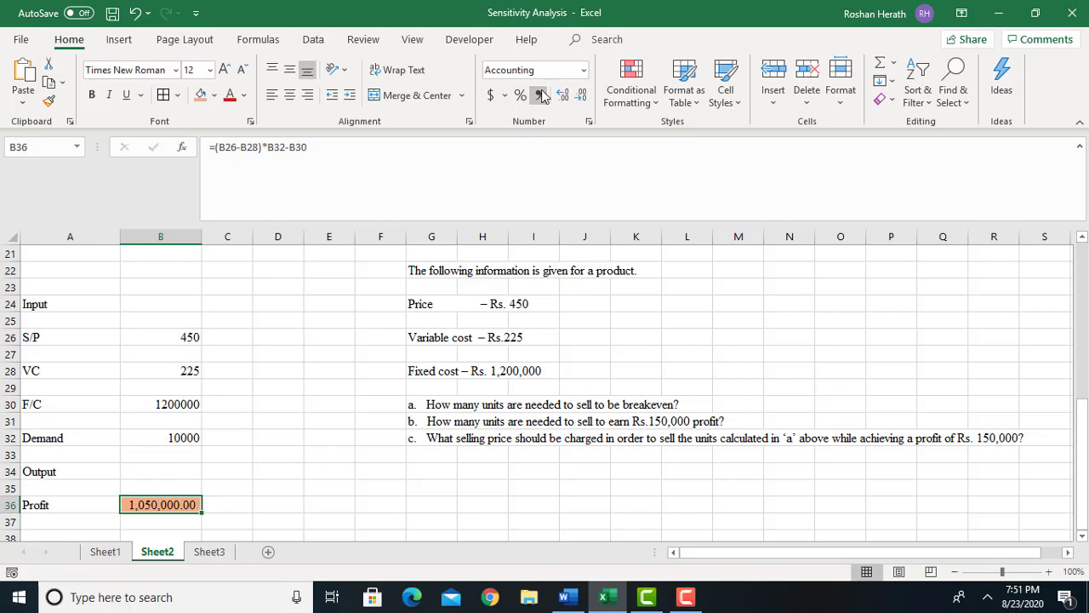
click(579, 95)
click(579, 95)
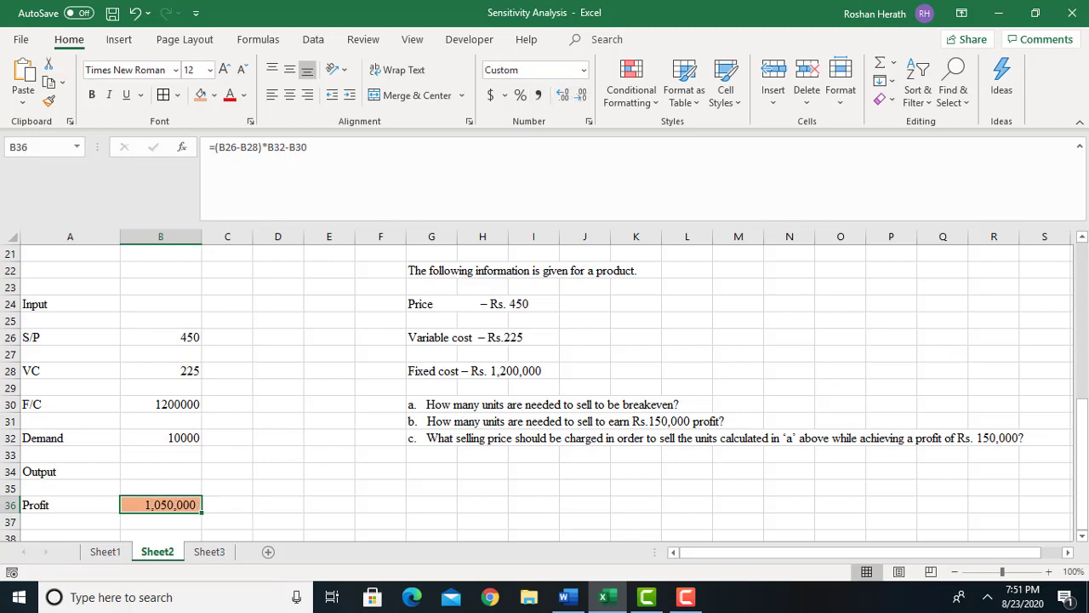
Step: Enter the label a) in A38, below the profit model, to head the breakeven question
click(1084, 536)
click(1083, 536)
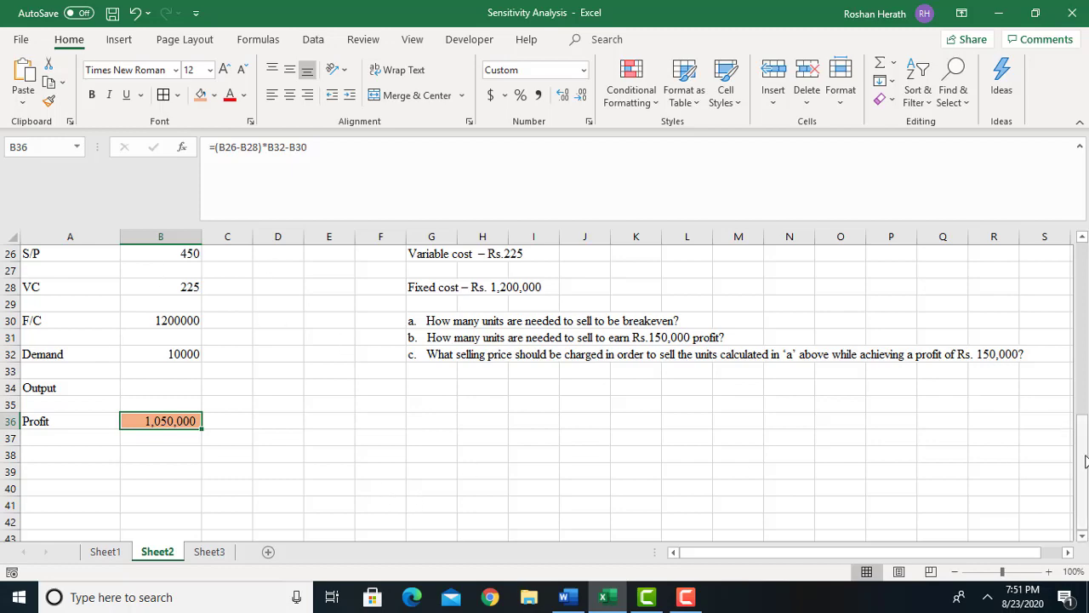
drag(1085, 461, 1085, 443)
drag(30, 304, 176, 470)
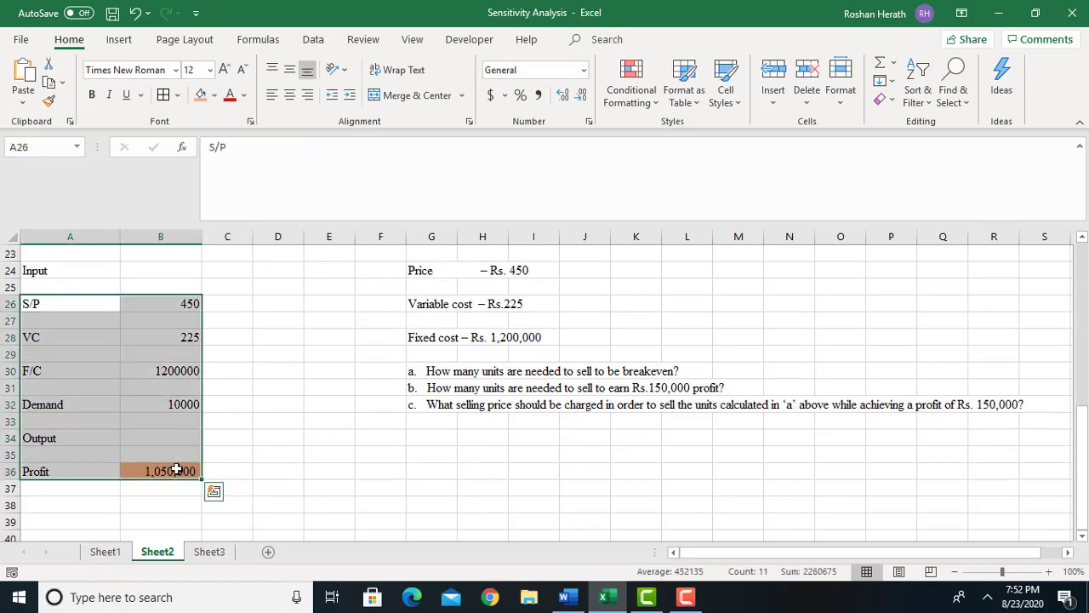
key(ctrl+c)
click(64, 500)
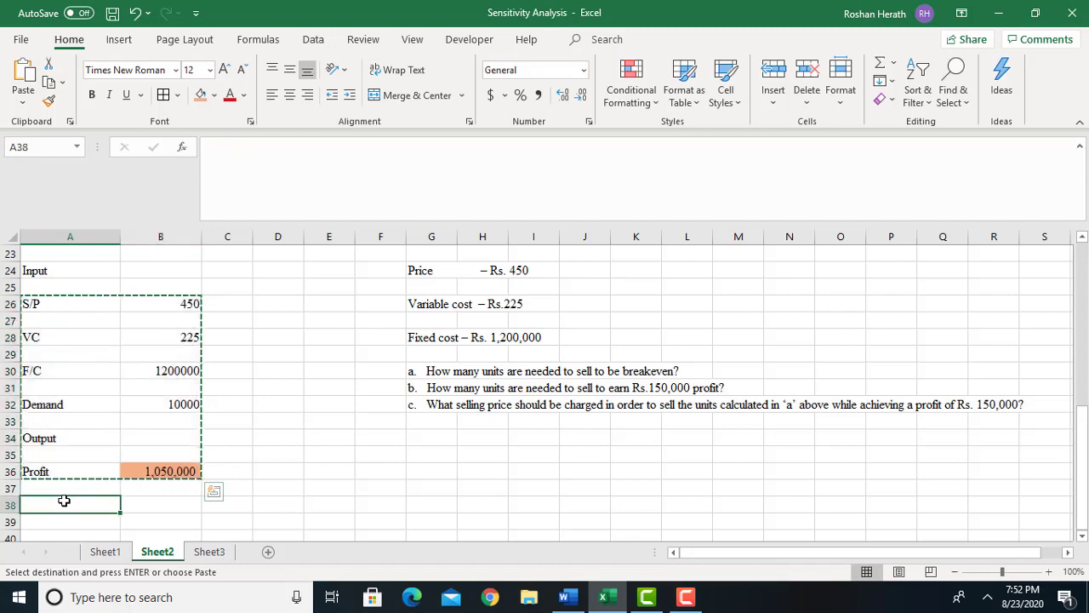
text(a)
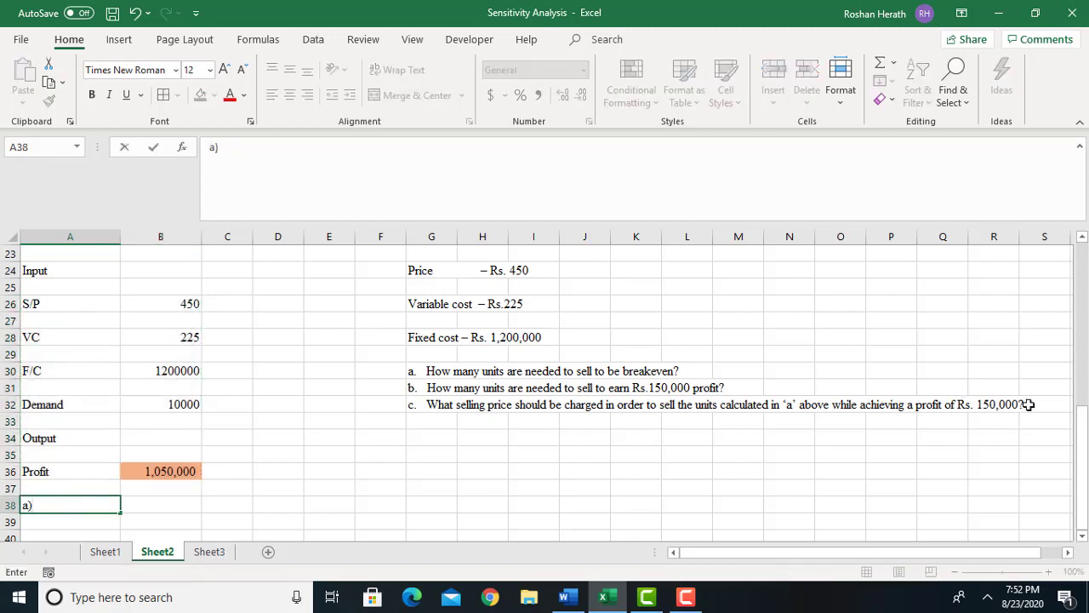
click(1082, 538)
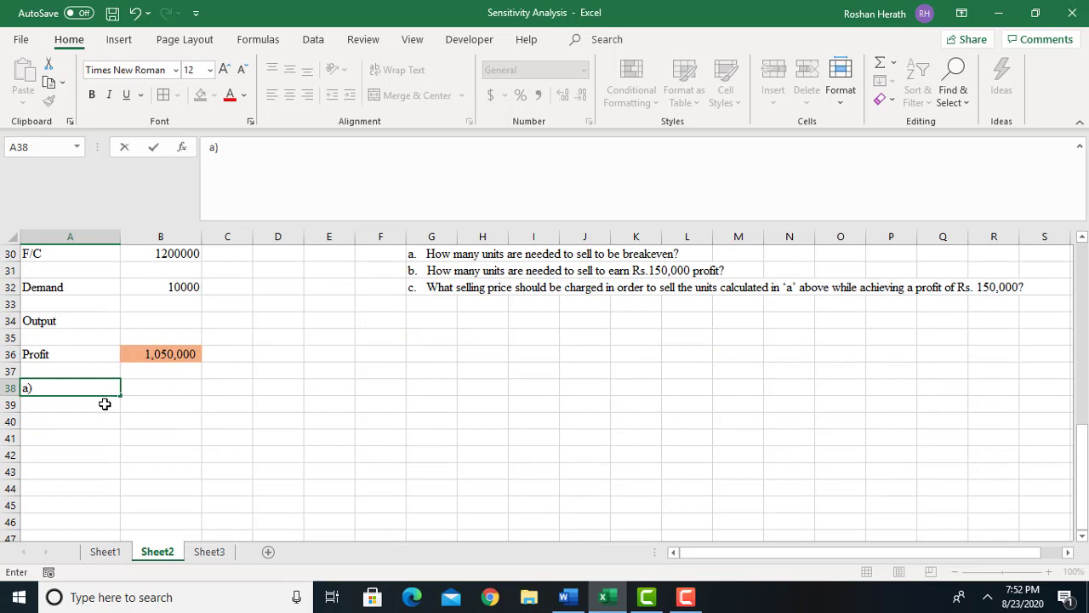
click(105, 405)
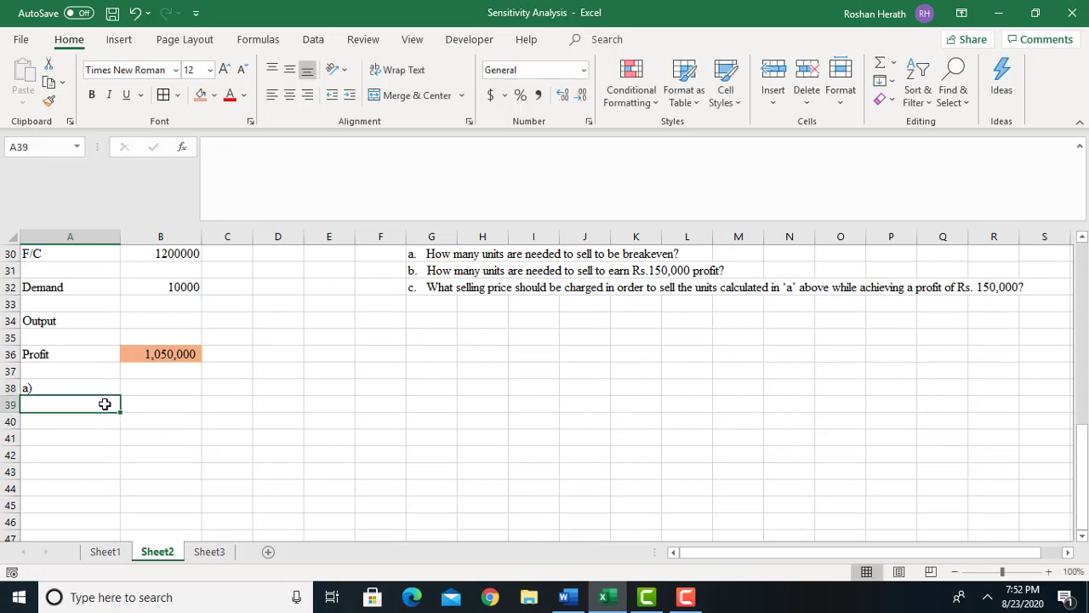
Step: Copy the profit model in A26:B36 and paste it with its formatting and formula starting at A39
right_click(105, 404)
key(Escape)
drag(1083, 464, 1081, 446)
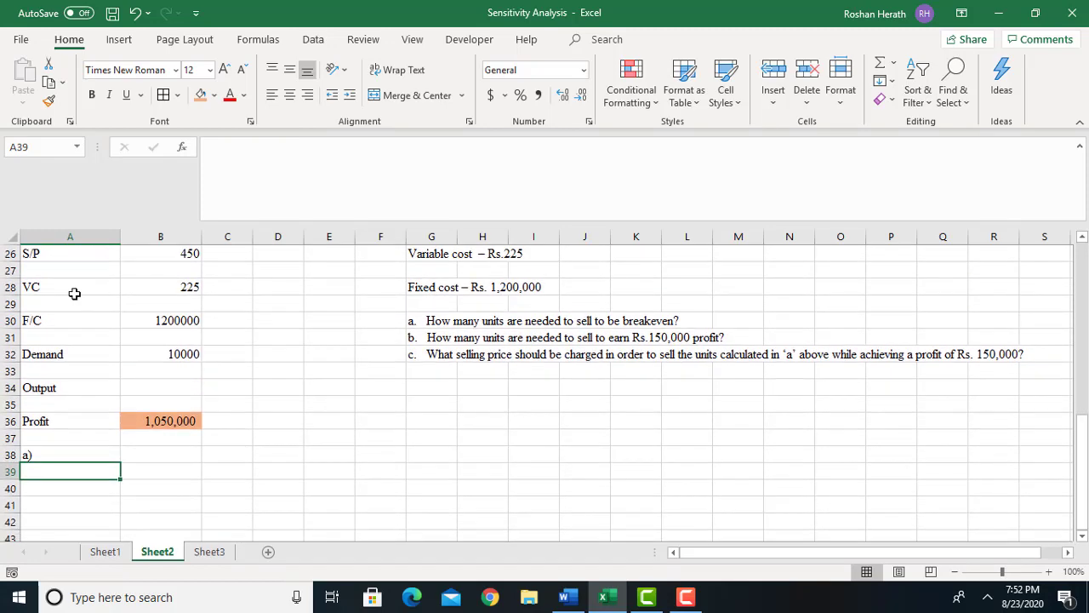
drag(50, 256, 167, 421)
key(ctrl+c)
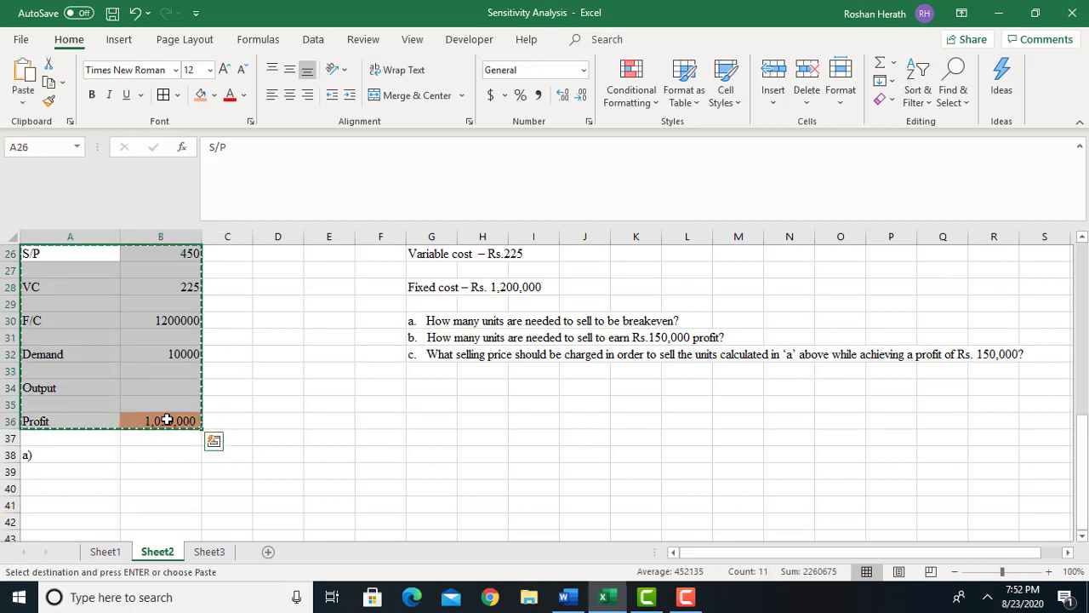
click(66, 473)
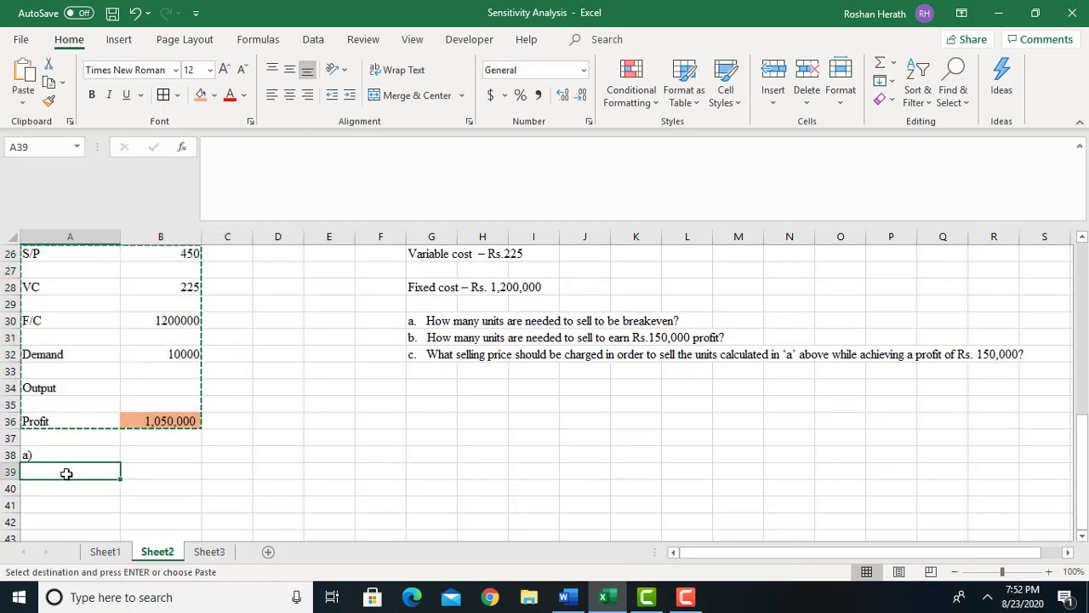
right_click(67, 473)
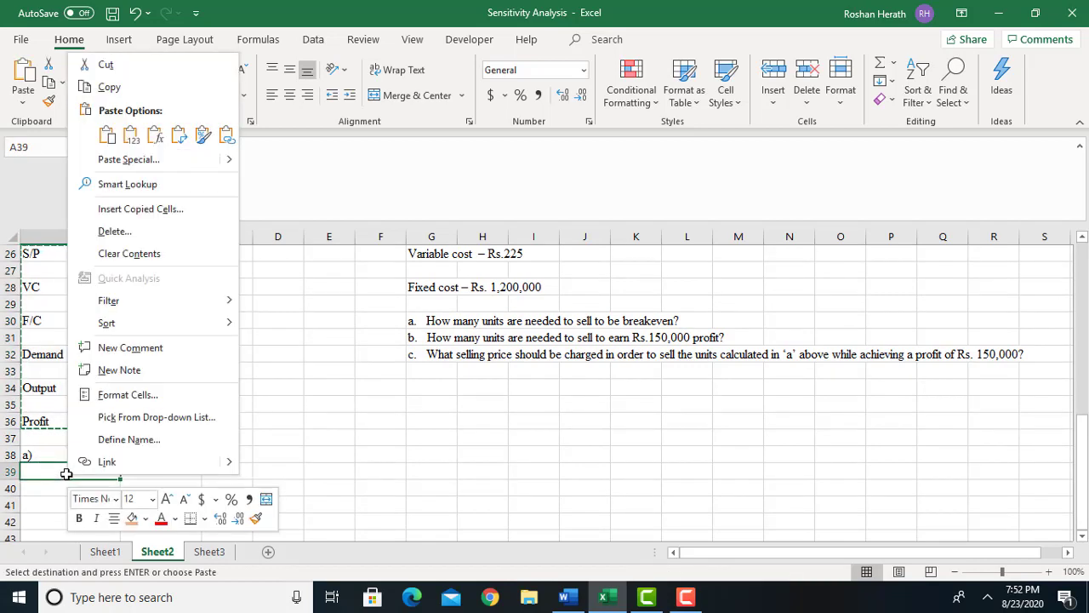
click(107, 134)
click(735, 405)
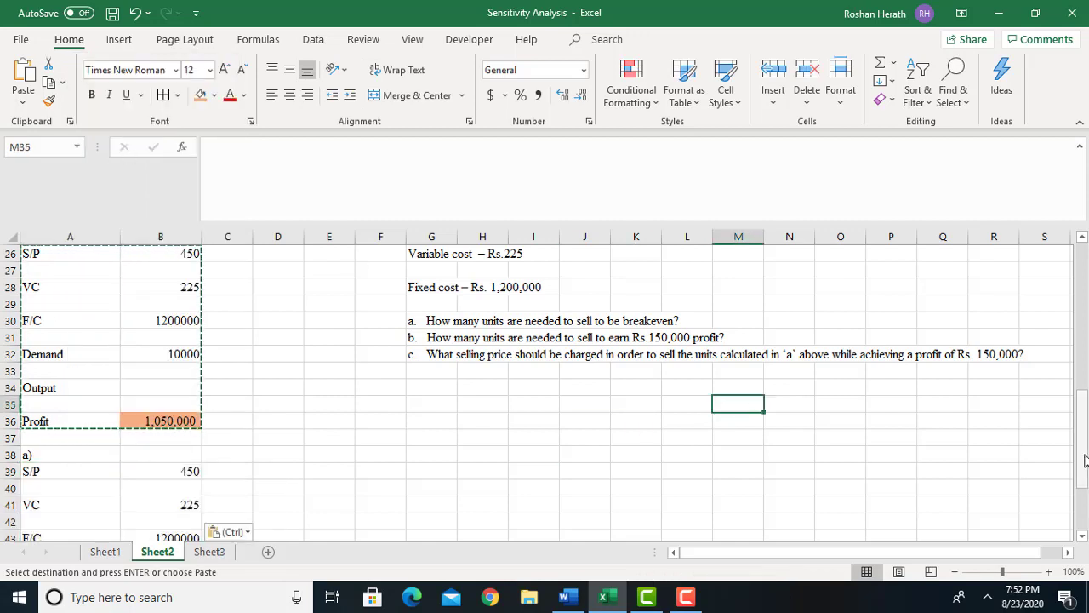
Step: Run Goal Seek to bring the part a) profit in B49 to 0 by changing the demand in B45, and accept the solution
drag(1085, 461, 1087, 547)
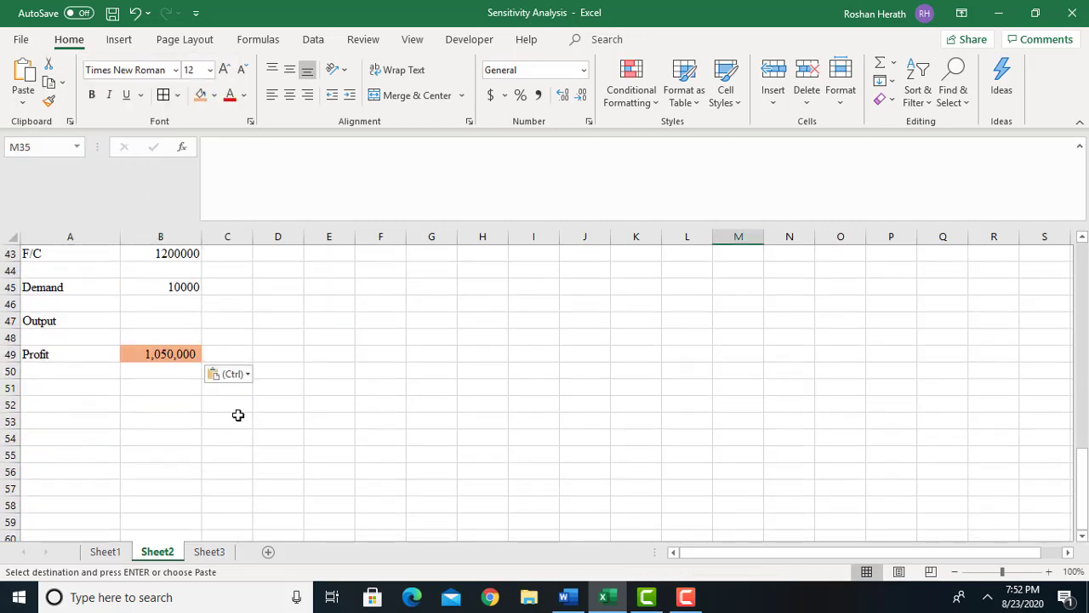
click(153, 350)
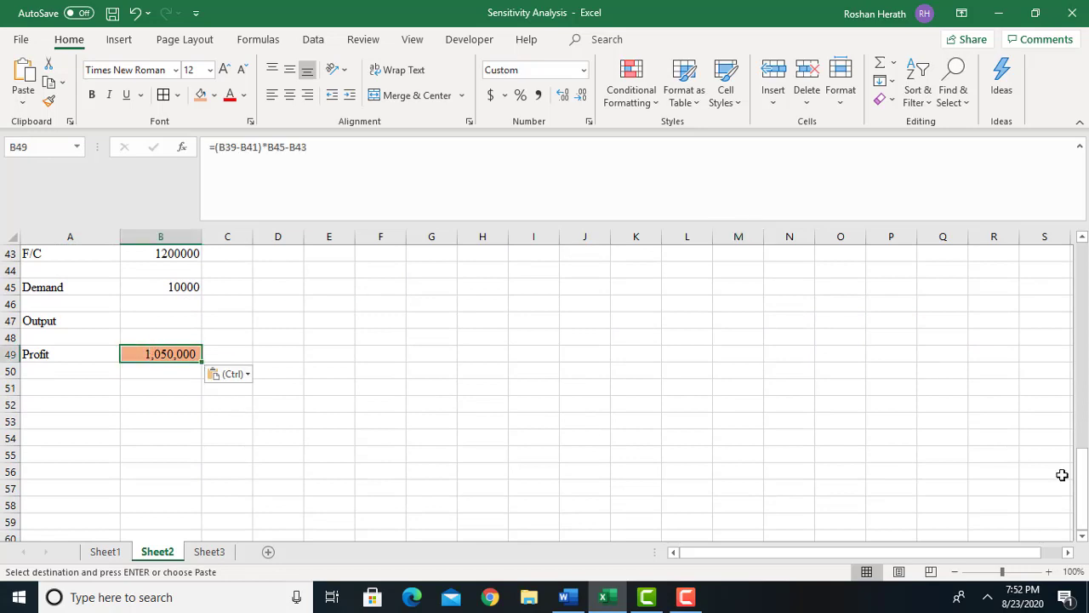
drag(1082, 479, 1082, 350)
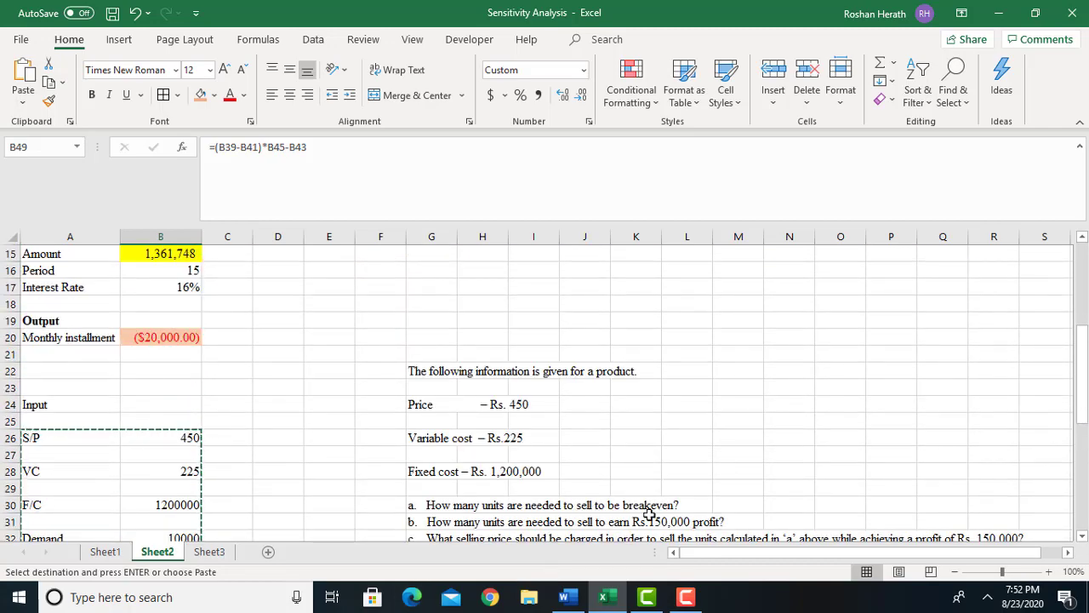
drag(1082, 419, 1079, 455)
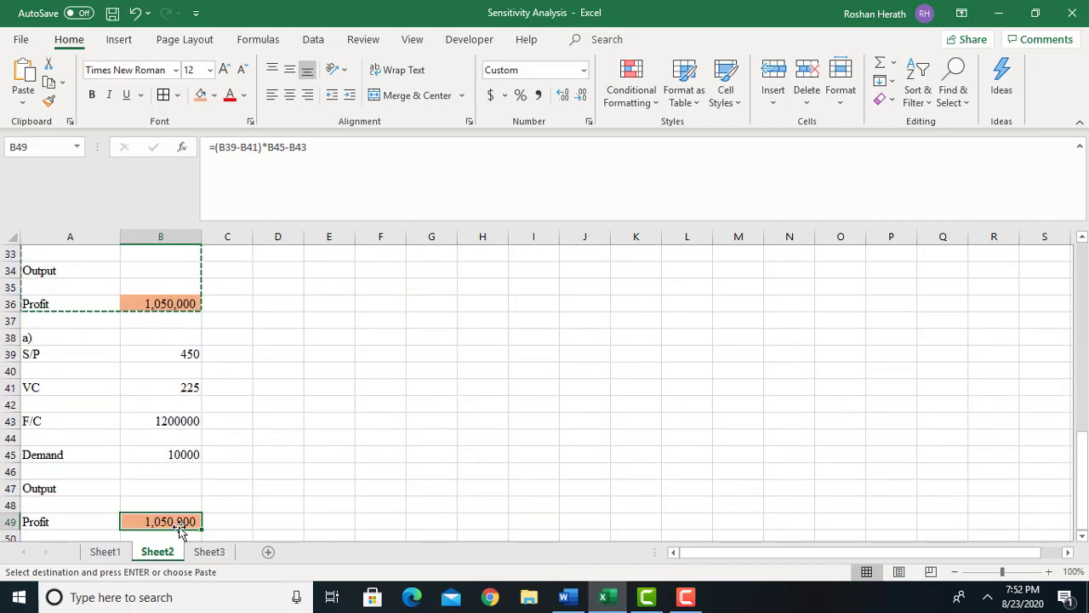
click(312, 40)
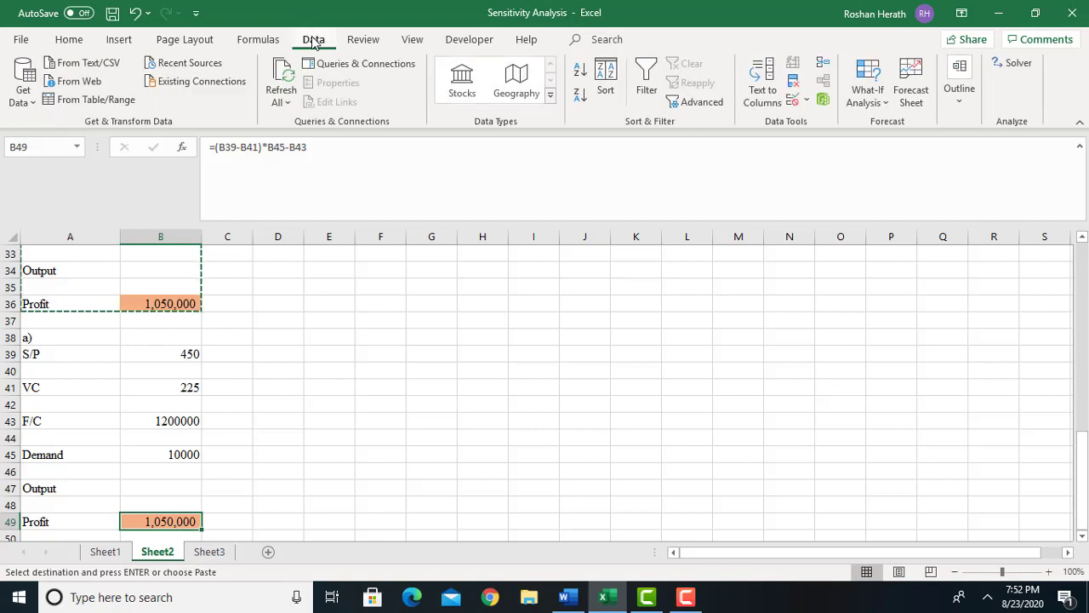
click(859, 103)
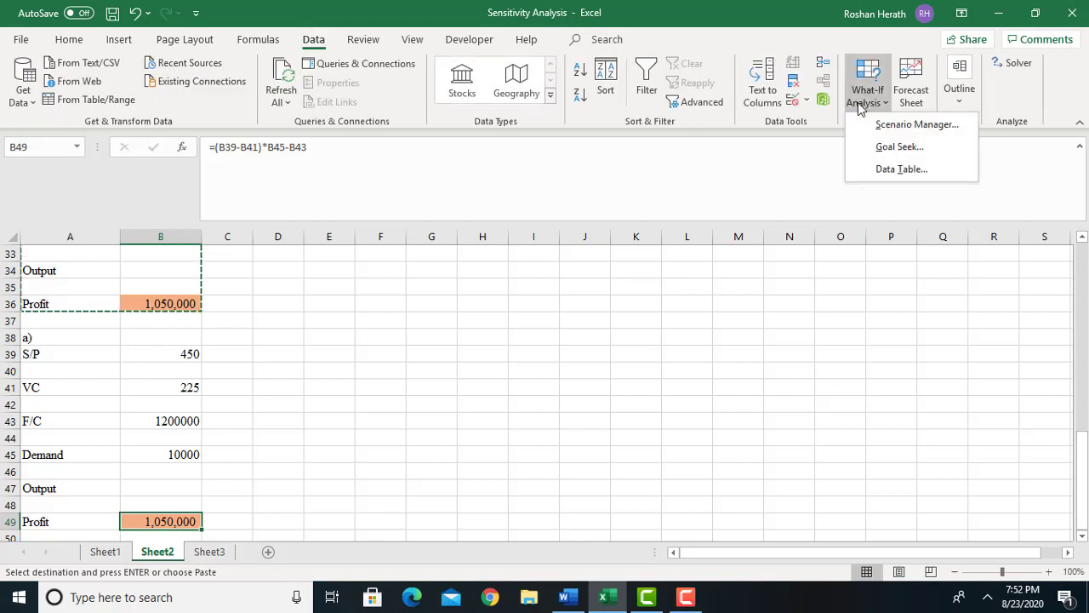
click(900, 146)
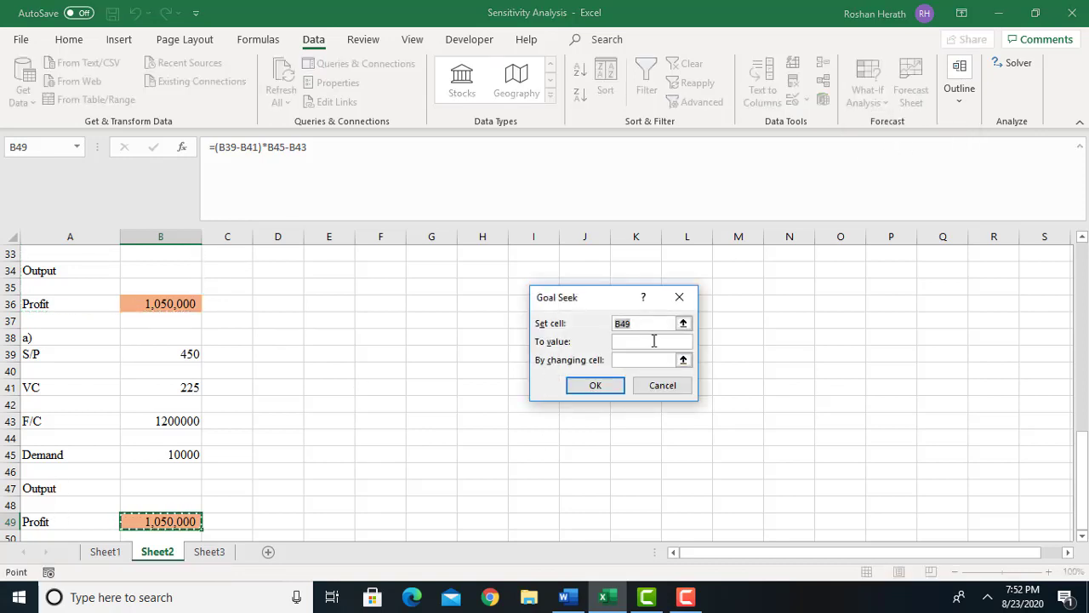
key(BackSpace)
click(161, 520)
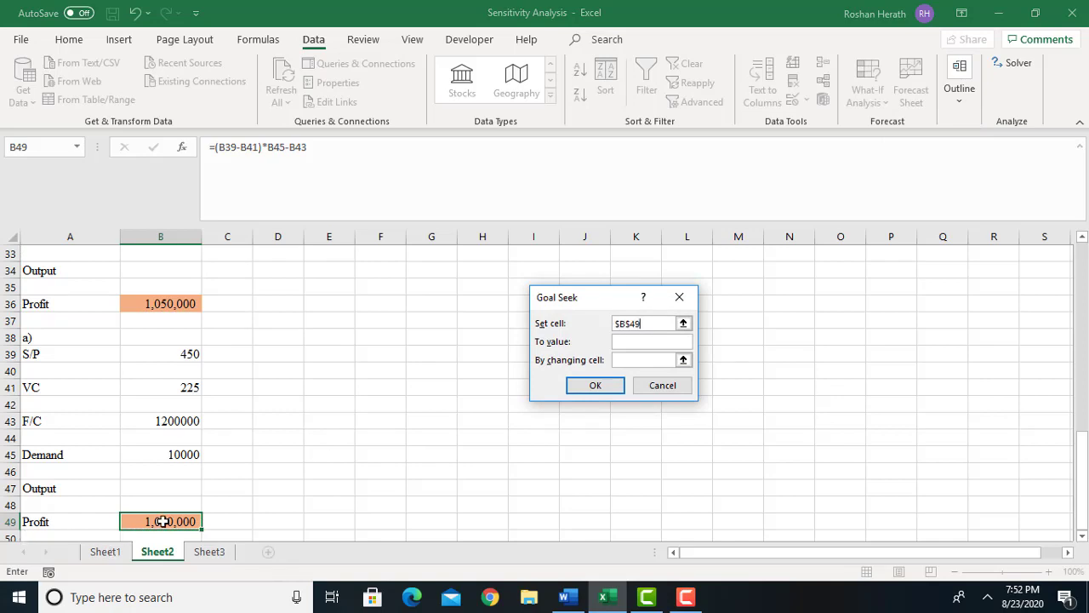
click(628, 348)
click(636, 359)
mouse_move(1085, 466)
mouse_down()
mouse_move(1079, 391)
mouse_move(1079, 464)
mouse_up()
click(151, 452)
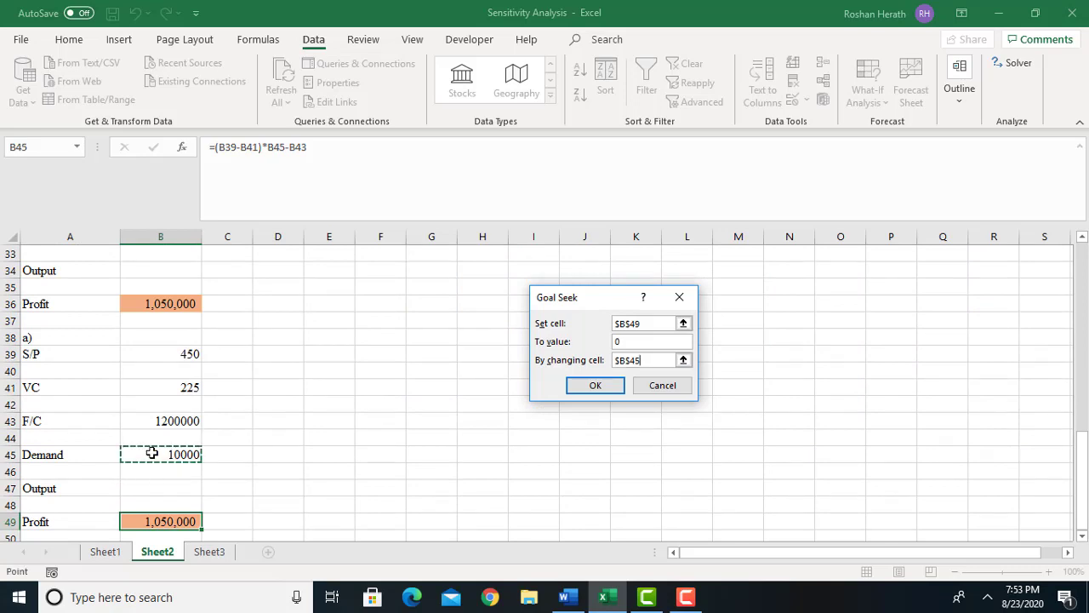
click(593, 386)
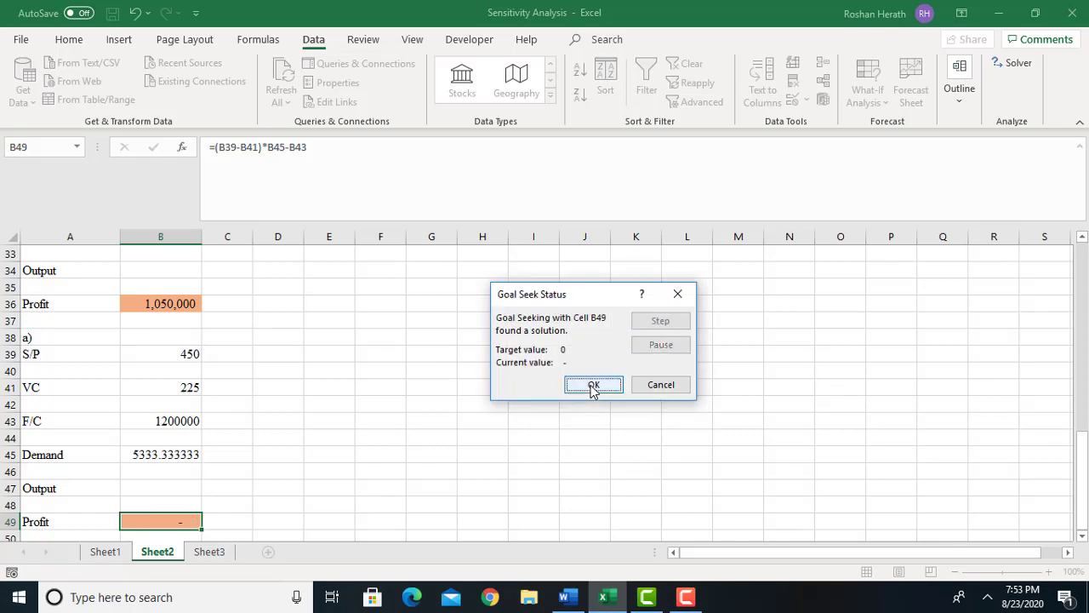
click(593, 385)
Step: Fill the part a) demand cell B45 with yellow
click(142, 458)
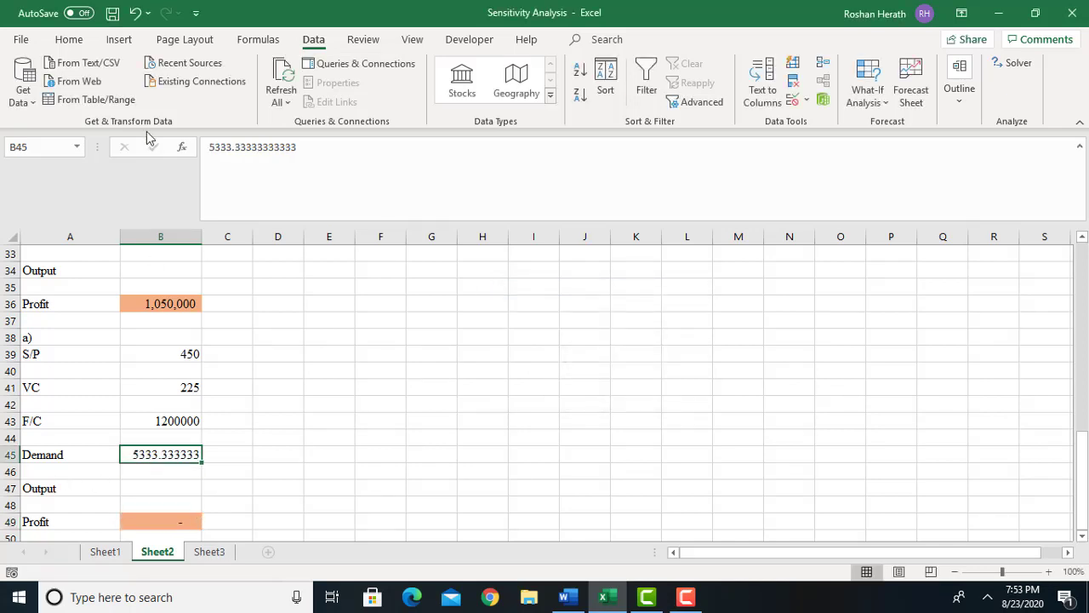
click(70, 40)
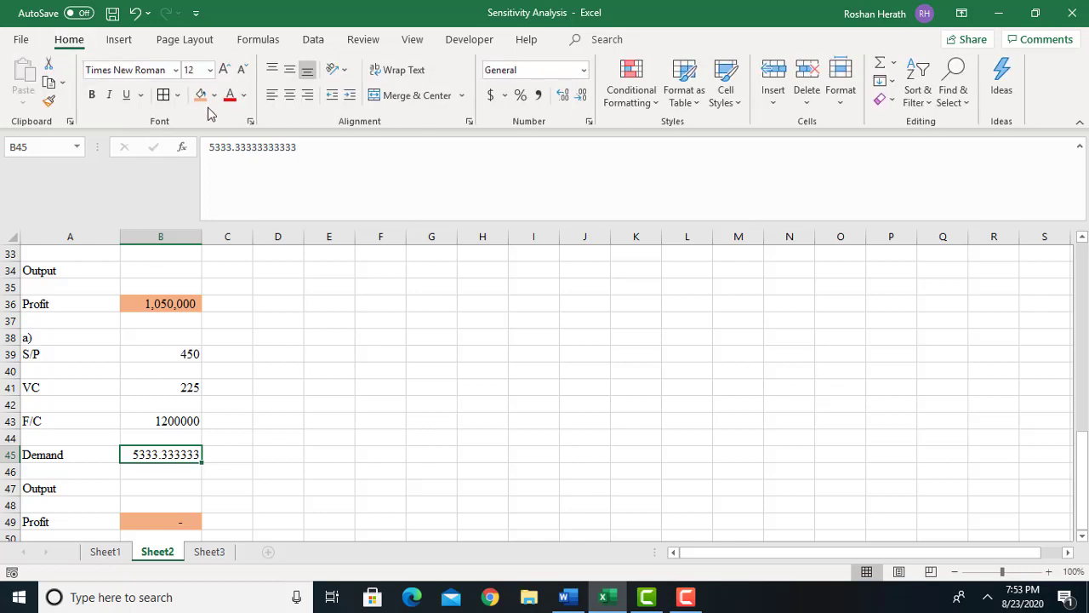
click(215, 97)
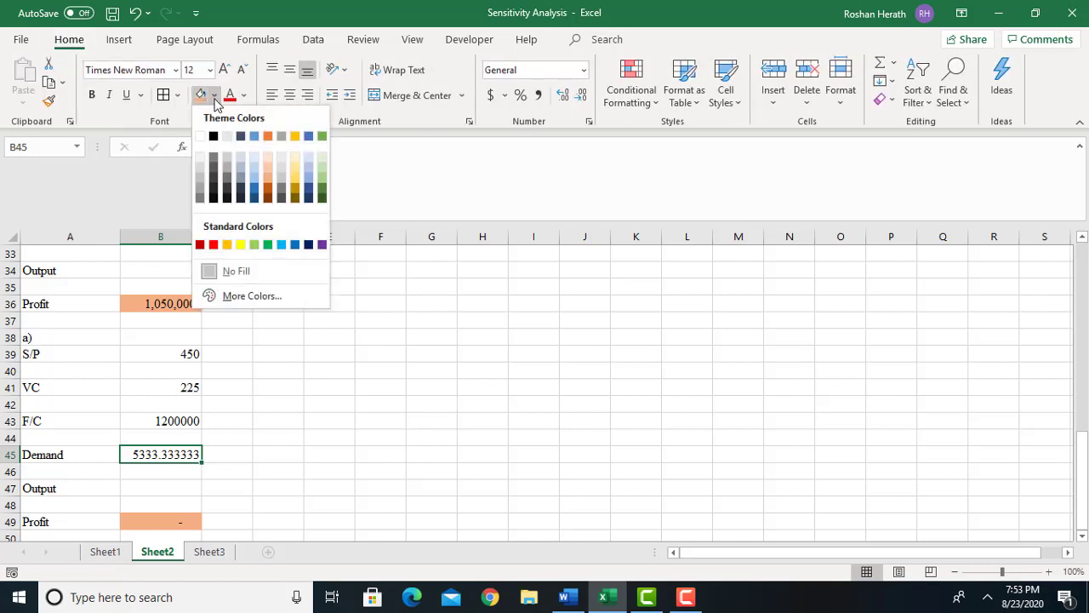
click(241, 245)
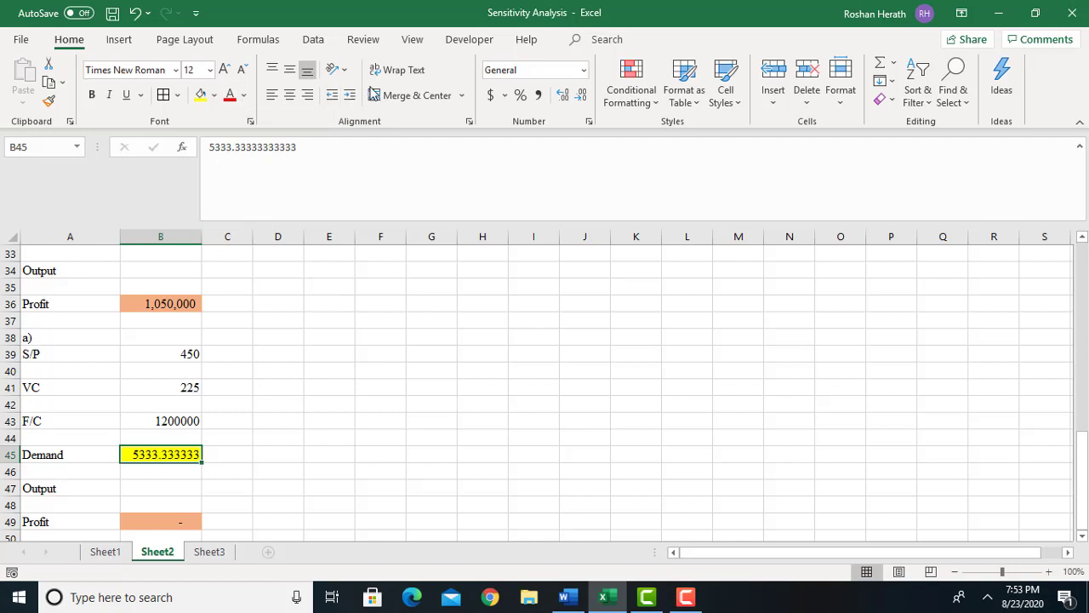
Step: Adjust the indent of the demand value in B45 and narrow column B to fit it
click(354, 96)
click(354, 96)
click(354, 96)
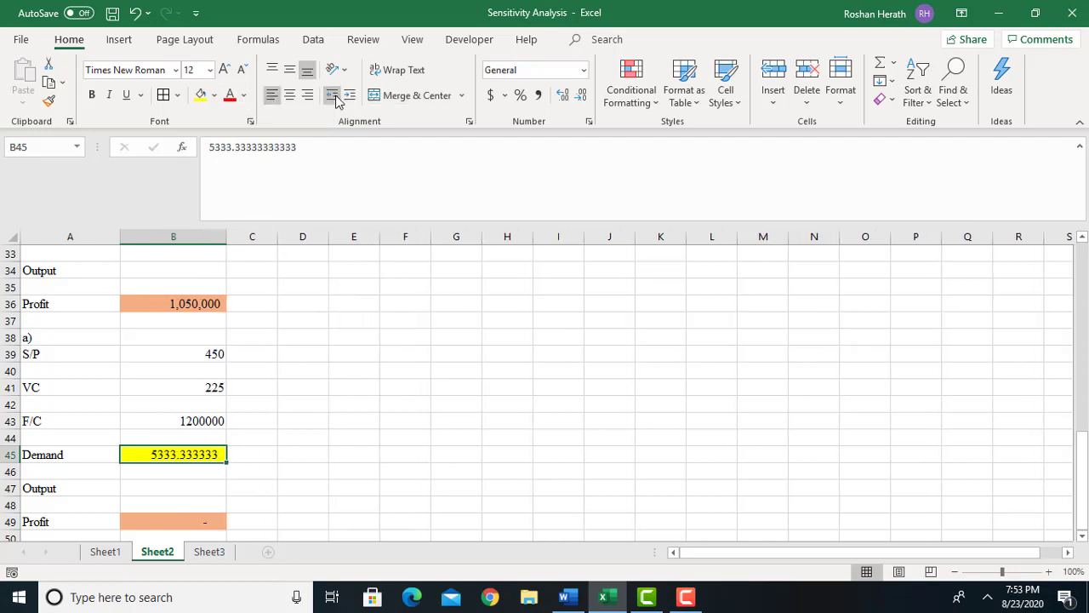
click(335, 96)
click(335, 97)
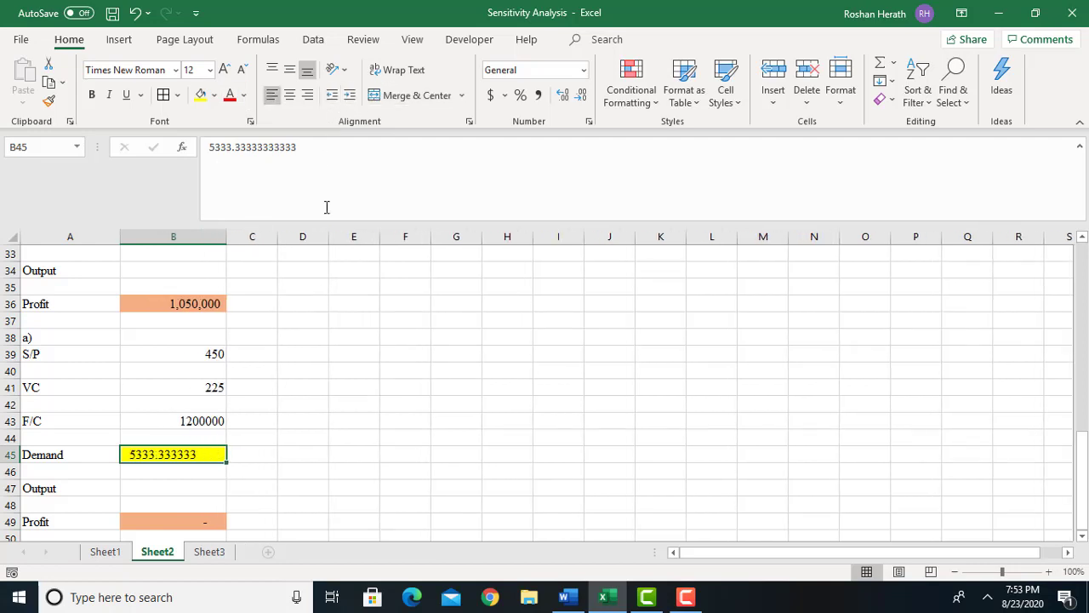
drag(221, 238, 203, 242)
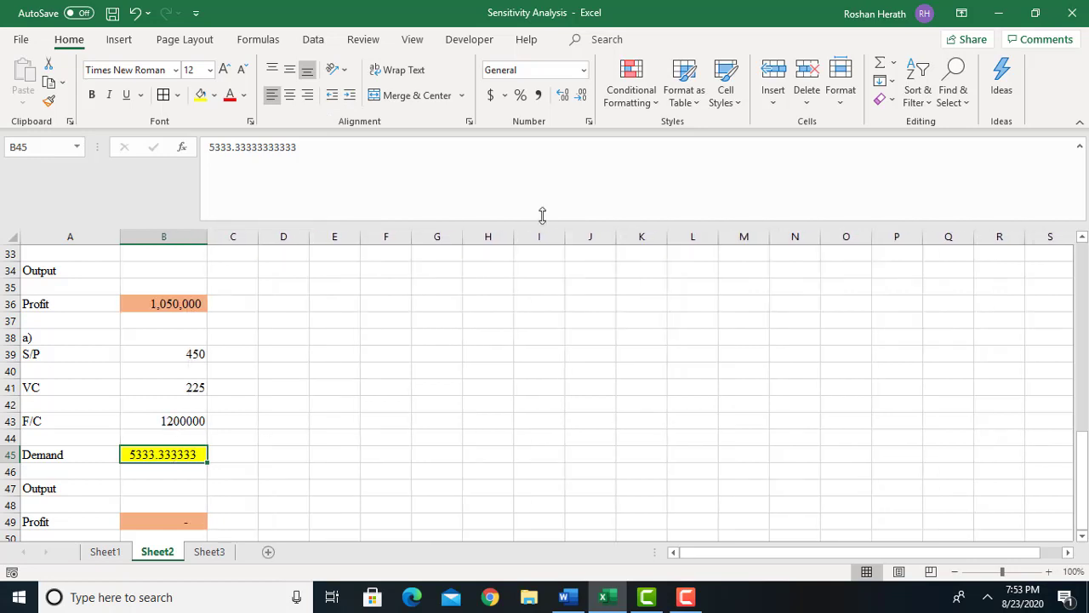
Step: Reduce the demand value in B45 to no decimal places
click(582, 96)
click(582, 96)
click(582, 96)
click(582, 97)
click(582, 97)
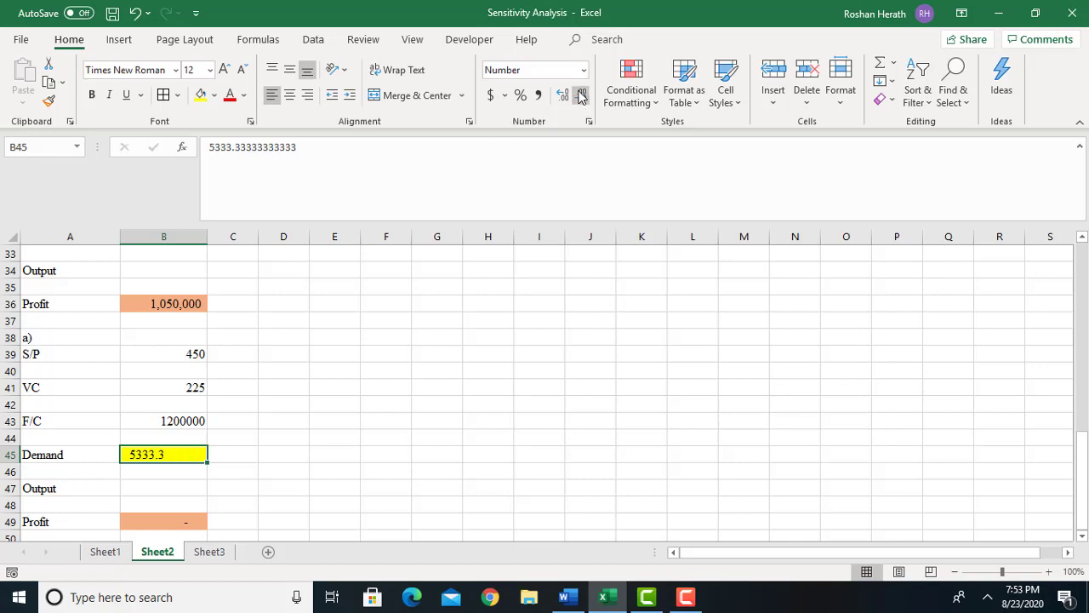
click(582, 96)
click(151, 521)
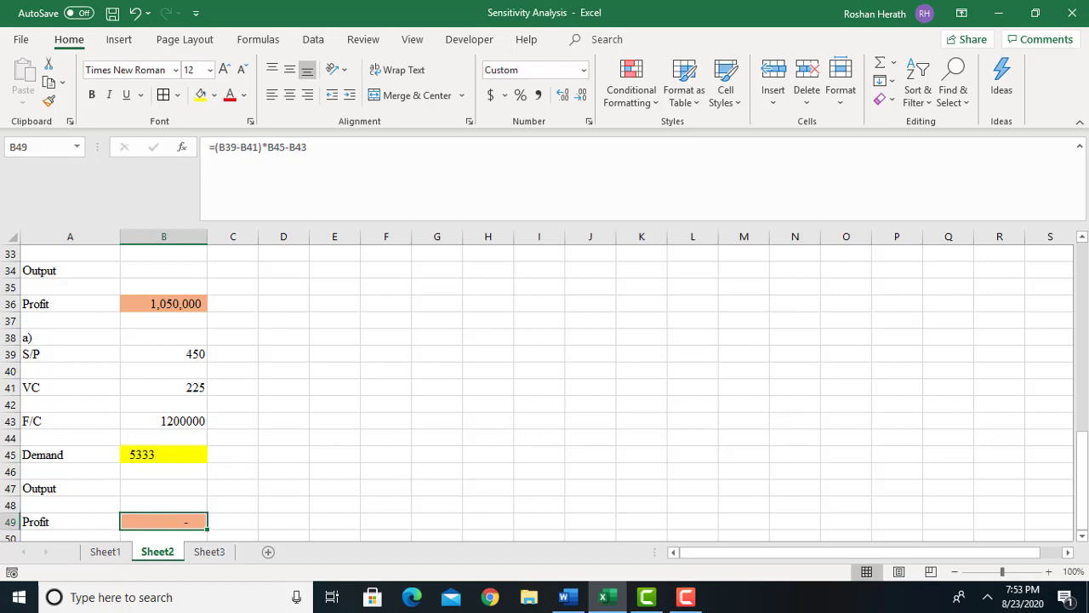
Step: Enter the label b) in E38, in the same row as the a) label
drag(1083, 451, 1084, 390)
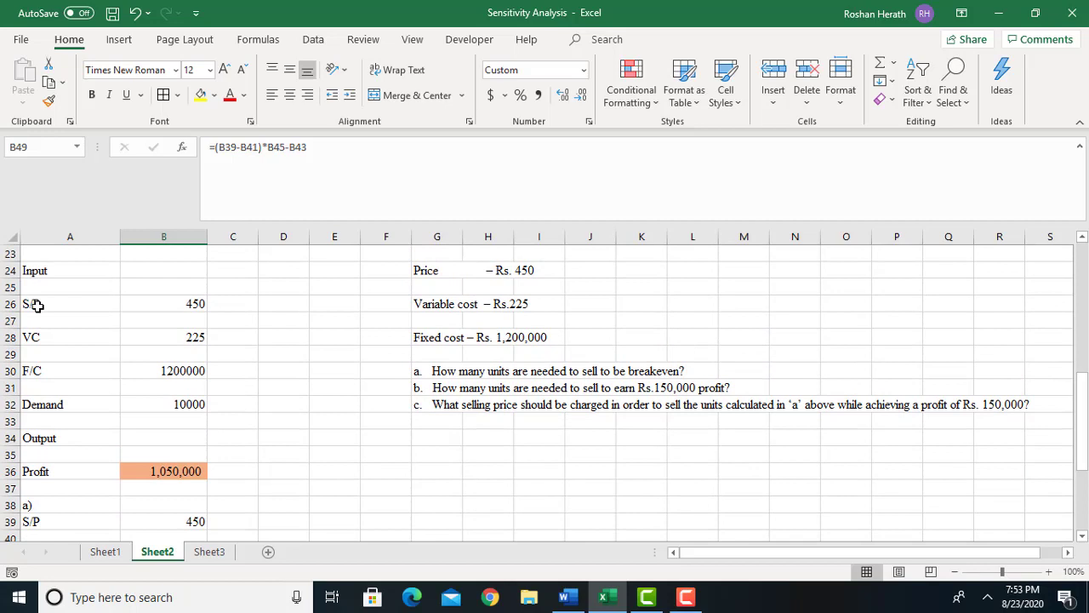
drag(37, 305, 175, 470)
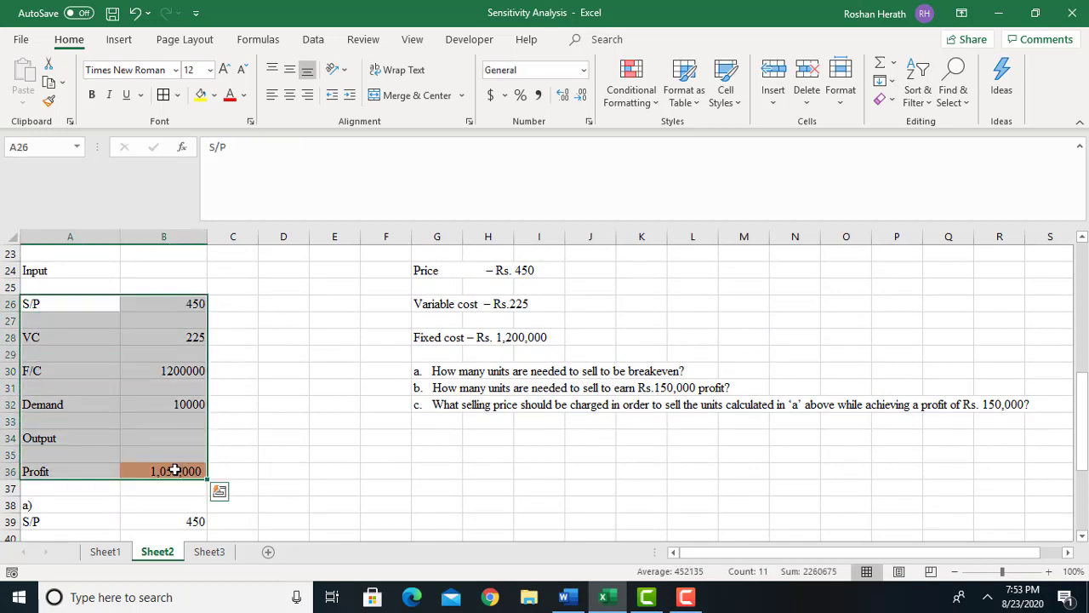
key(ctrl+c)
click(338, 504)
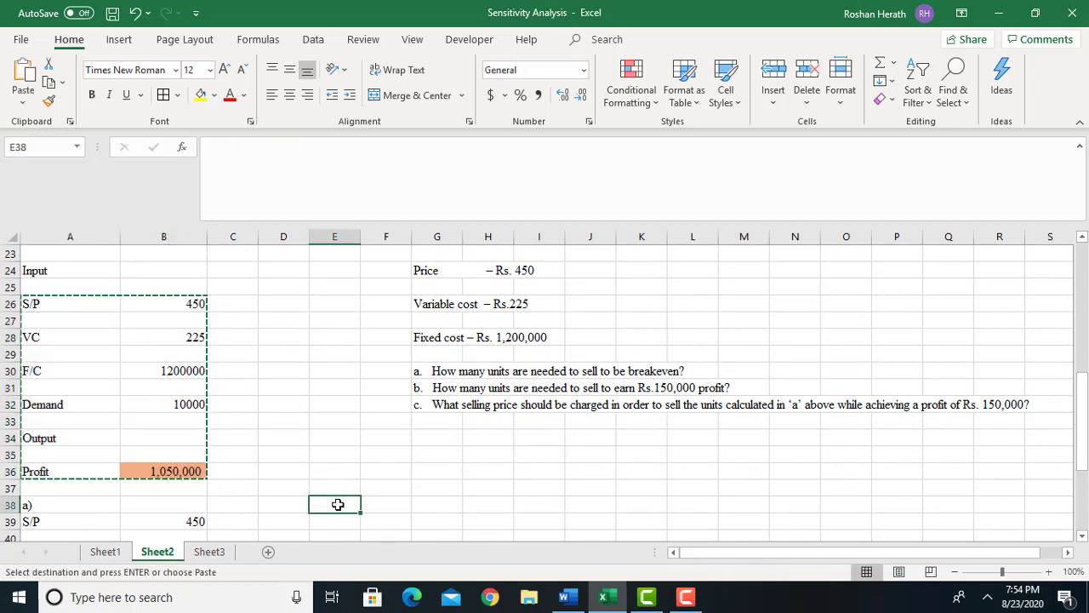
text(b))
click(416, 500)
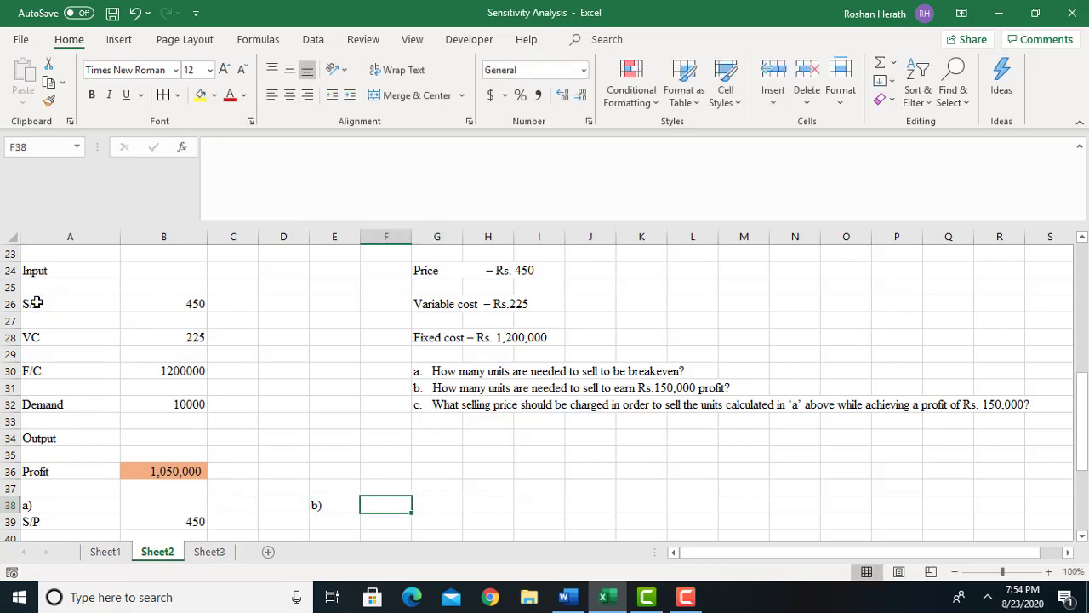
Step: Copy the profit model A26:B36 to F38 for part b) and widen column G to fit its profit value
drag(36, 303, 170, 475)
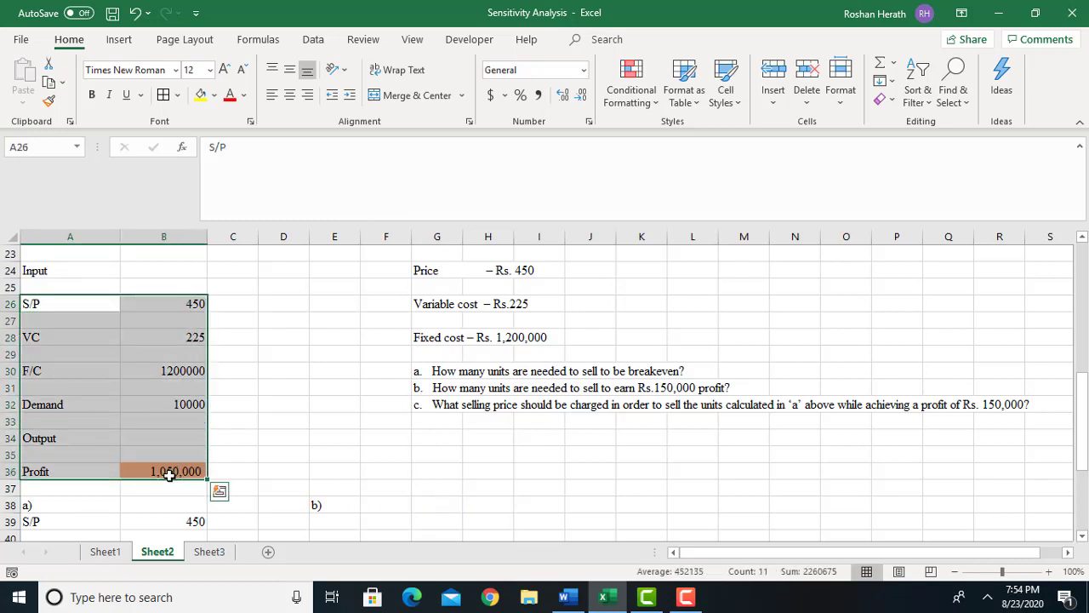
key(ctrl+c)
click(397, 505)
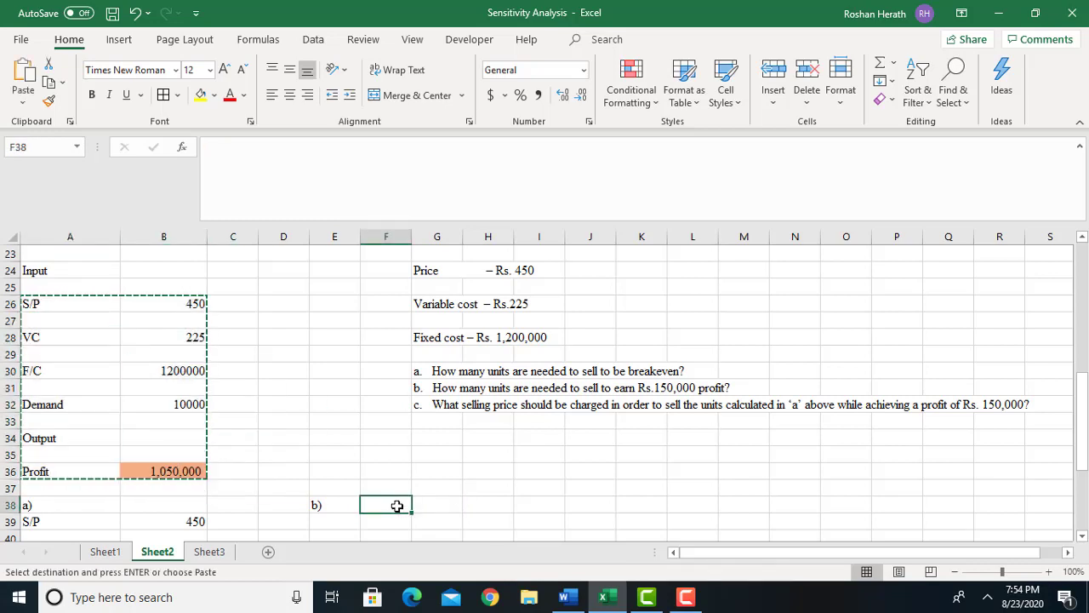
key(ctrl+v)
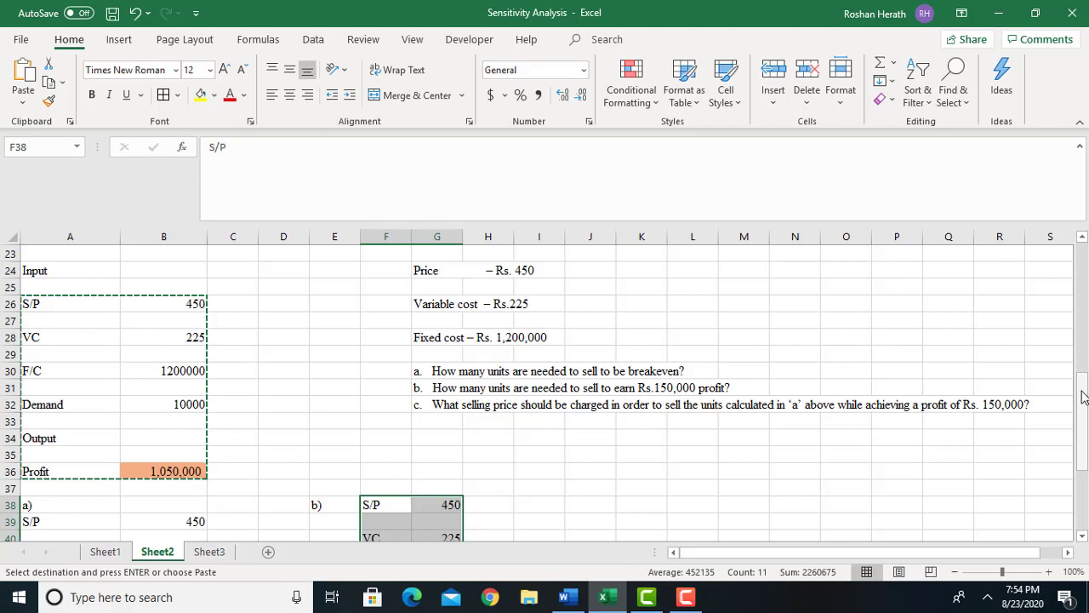
drag(1082, 397, 1082, 454)
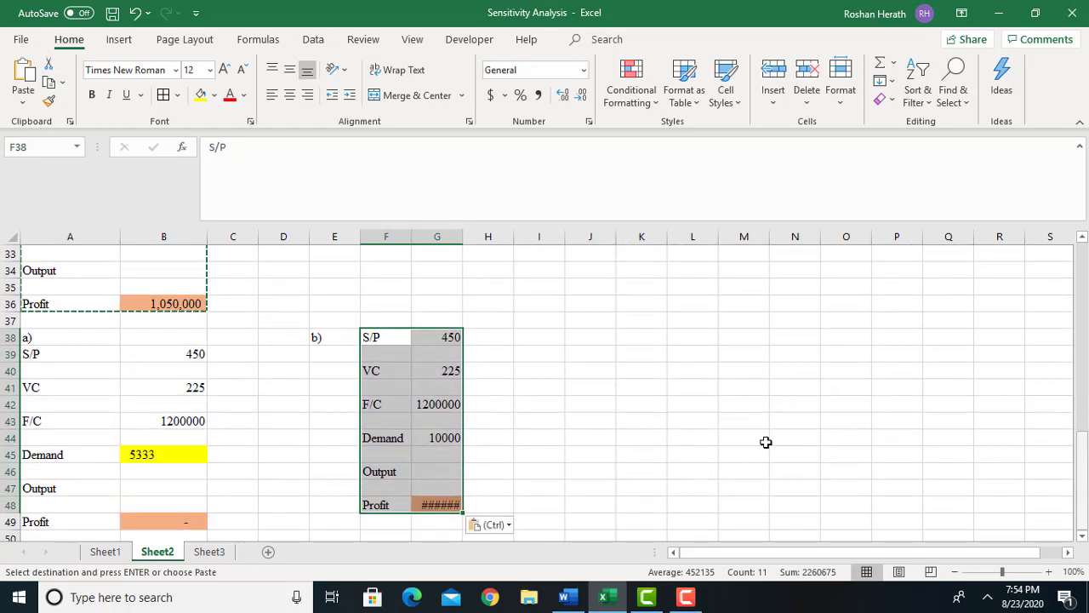
drag(462, 236, 476, 236)
click(452, 503)
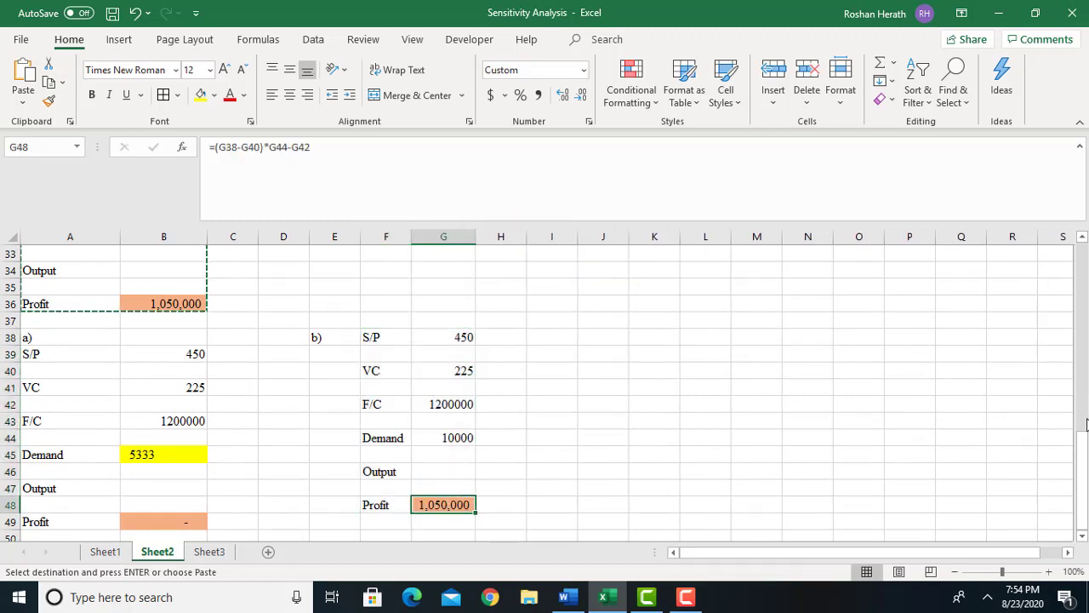
Step: Fill the part b) demand cell G44 with yellow
drag(1086, 442, 1075, 485)
click(430, 439)
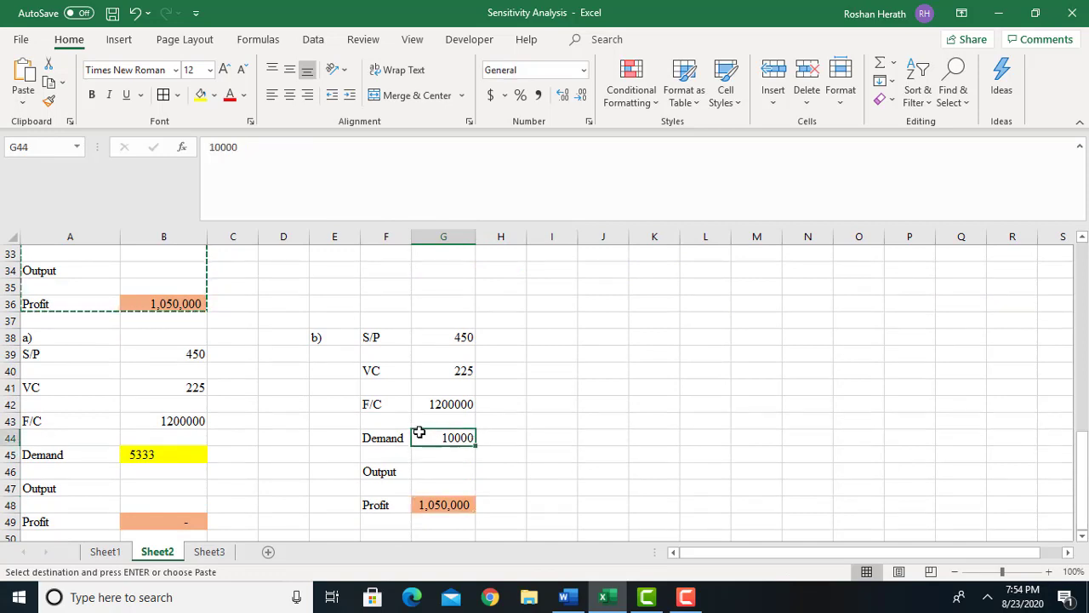
click(200, 97)
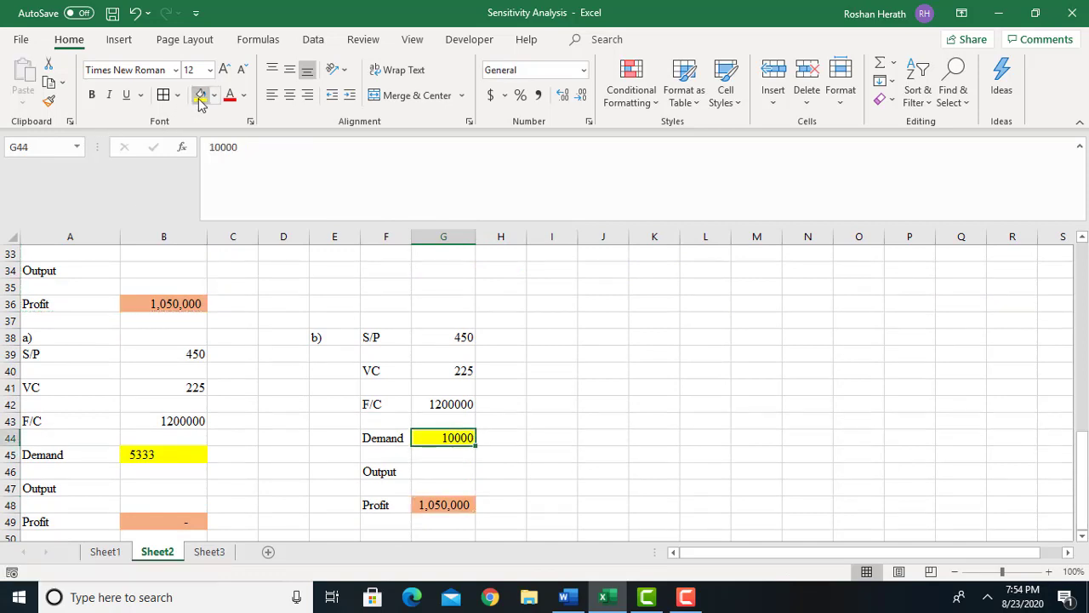
Step: Run Goal Seek on the part b) profit in G48 to reach 150000 by changing the demand in G44, and keep the solution
click(460, 517)
click(451, 507)
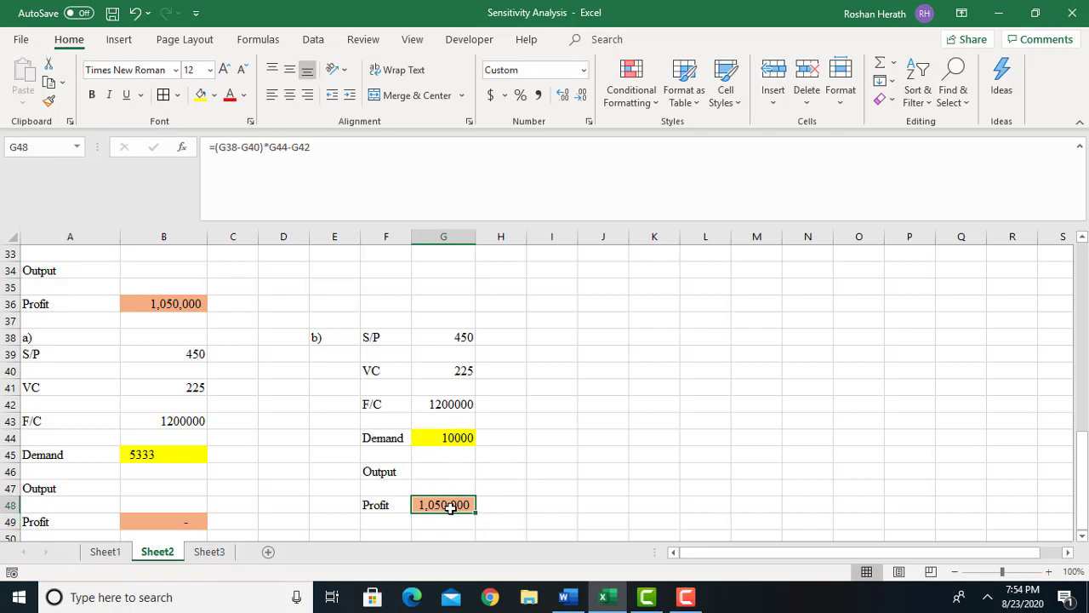
click(313, 40)
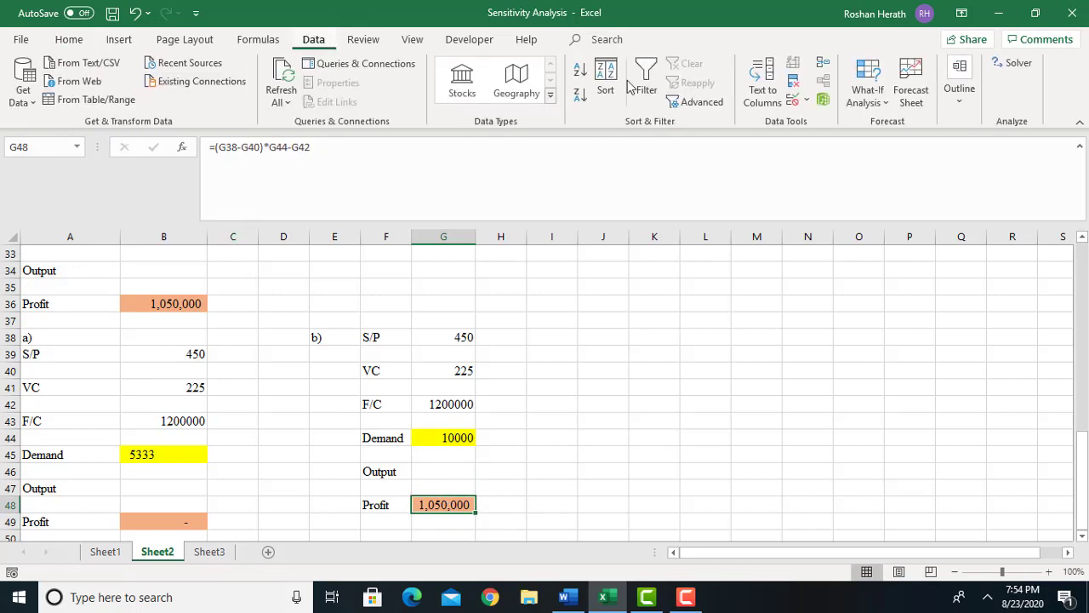
click(857, 110)
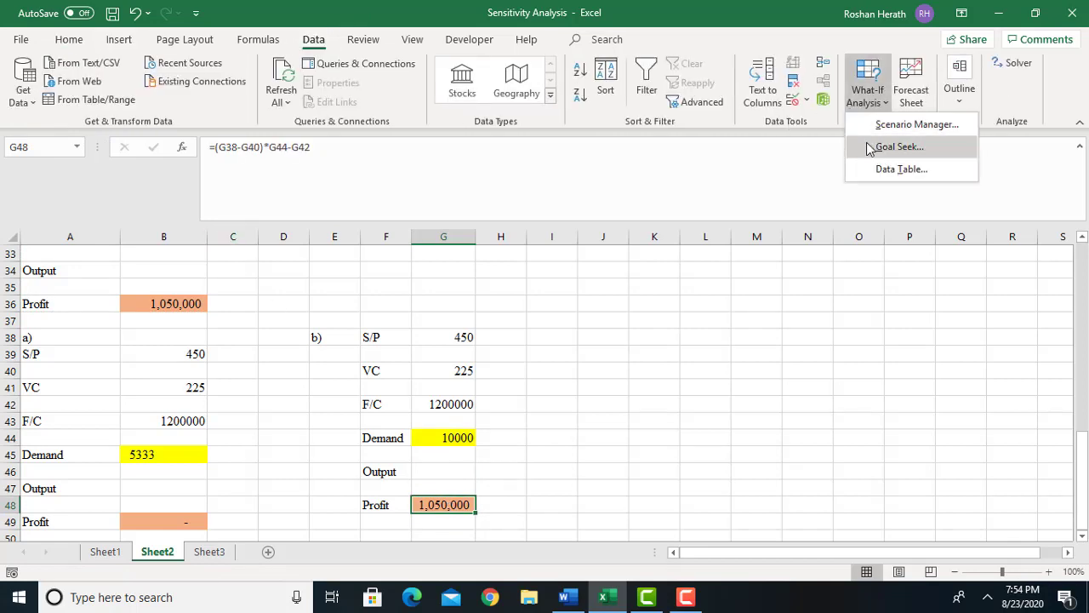
click(867, 147)
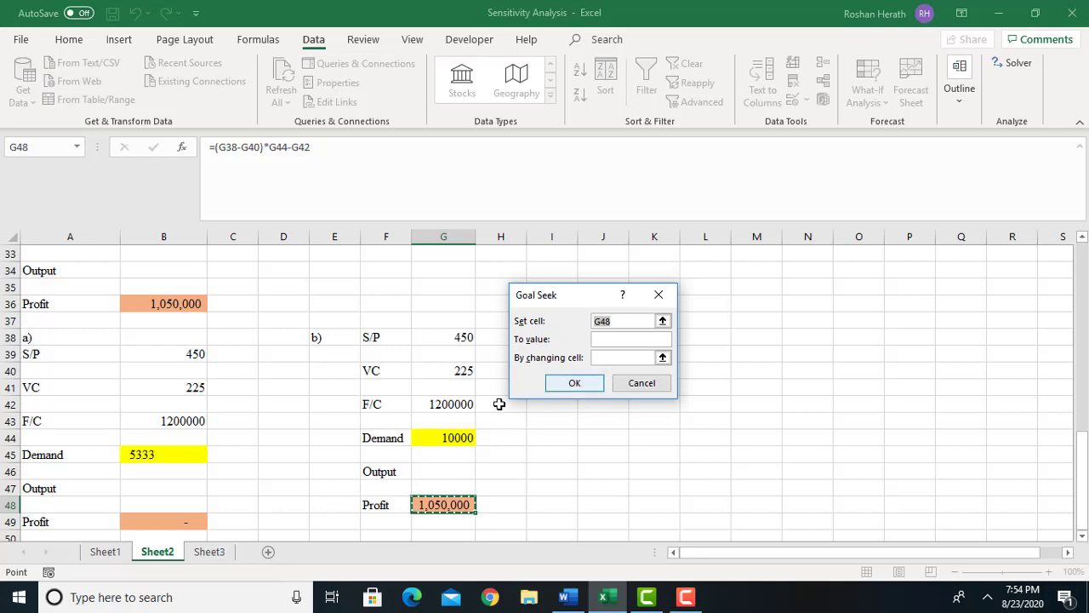
key(BackSpace)
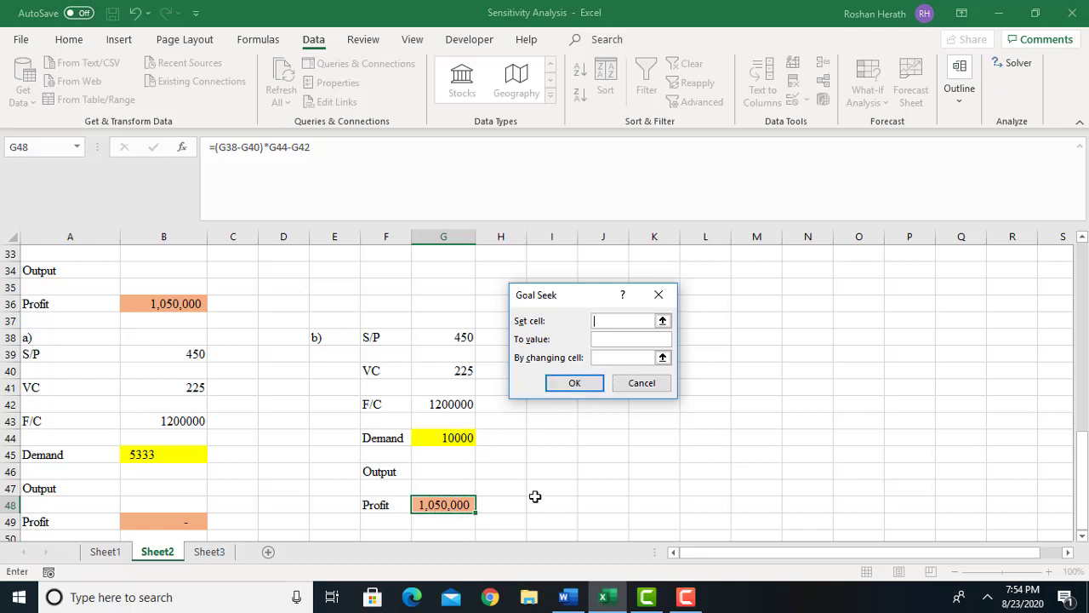
click(436, 502)
click(604, 340)
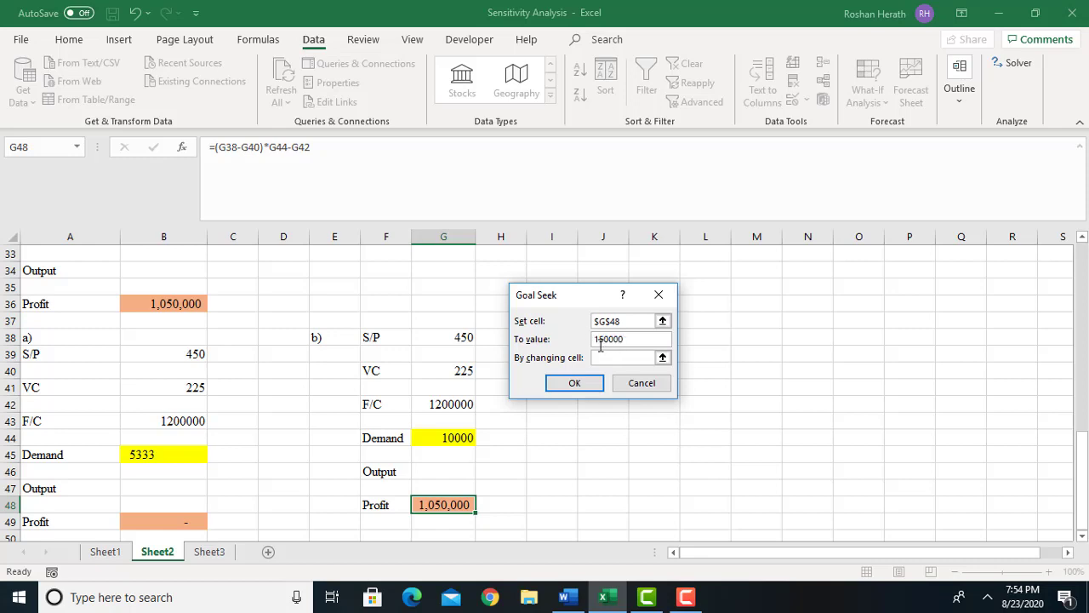
click(607, 357)
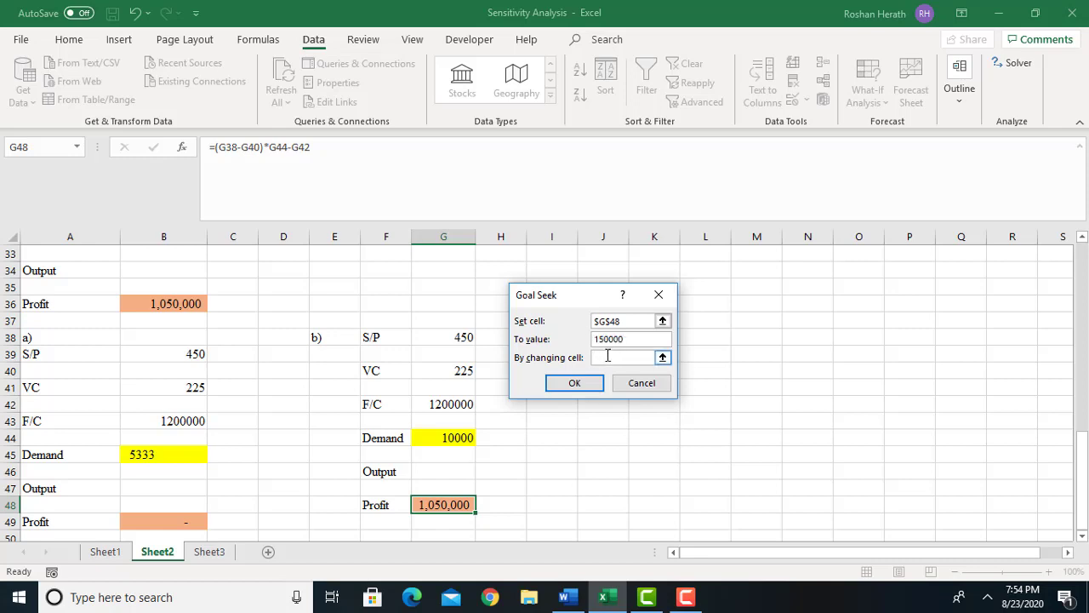
click(450, 437)
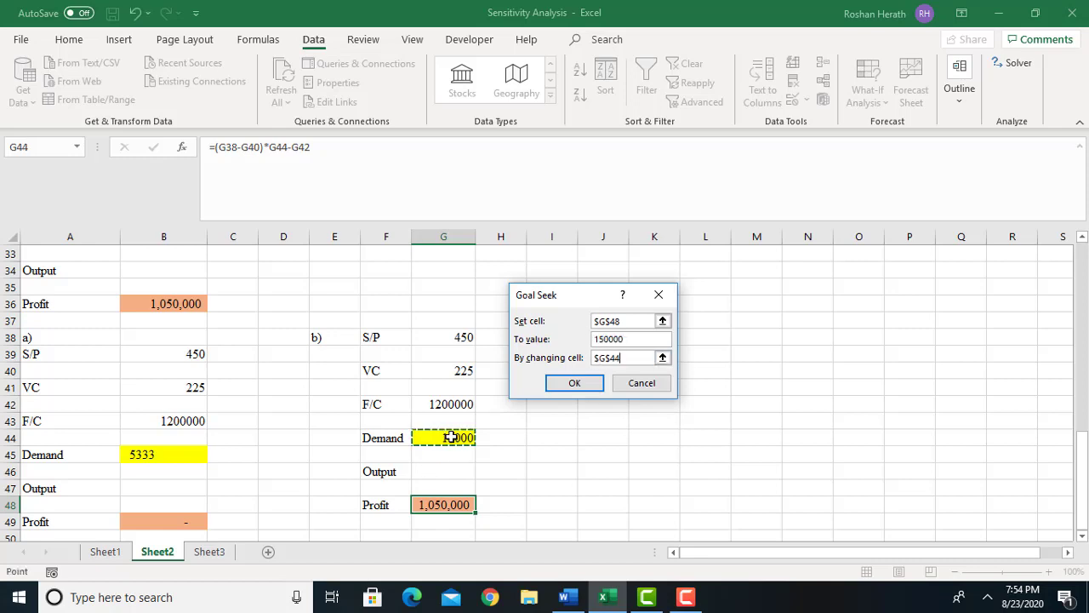
click(570, 386)
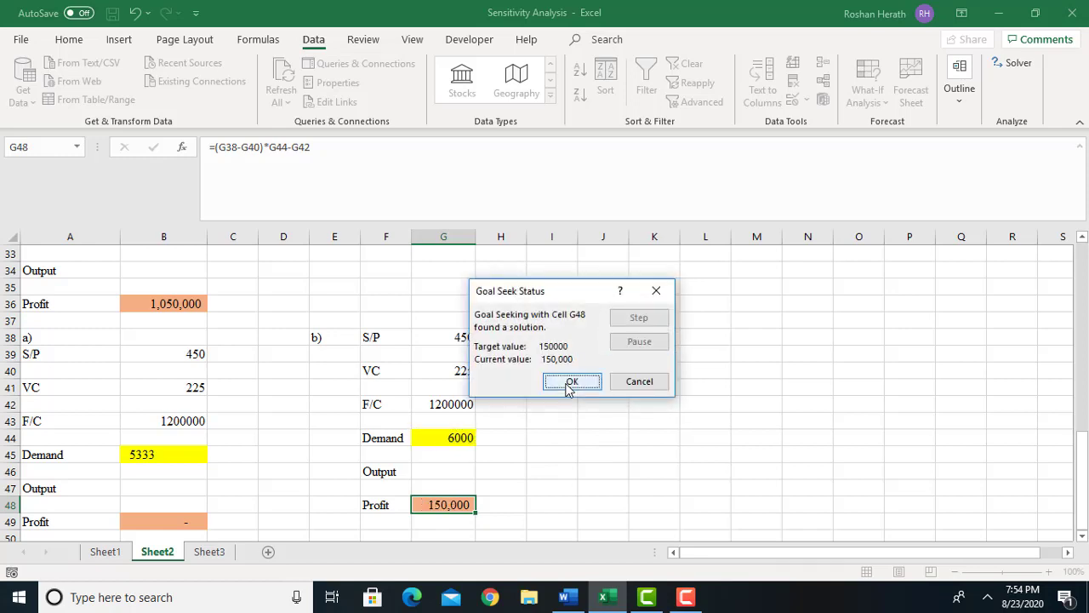
click(570, 384)
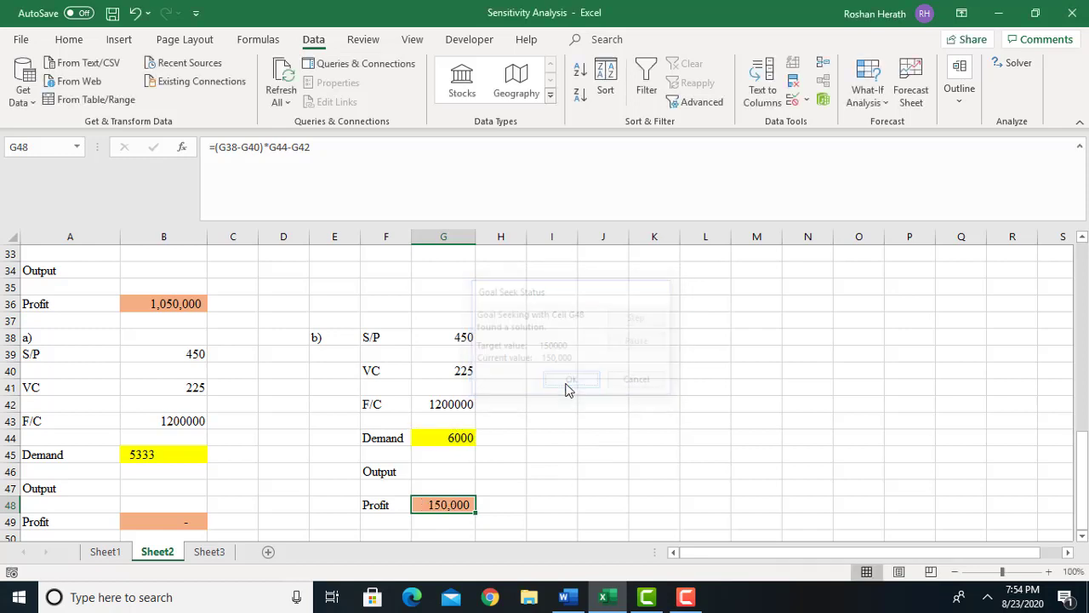
click(459, 436)
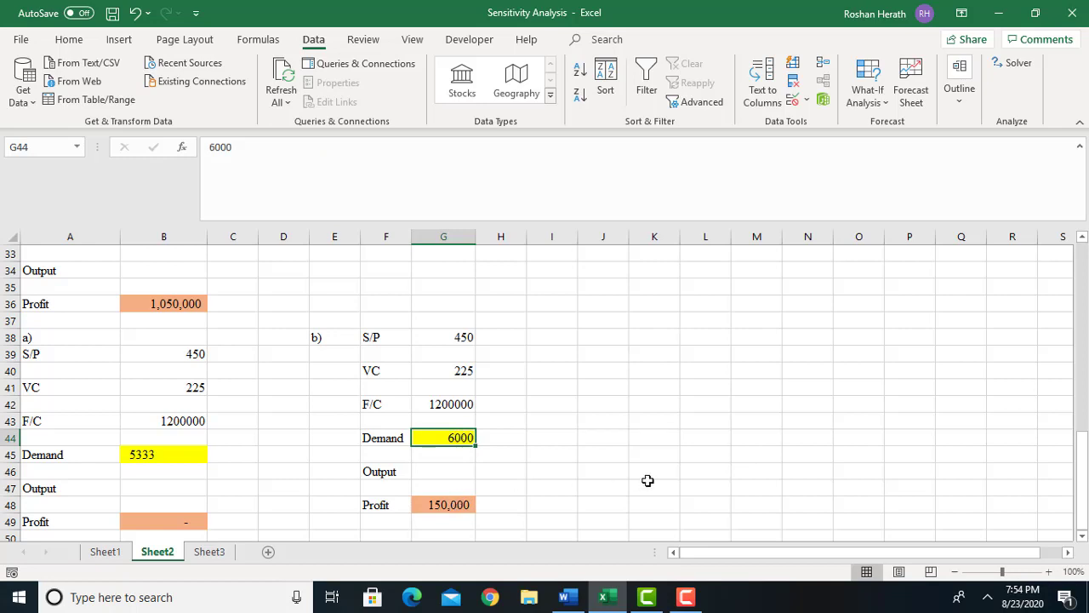
Step: Enter the label c) in I38, in the same row as the b) label
click(551, 340)
text(c)
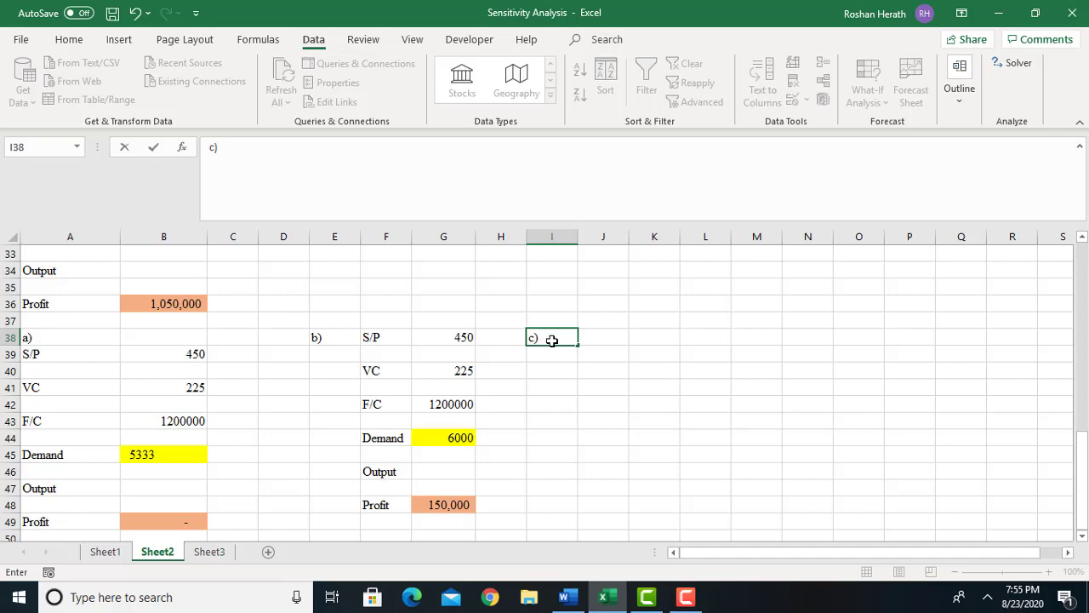
click(593, 339)
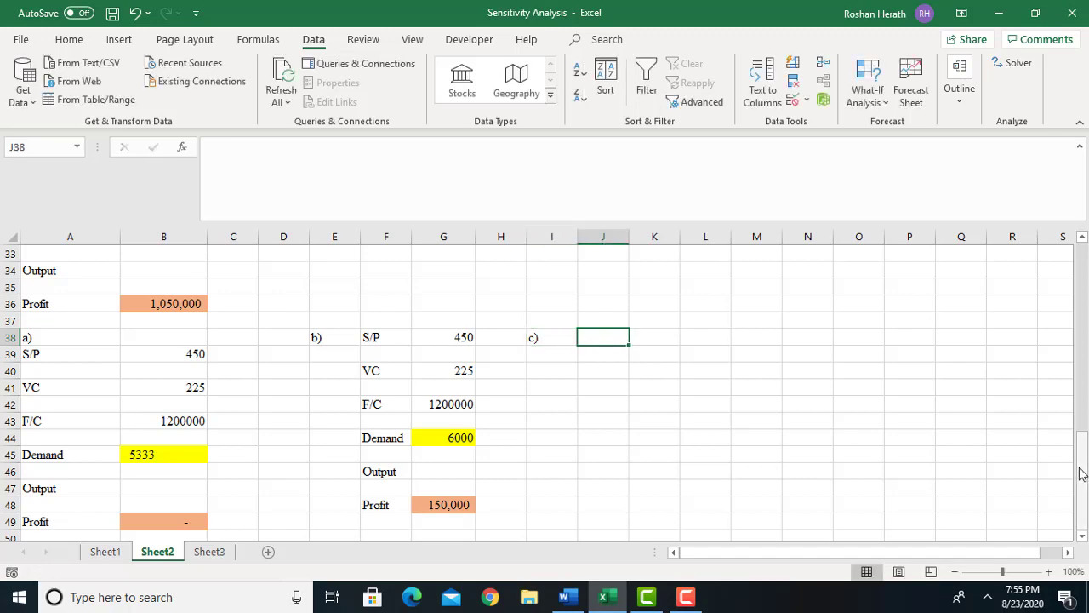
Step: Copy the solved part a) model A39:B49 to J39 for part c) and widen column K
drag(1080, 470, 1080, 438)
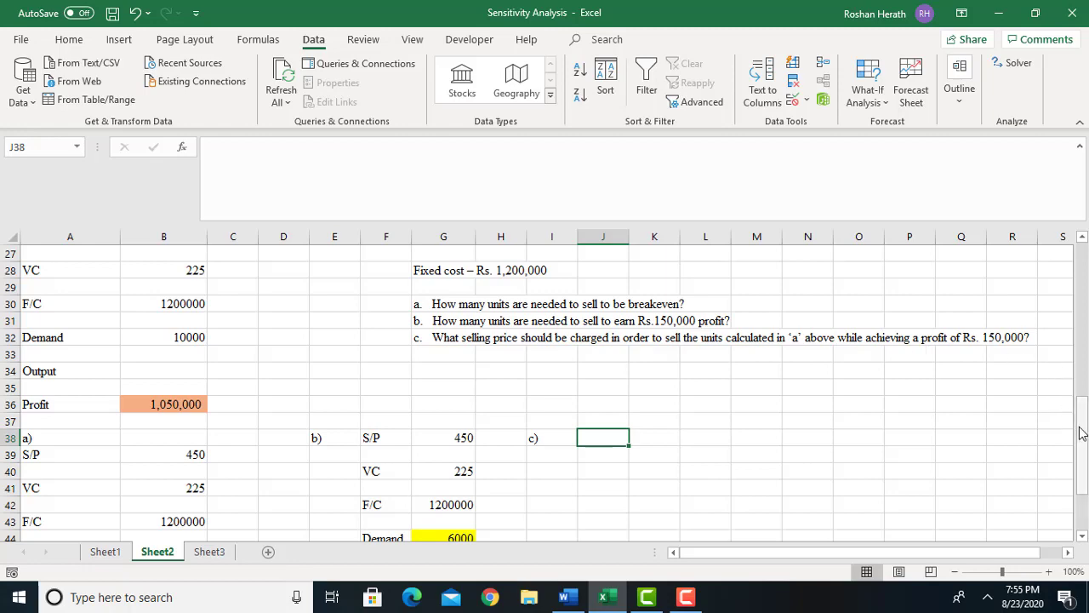
drag(1081, 417, 1080, 434)
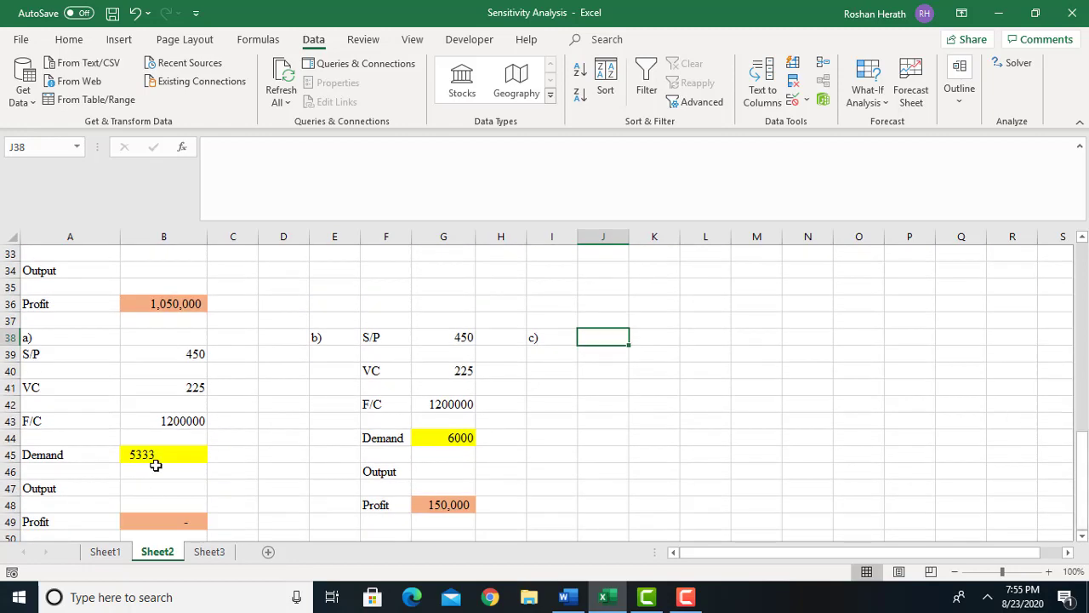
mouse_move(1082, 483)
mouse_down()
mouse_move(1084, 438)
mouse_move(1084, 465)
mouse_up()
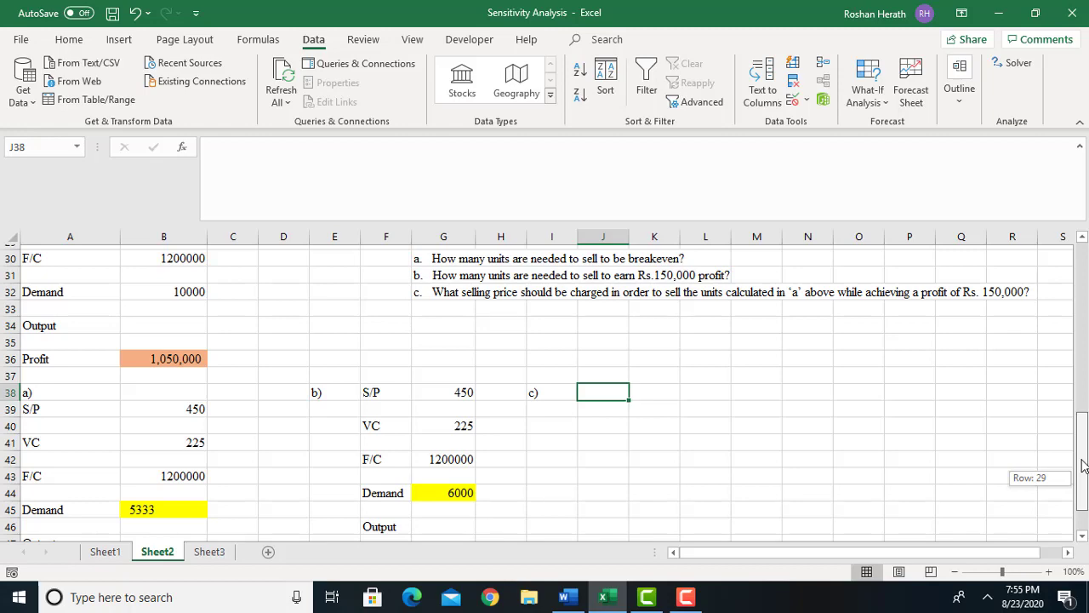
drag(1083, 464, 1084, 492)
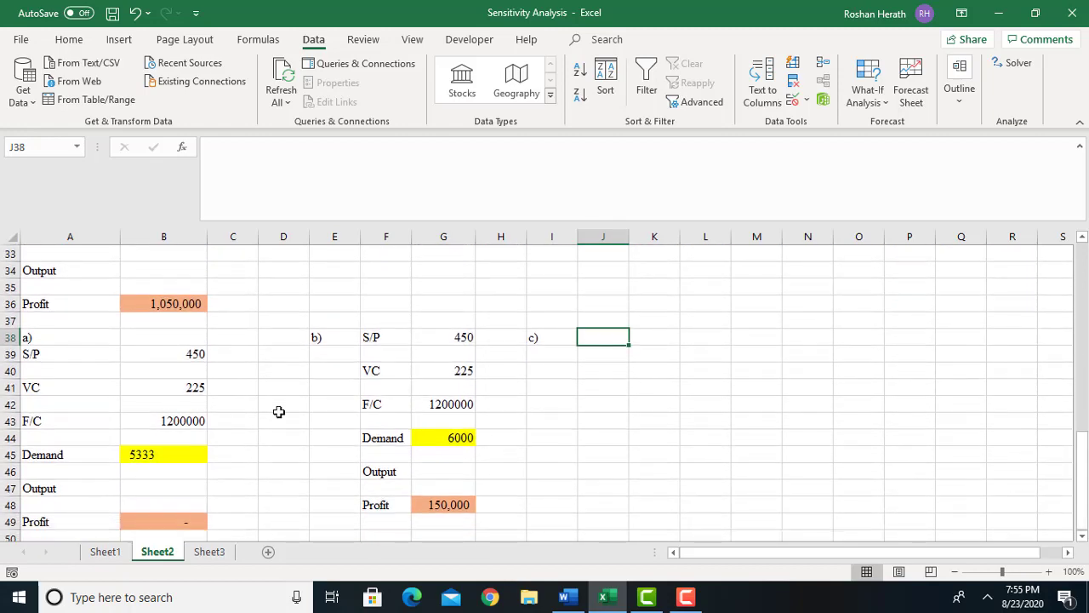
drag(42, 357, 177, 523)
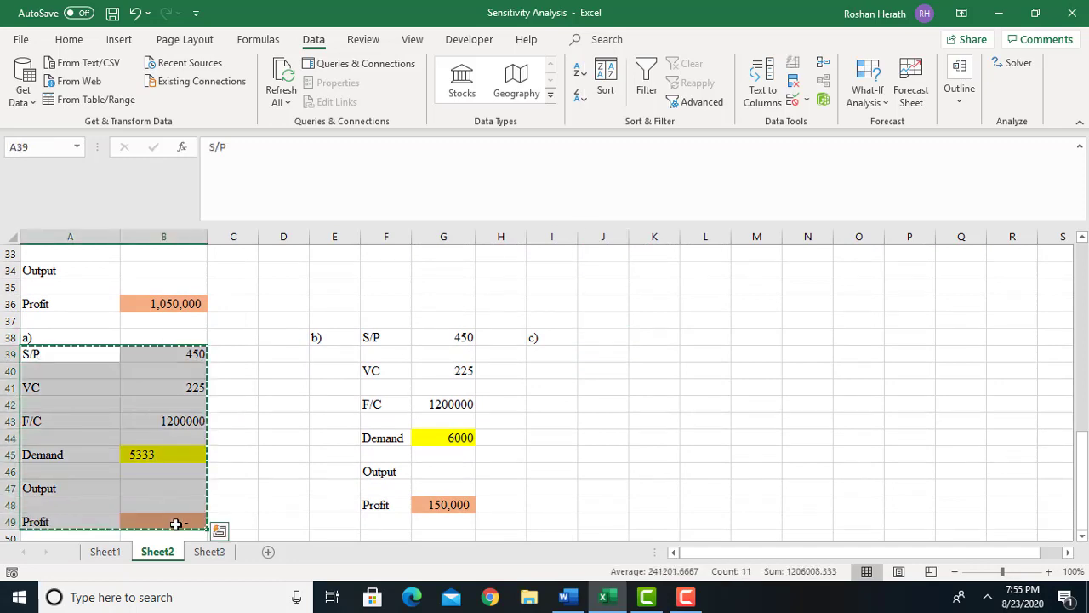
click(603, 350)
key(ctrl+v)
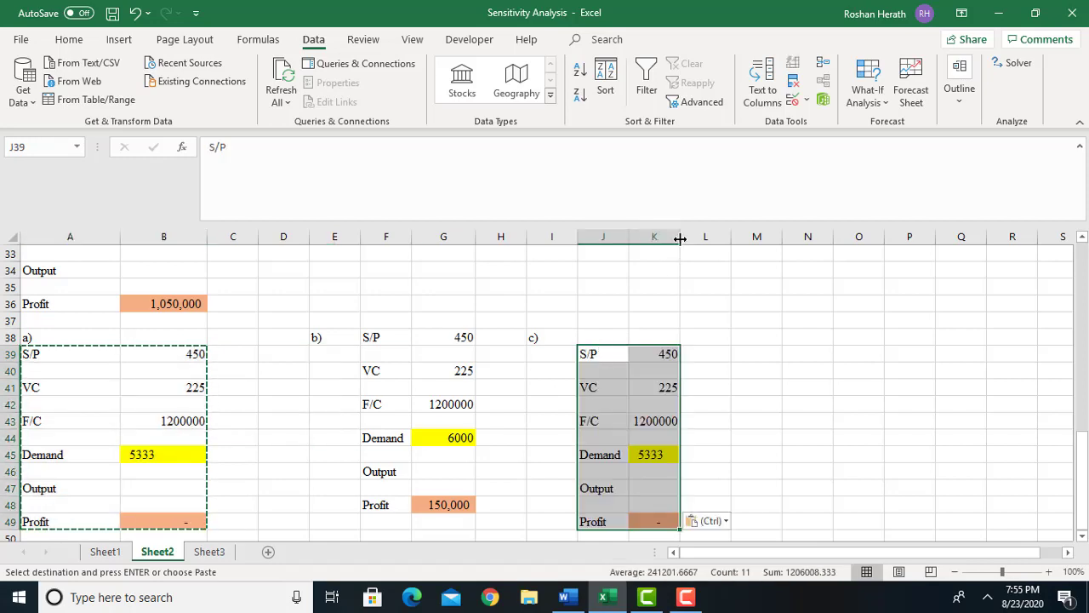
drag(680, 237, 701, 239)
click(815, 433)
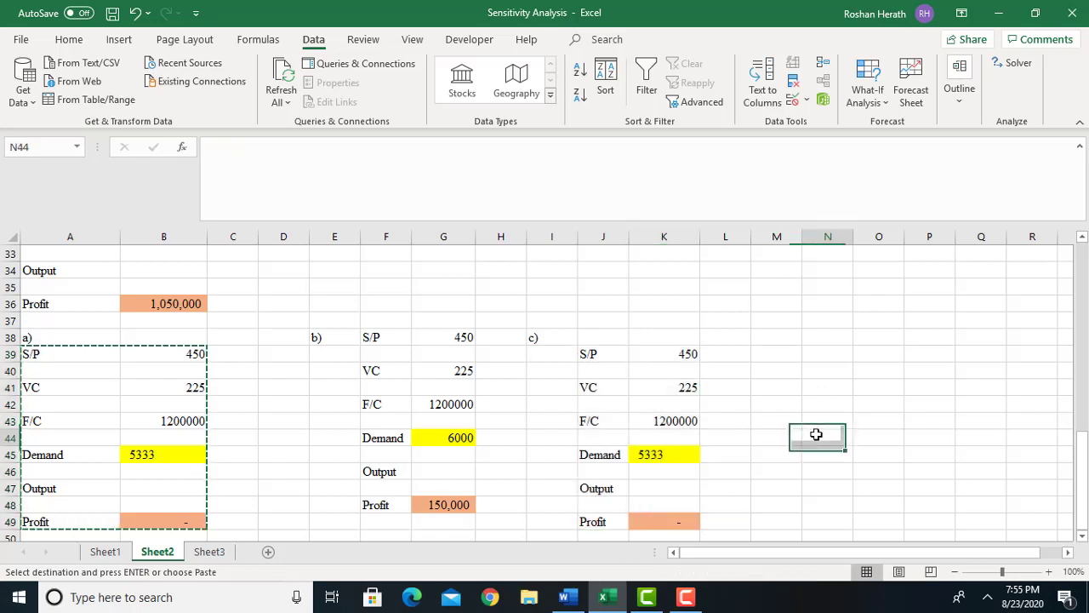
click(672, 521)
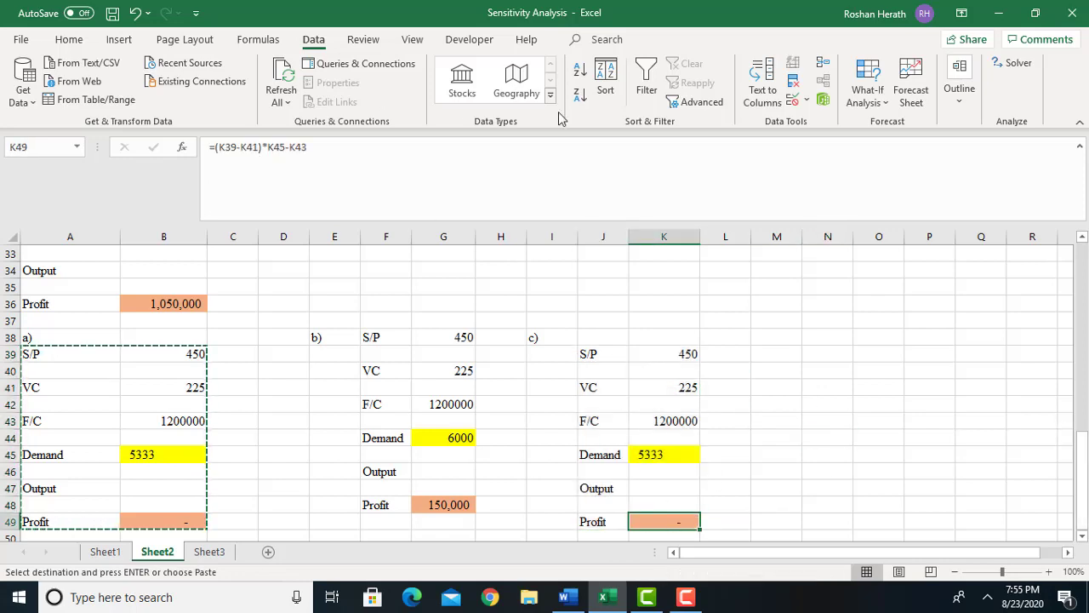
click(875, 103)
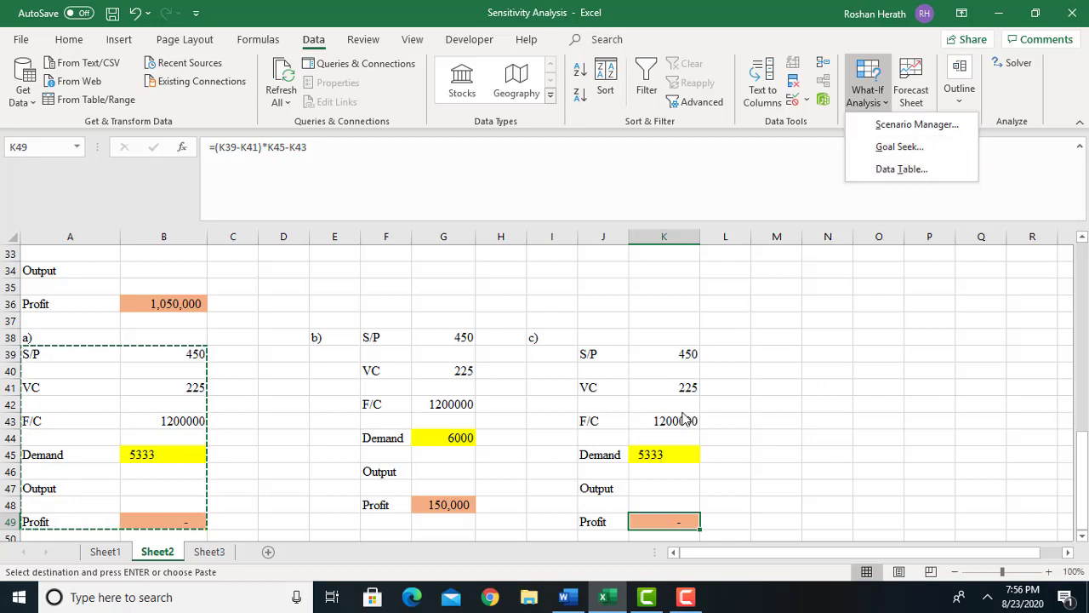
click(653, 458)
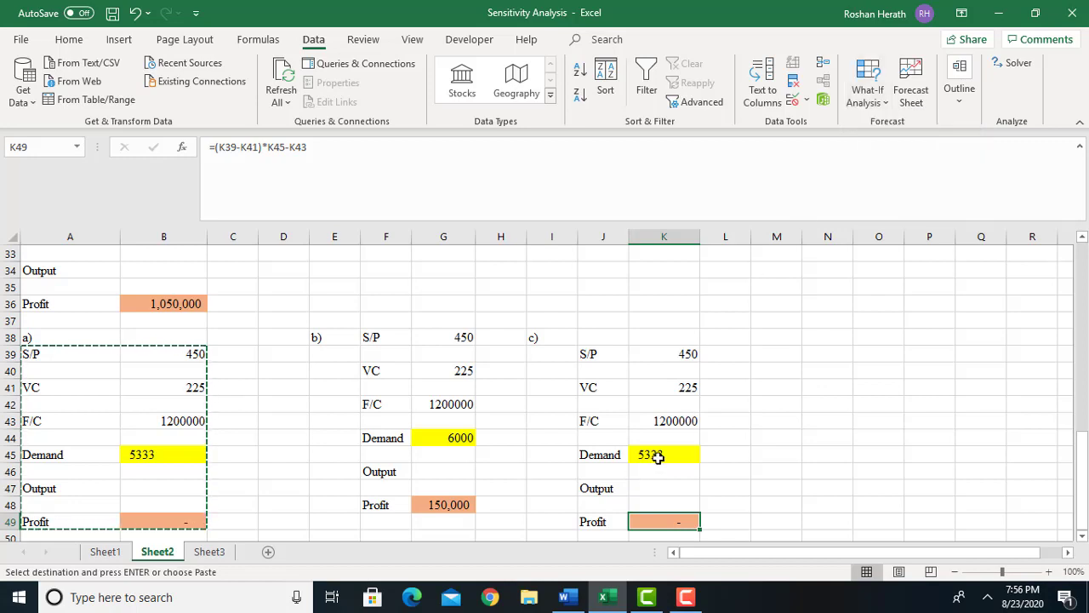
Step: Remove the fill color from the part c) demand cell K45
click(657, 457)
click(69, 39)
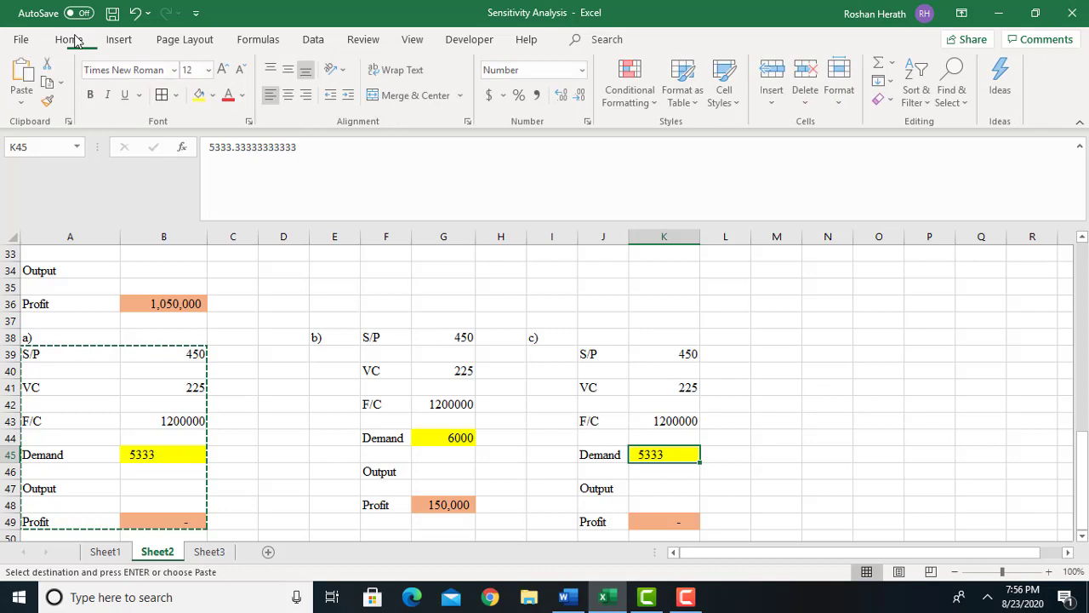
click(215, 96)
click(241, 270)
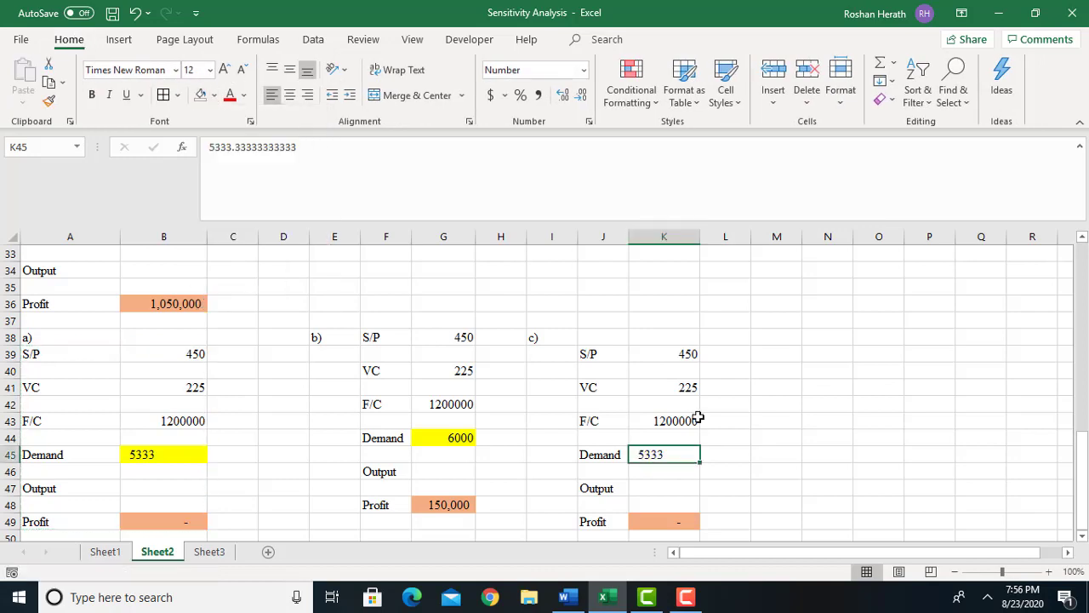
Step: Fill the part c) selling price cell K39 with yellow
click(678, 367)
click(646, 348)
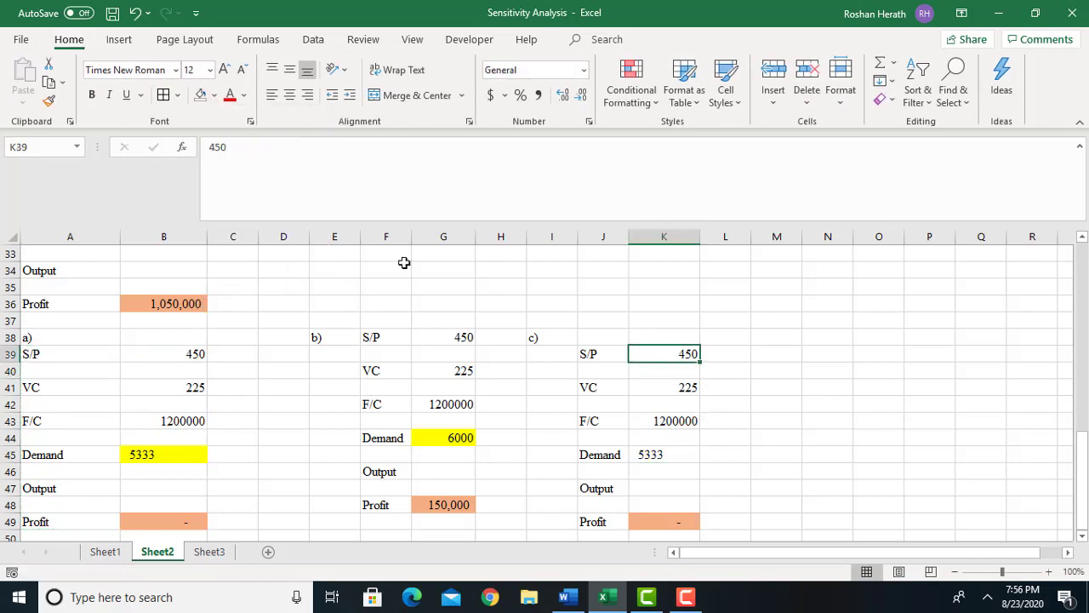
click(215, 96)
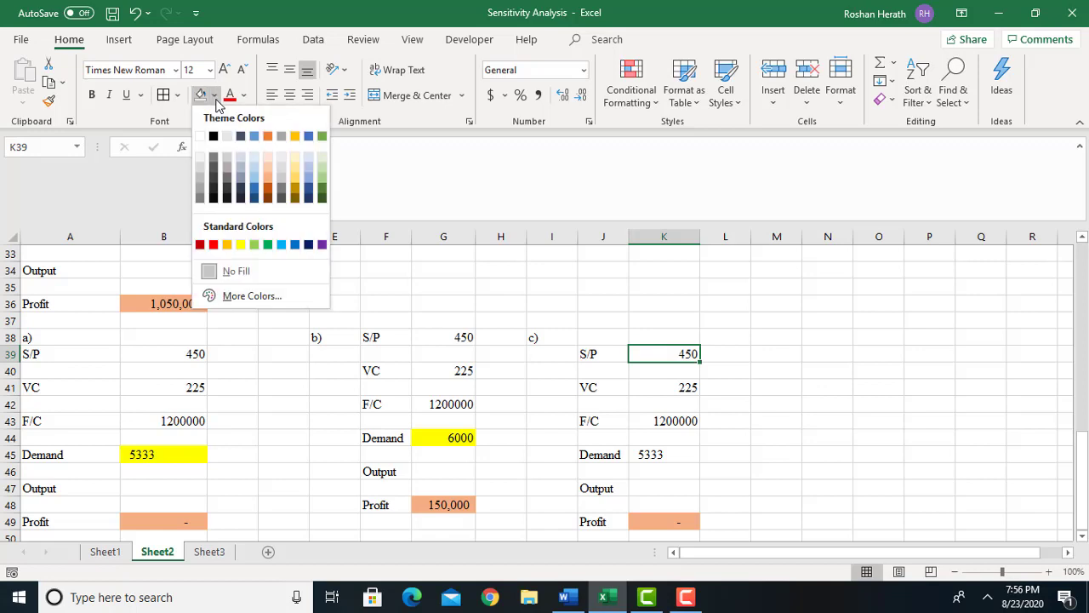
click(240, 245)
click(662, 453)
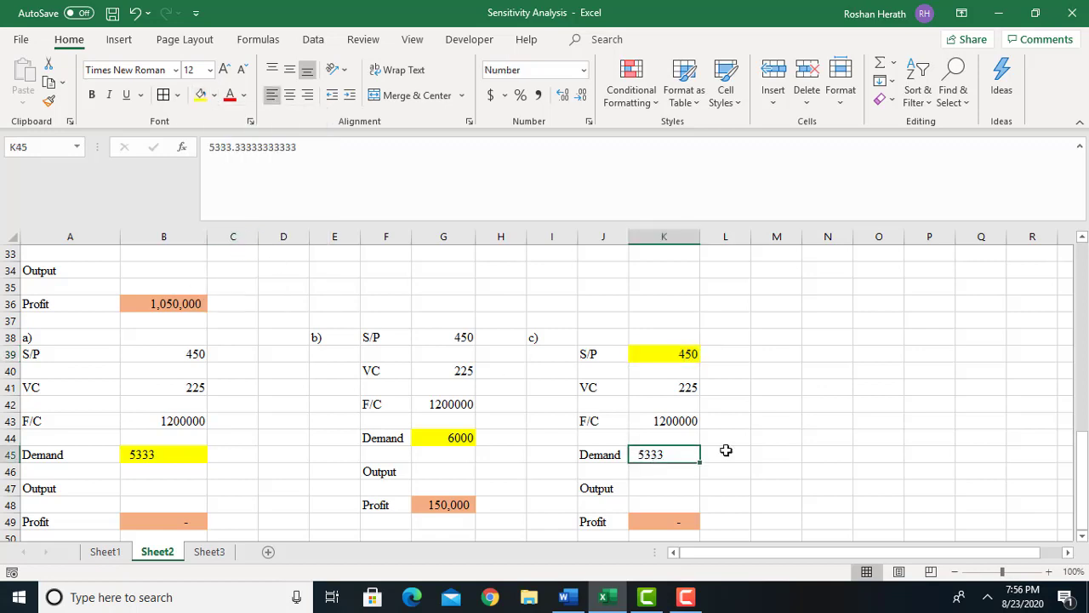
Step: Start a Goal Seek with the part c) profit cell K49 as the set cell
click(1082, 500)
click(652, 524)
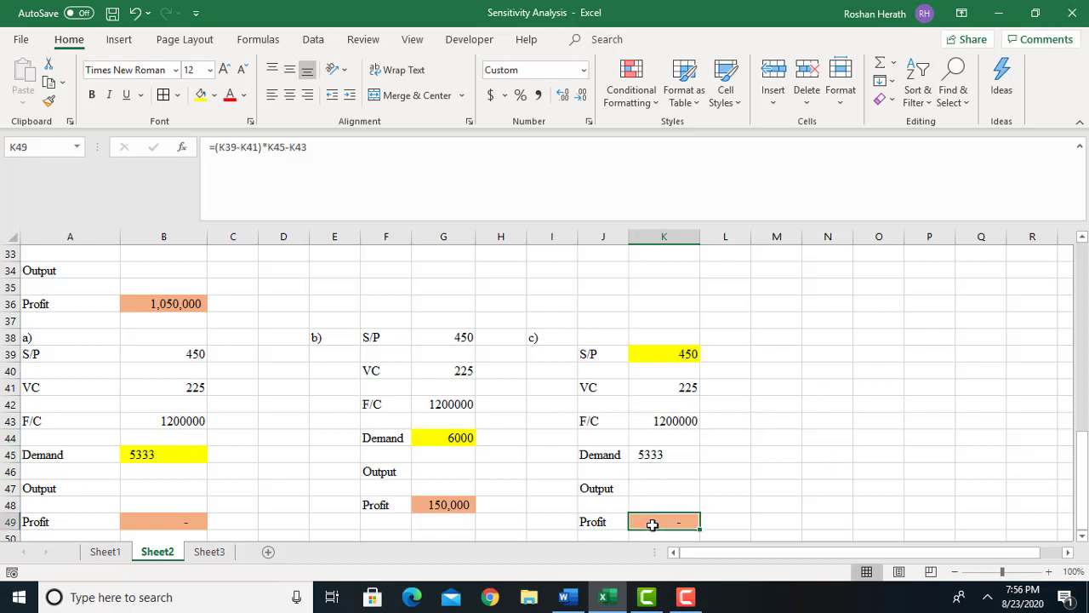
click(312, 41)
click(856, 110)
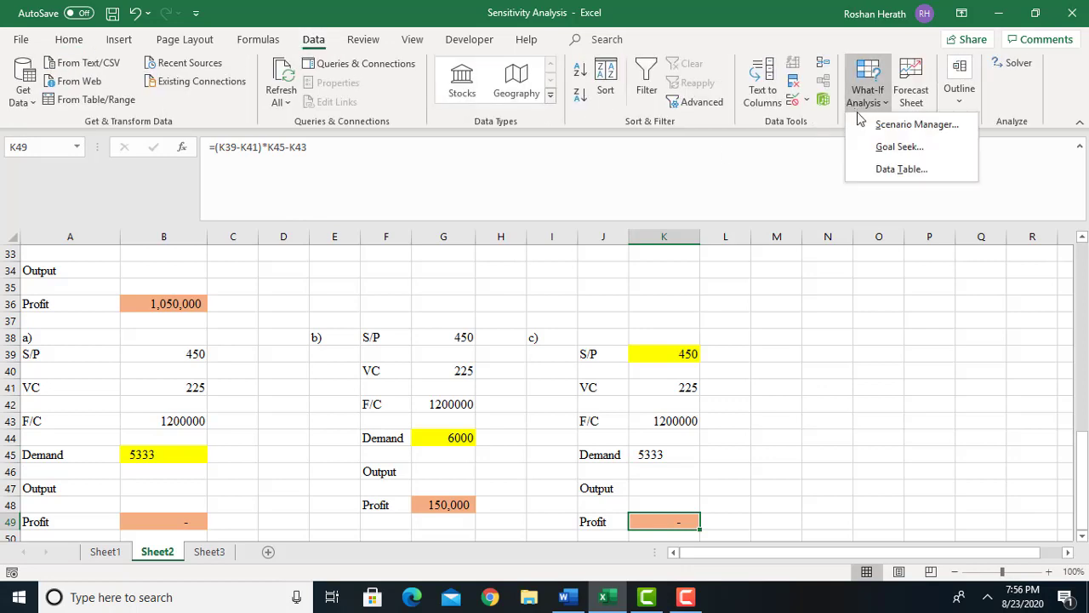
click(885, 148)
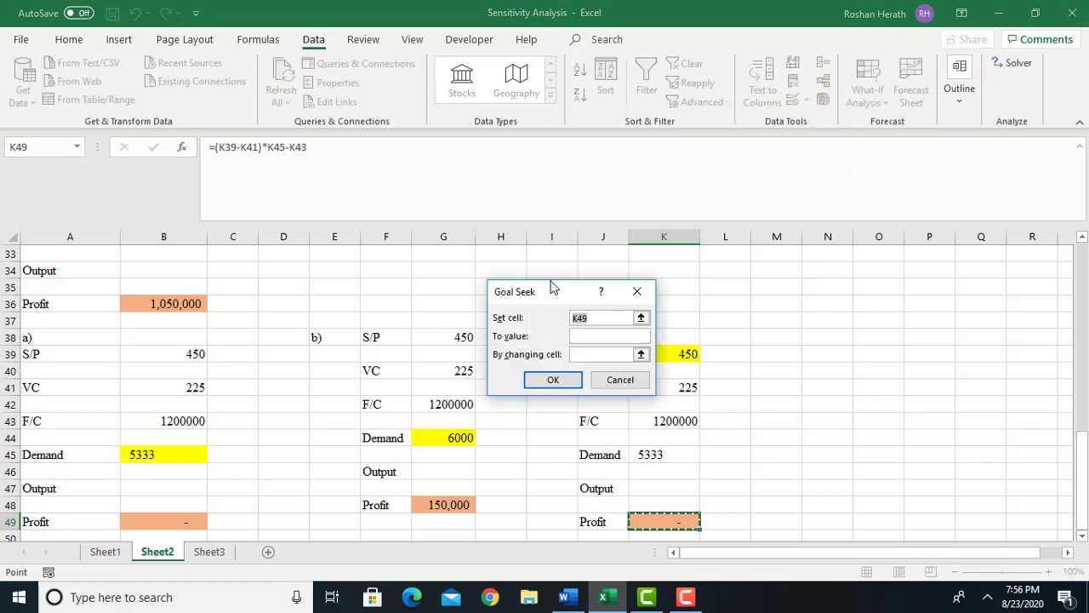
drag(557, 295, 844, 269)
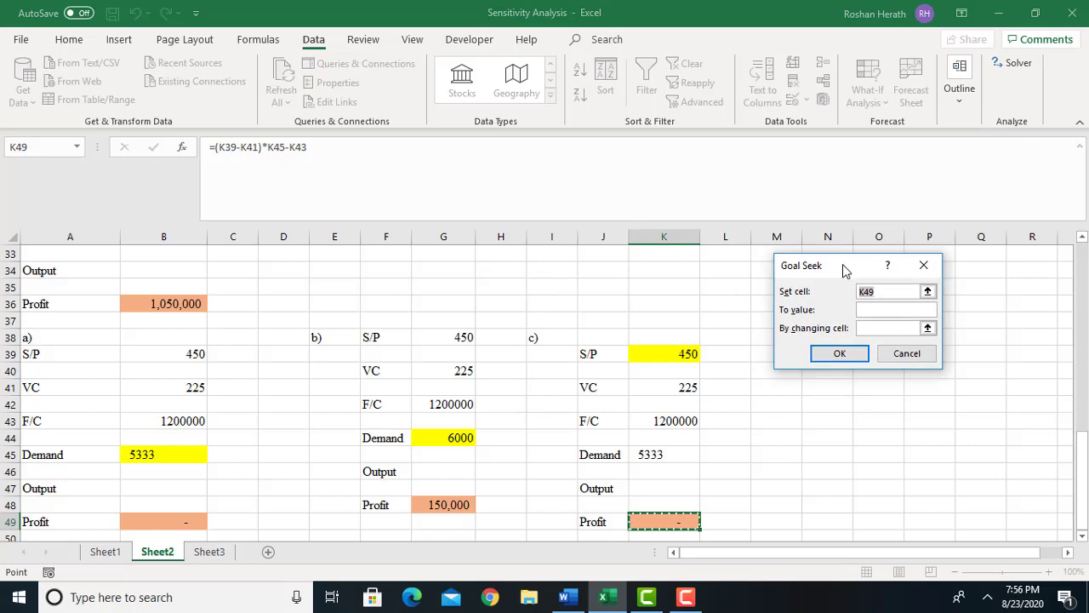
key(Delete)
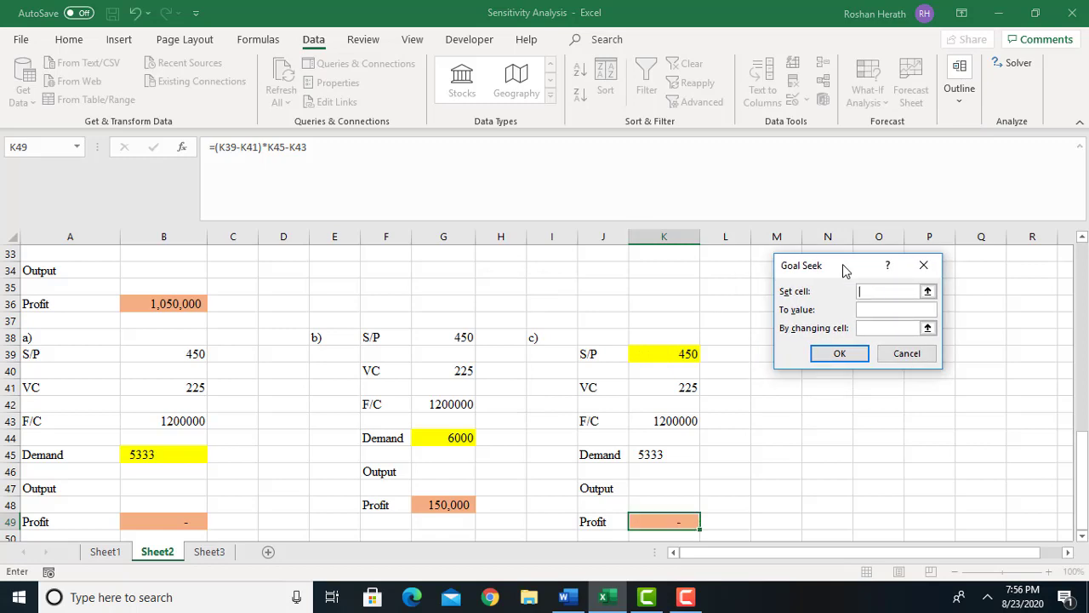
click(666, 519)
Step: Seek a profit of 150000 by changing the part c) selling price cell K39, and keep the solution
click(867, 310)
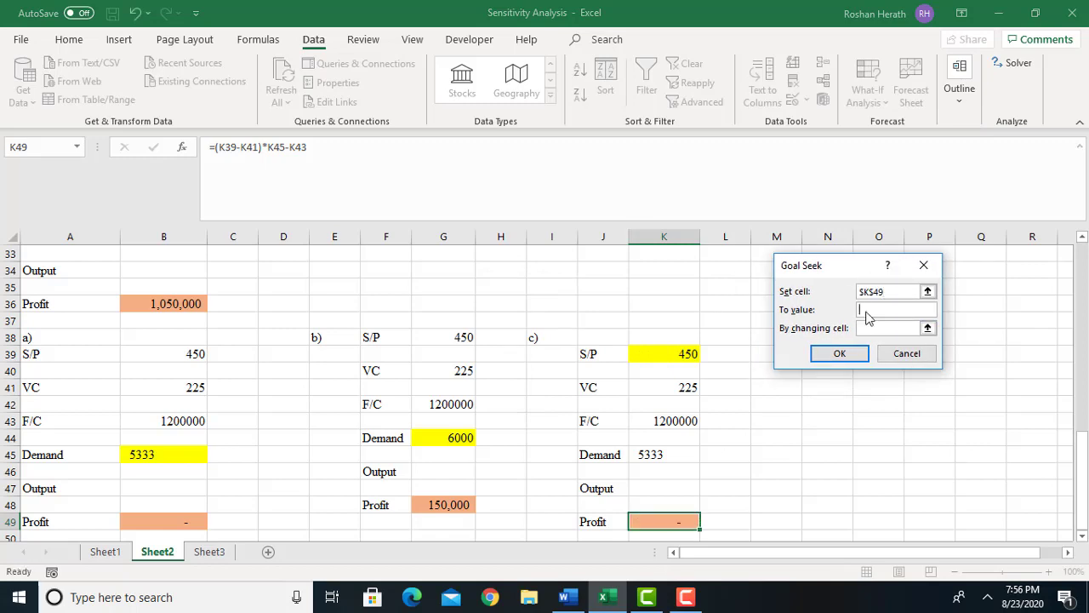
click(864, 332)
click(668, 361)
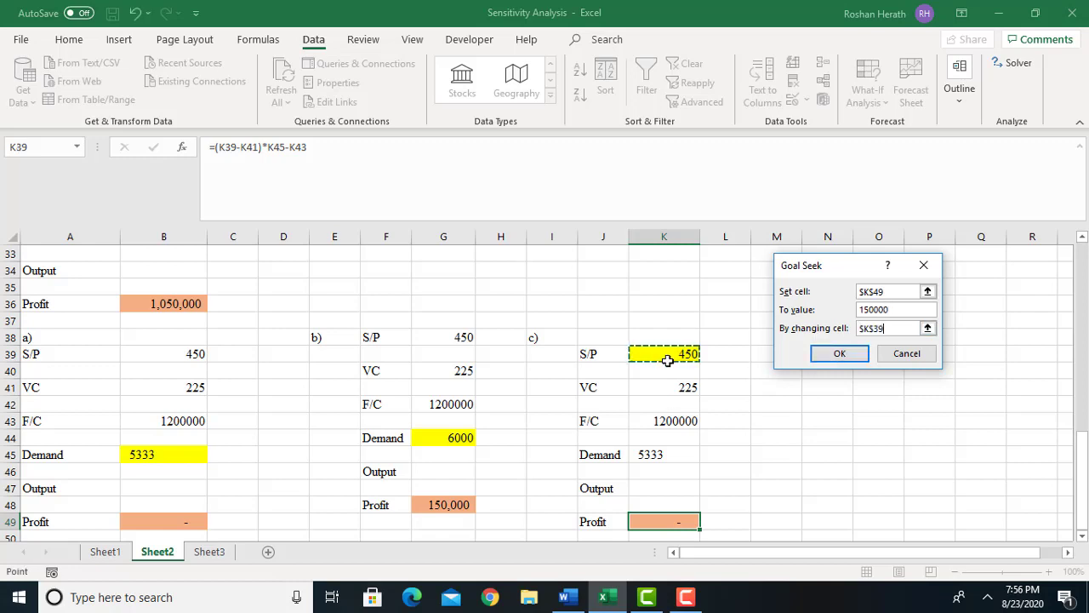
click(840, 356)
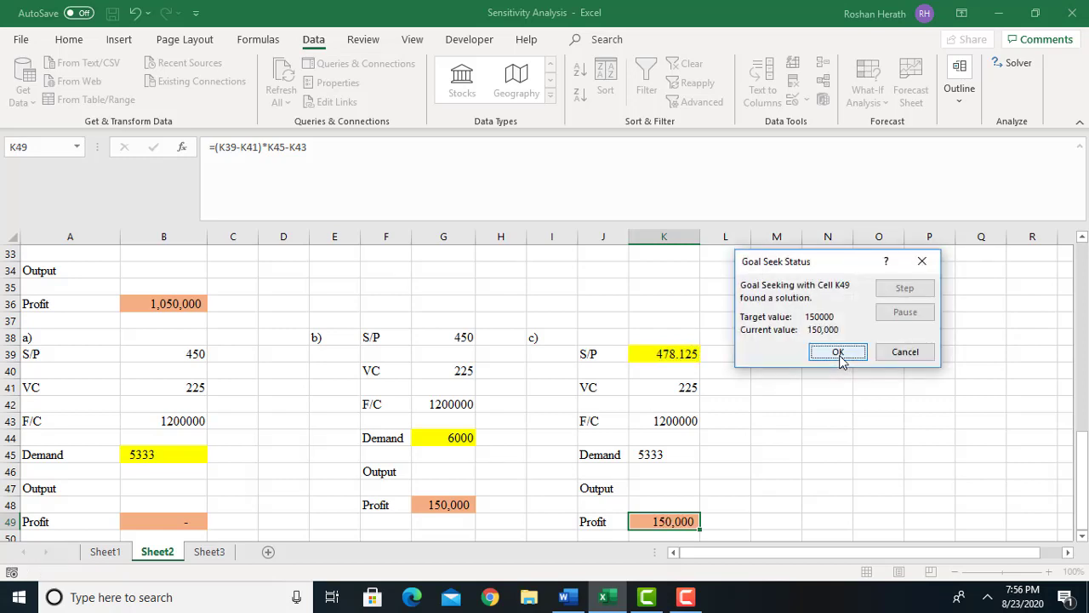
click(838, 353)
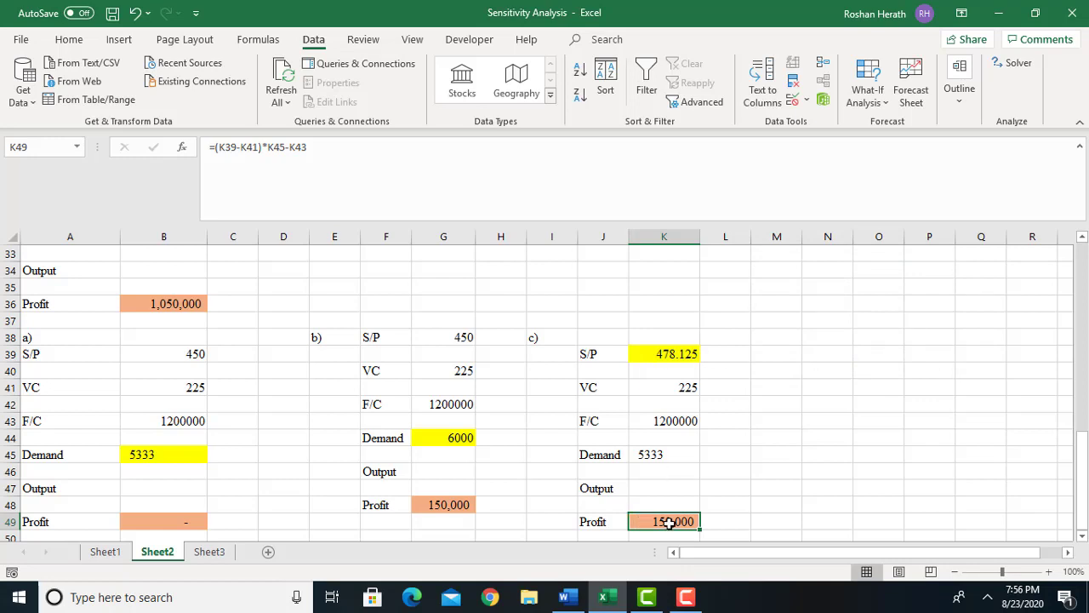
Step: Review the part c) demand and profit cells against the wording of question c
click(670, 457)
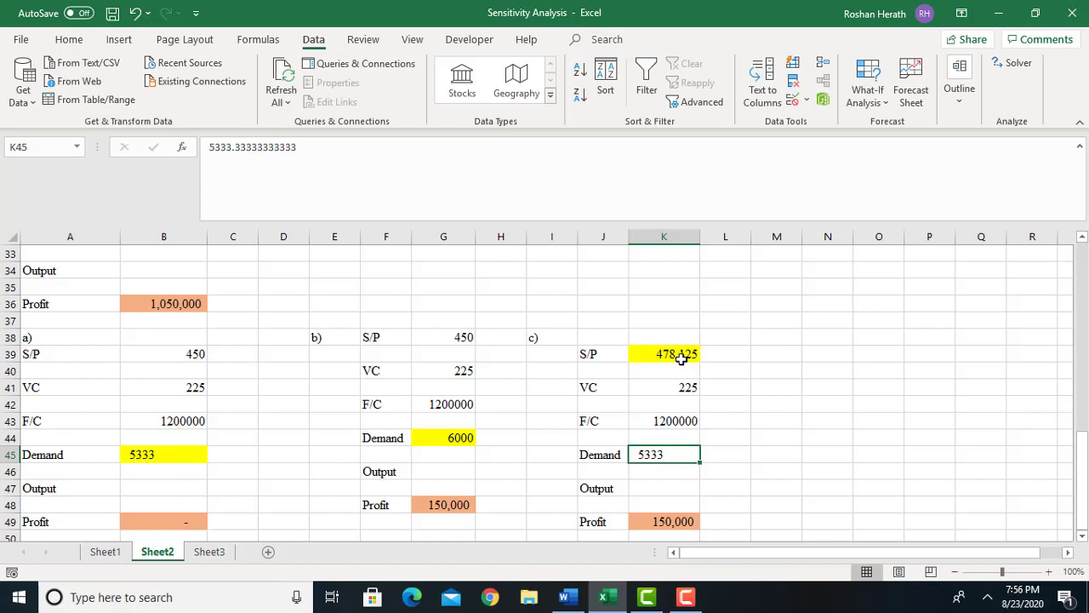
click(684, 516)
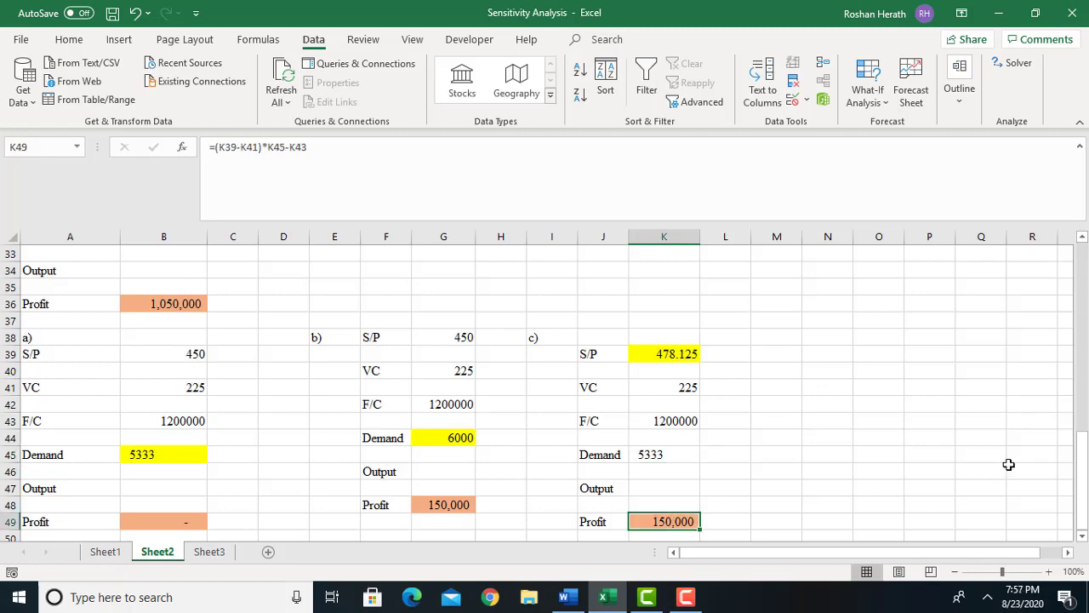
drag(1085, 467, 1082, 438)
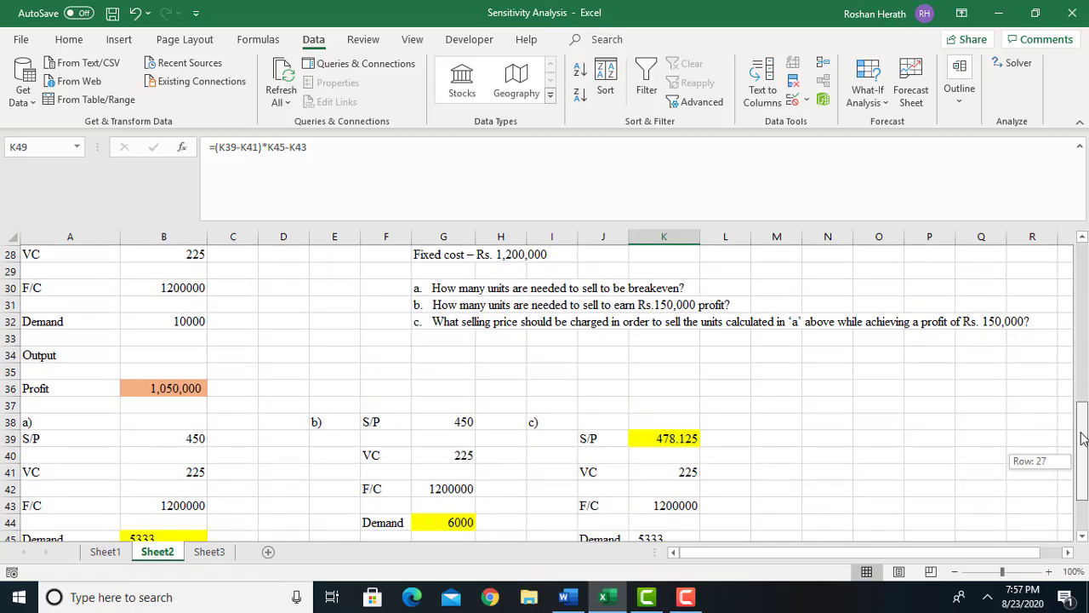